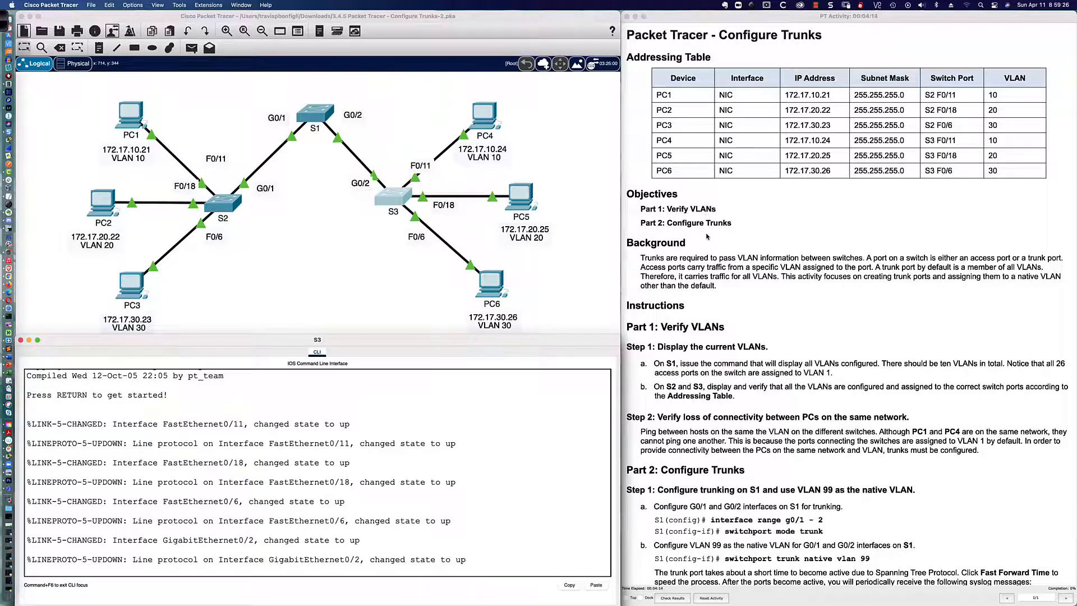
- Read through the activity instructions, then open the command line of switch S1 and enter privileged EXEC mode
{"action": "scroll", "coordinate": [706, 237], "scroll_direction": "down", "scroll_amount": 2}
{"action": "scroll", "coordinate": [706, 237], "scroll_direction": "down", "scroll_amount": 3}
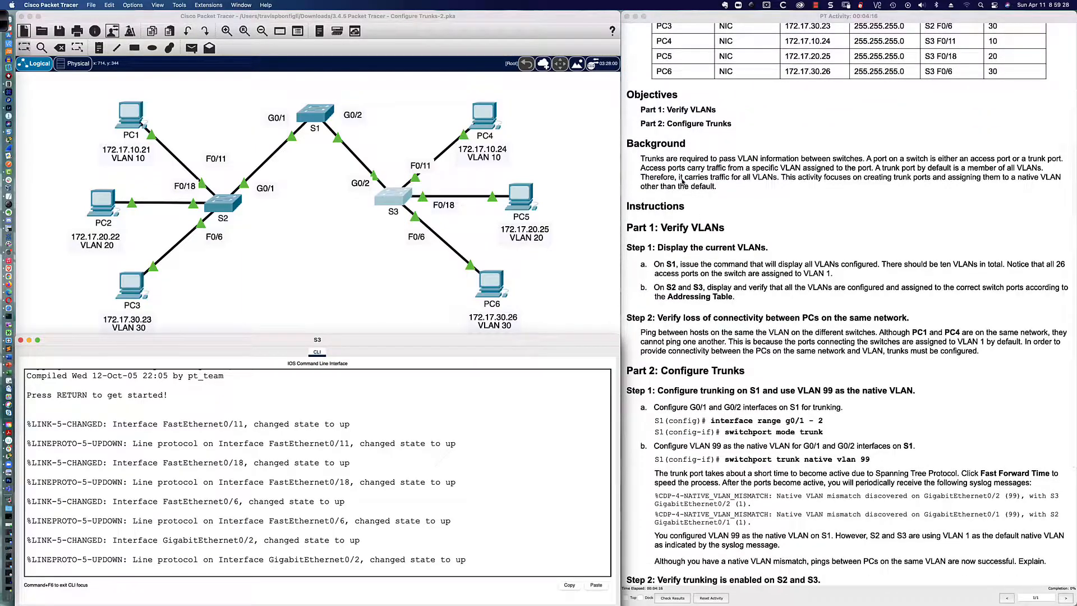
{"action": "scroll", "coordinate": [682, 181], "scroll_direction": "down", "scroll_amount": 3}
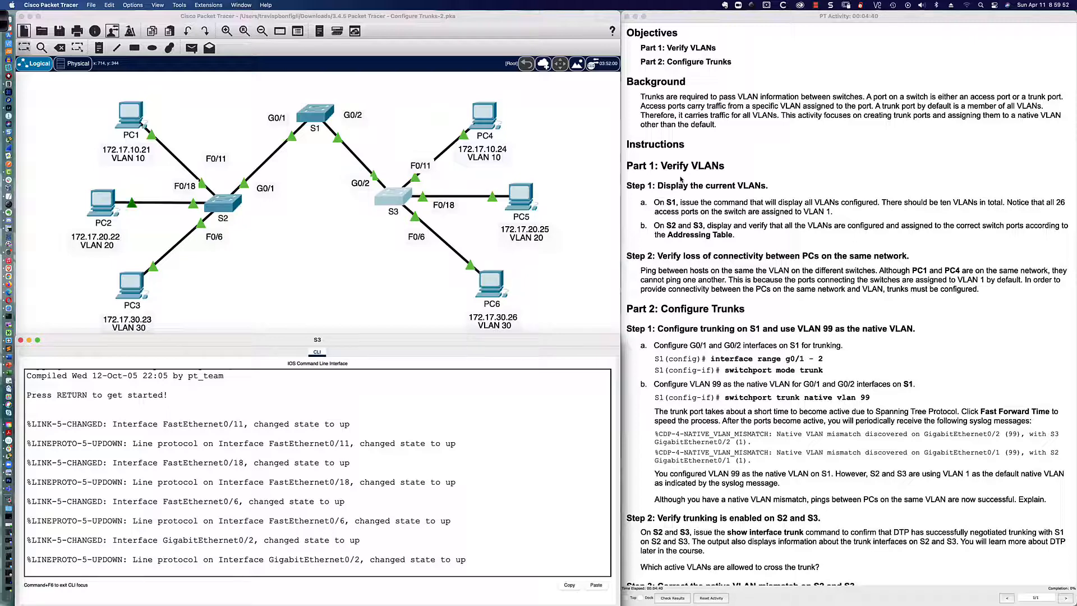
{"action": "scroll", "coordinate": [680, 178], "scroll_direction": "down", "scroll_amount": 4}
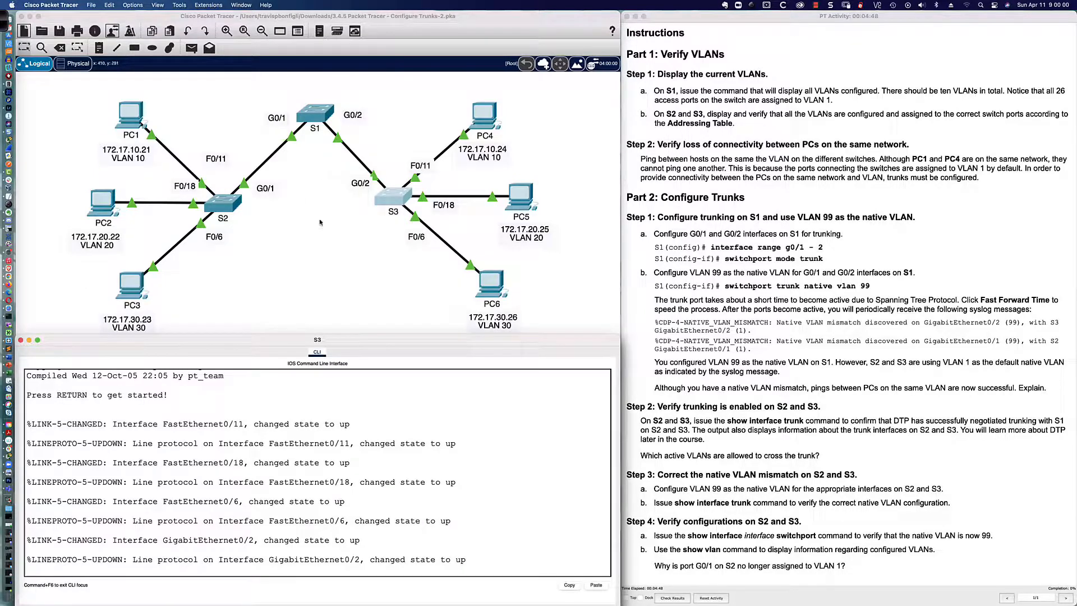
{"action": "left_click", "coordinate": [315, 114]}
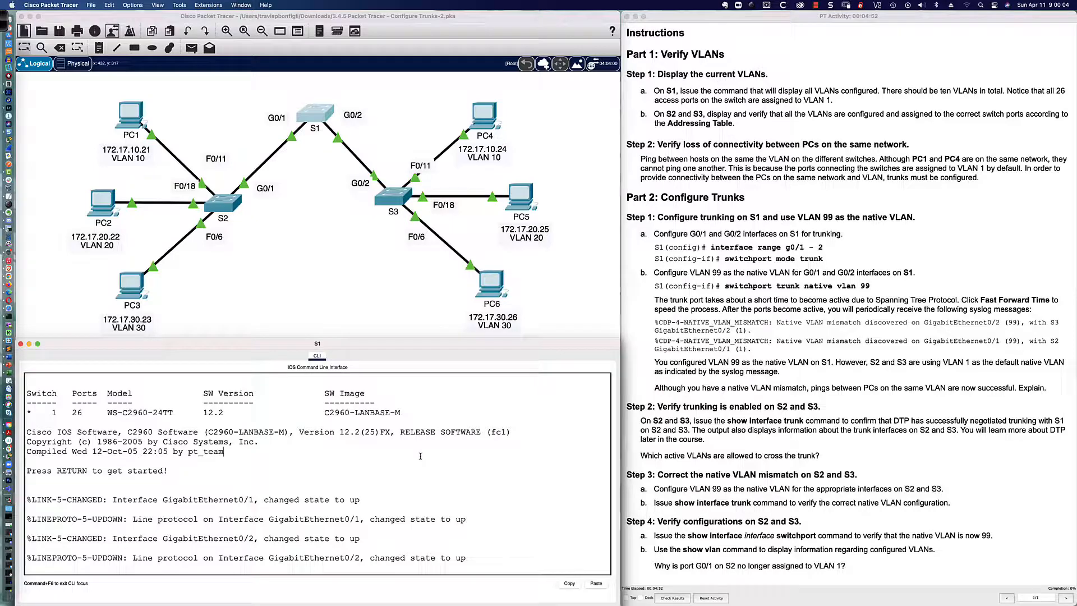
{"action": "key", "text": "Return"}
{"action": "key", "text": "Return"}
{"action": "key", "text": "Return"}
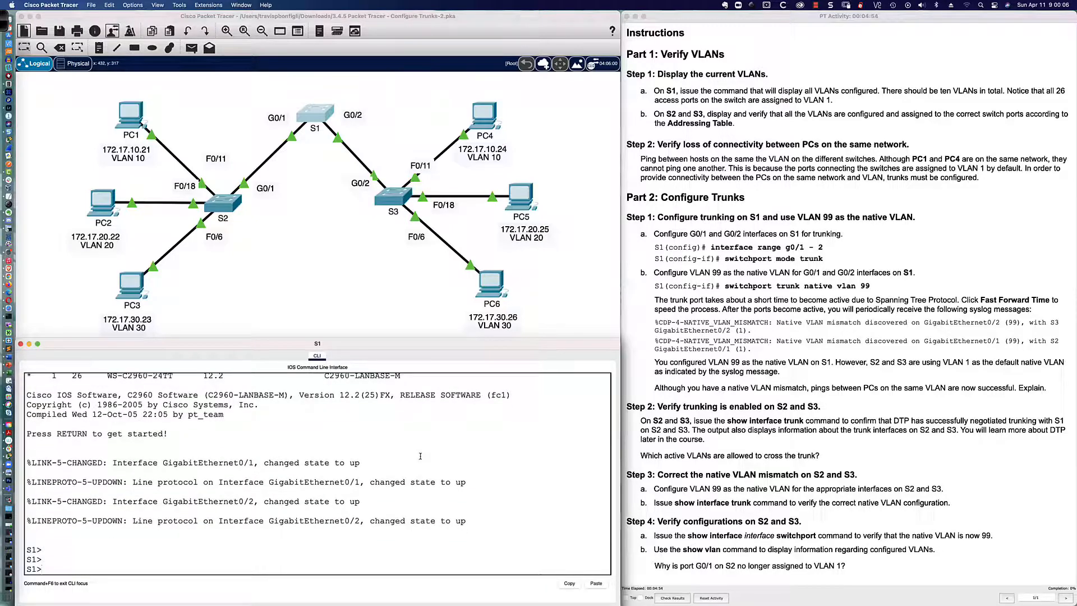
{"action": "type", "text": "en"}
{"action": "key", "text": "Tab"}
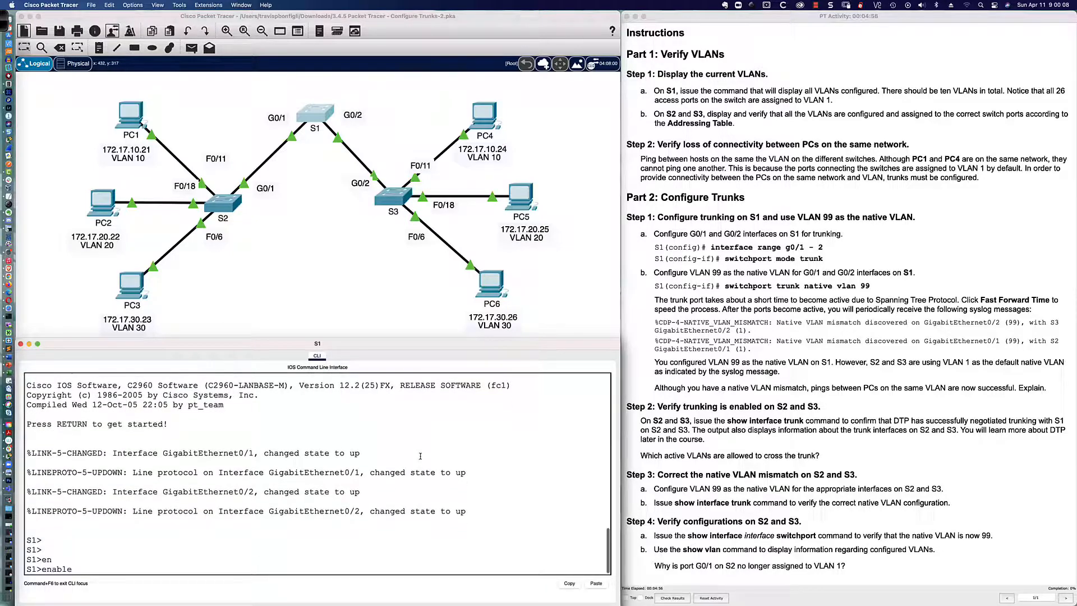
{"action": "key", "text": "Return"}
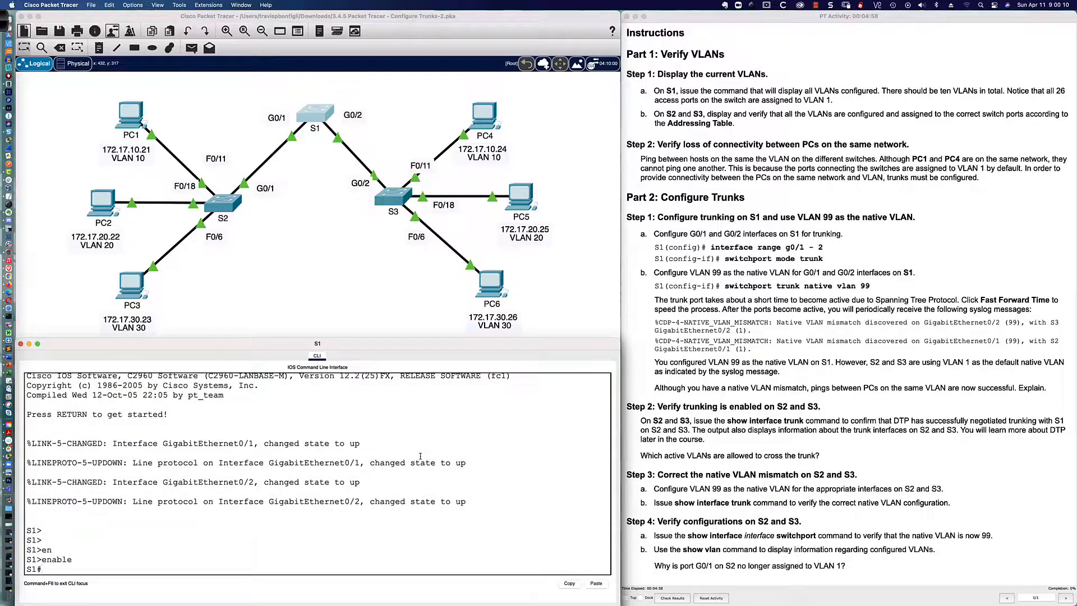
- Display the brief VLAN table on S1 with sh vlan bri and check which ports are assigned to VLAN 1
{"action": "type", "text": "sh vlan bri"}
{"action": "key", "text": "Return"}
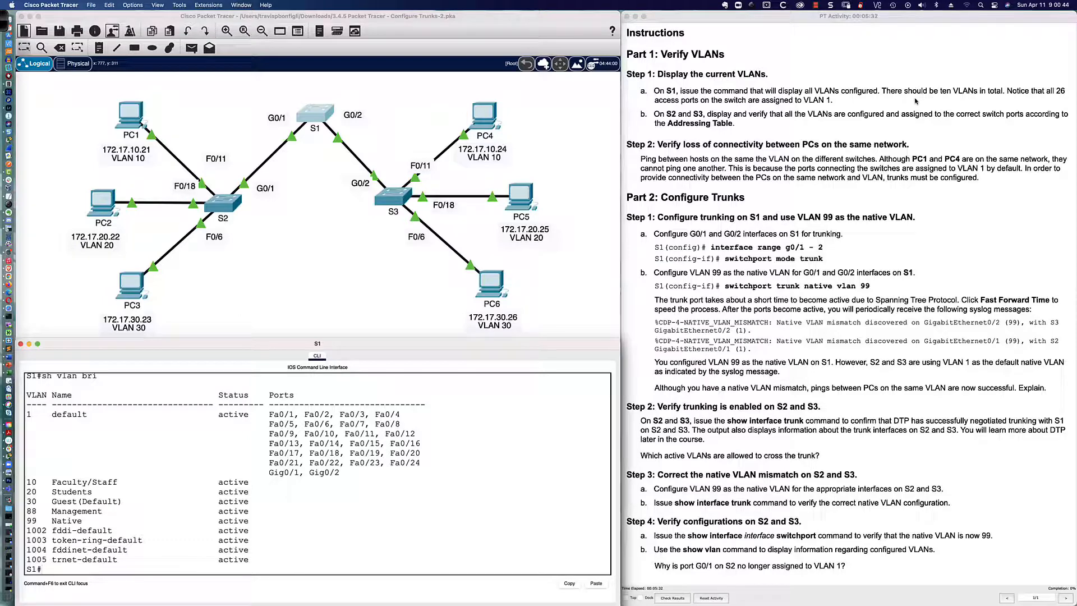
{"action": "left_click", "coordinate": [1007, 92]}
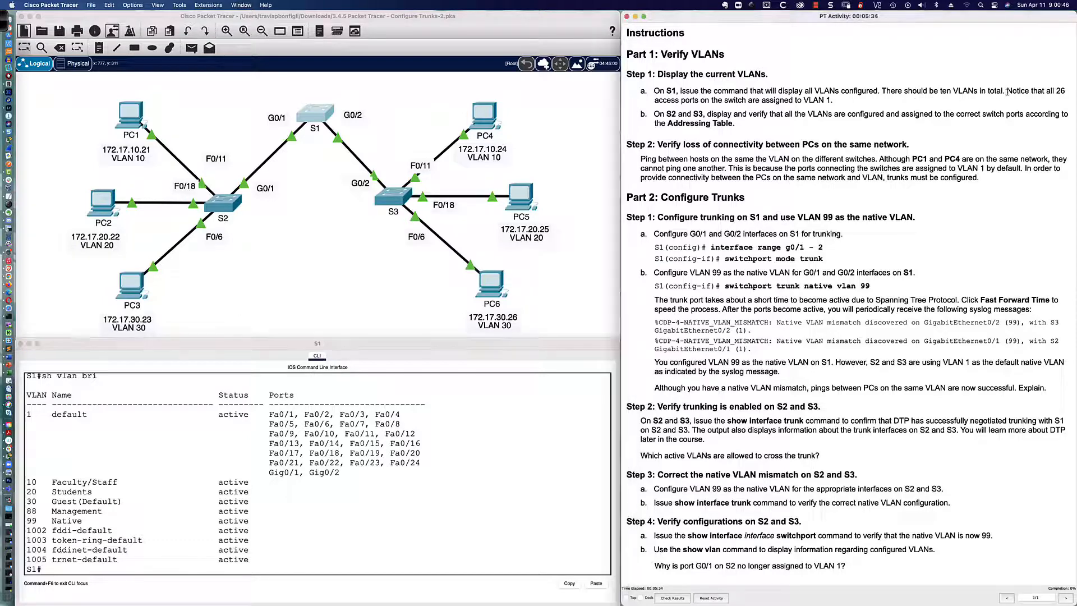
{"action": "left_click_drag", "start_coordinate": [1007, 91], "coordinate": [1017, 101]}
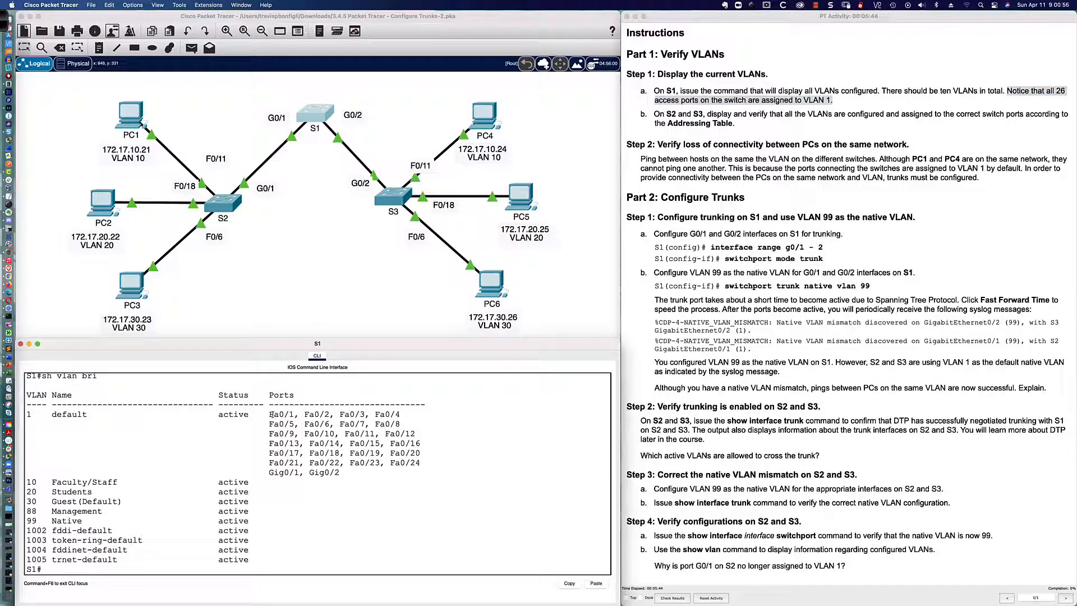
{"action": "left_click_drag", "start_coordinate": [268, 414], "coordinate": [367, 473]}
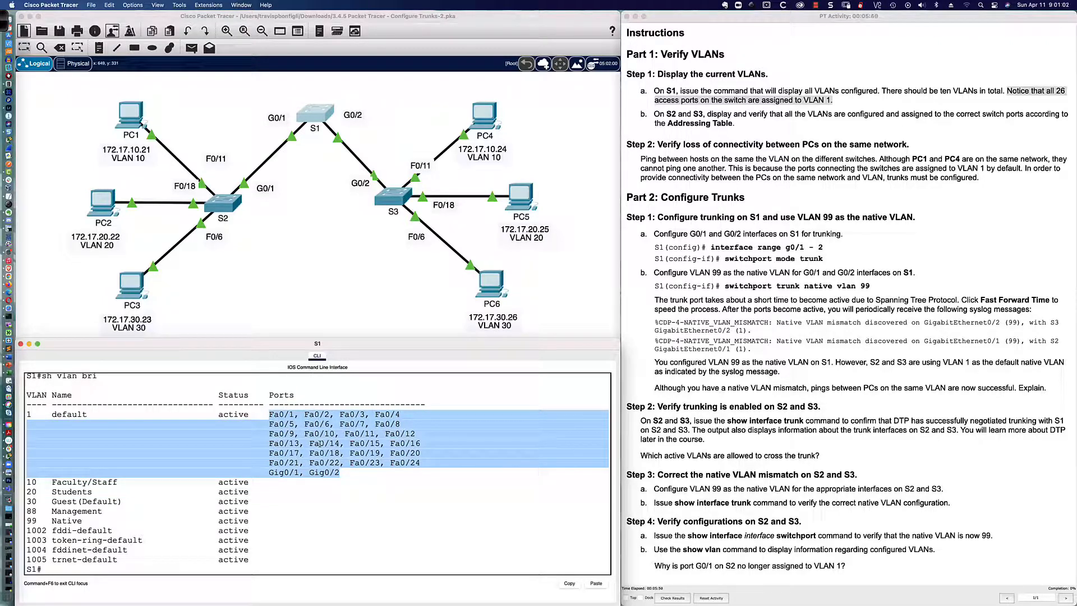
{"action": "left_click", "coordinate": [346, 474]}
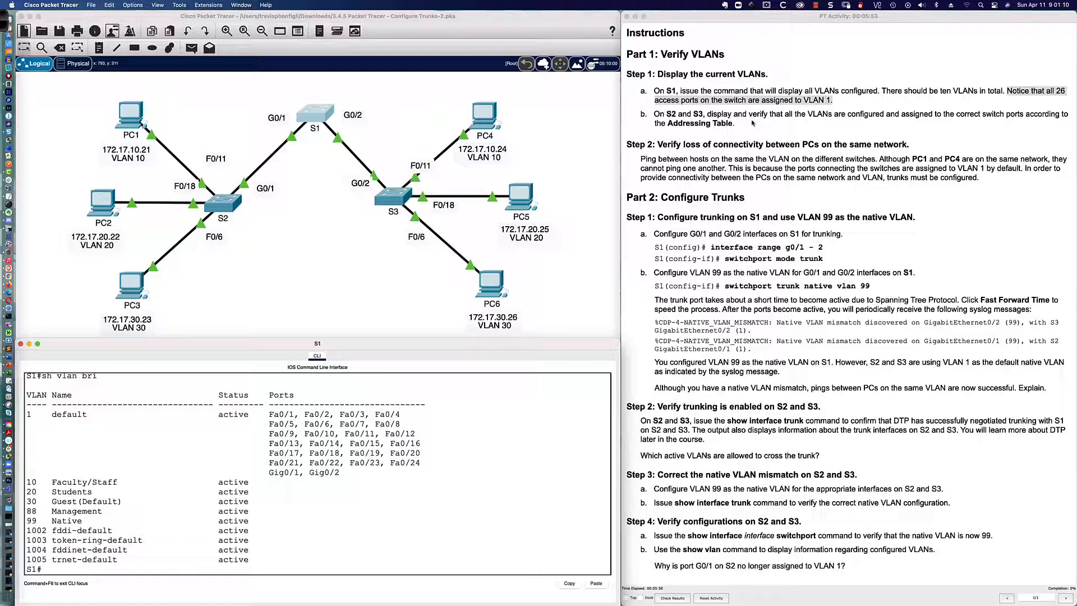
- Enter privileged EXEC mode on switch S2 and display its brief VLAN table with sh vlan bri
{"action": "left_click", "coordinate": [223, 205]}
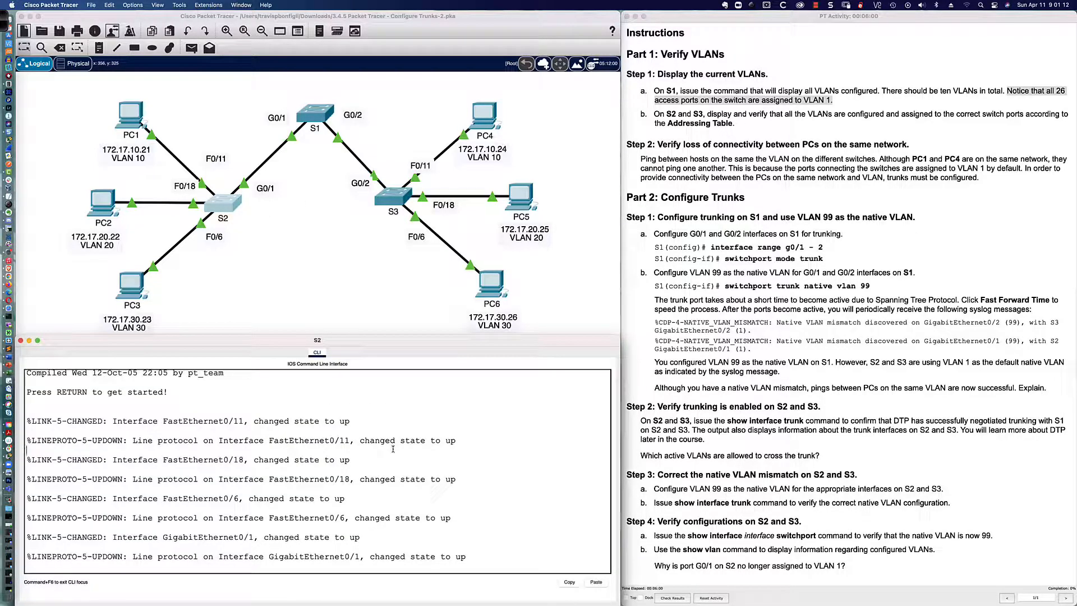
{"action": "key", "text": "Return"}
{"action": "key", "text": "Return"}
{"action": "key", "text": "Return"}
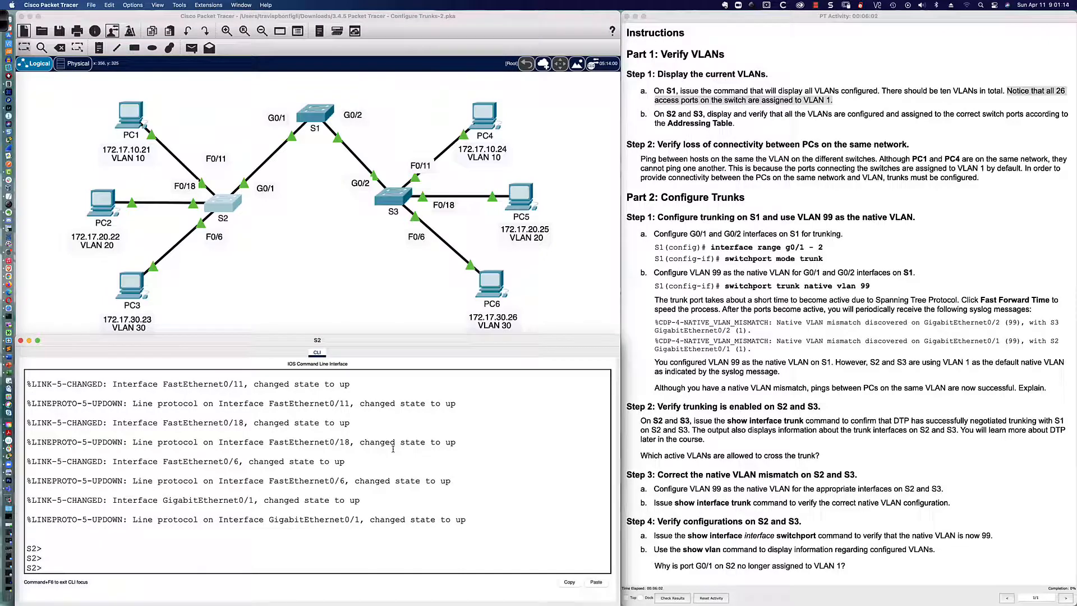
{"action": "type", "text": "en"}
{"action": "key", "text": "Return"}
{"action": "type", "text": "sh vlan bri"}
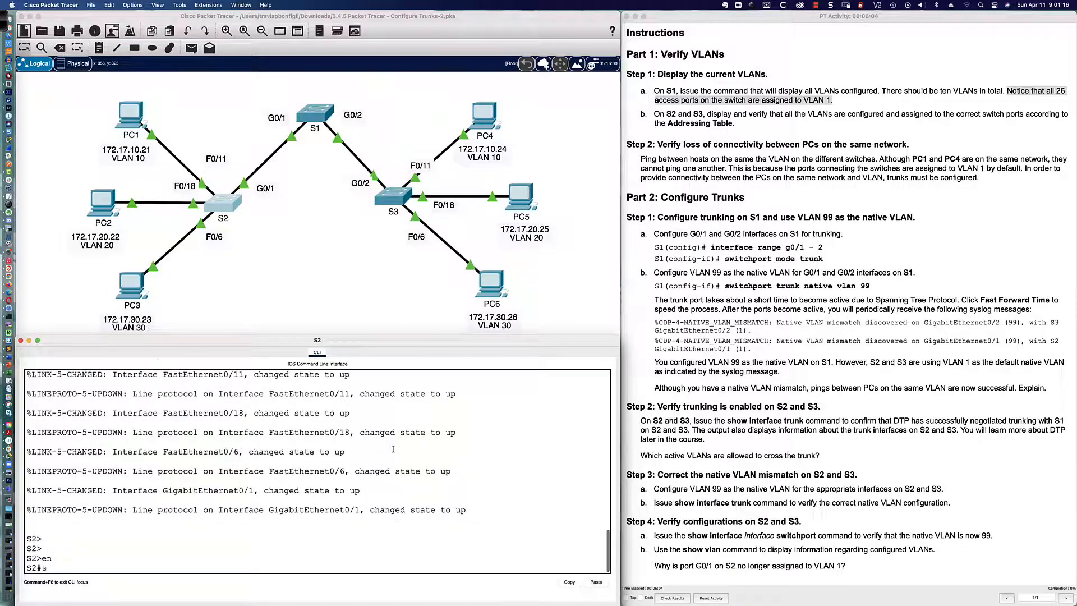
{"action": "key", "text": "Return"}
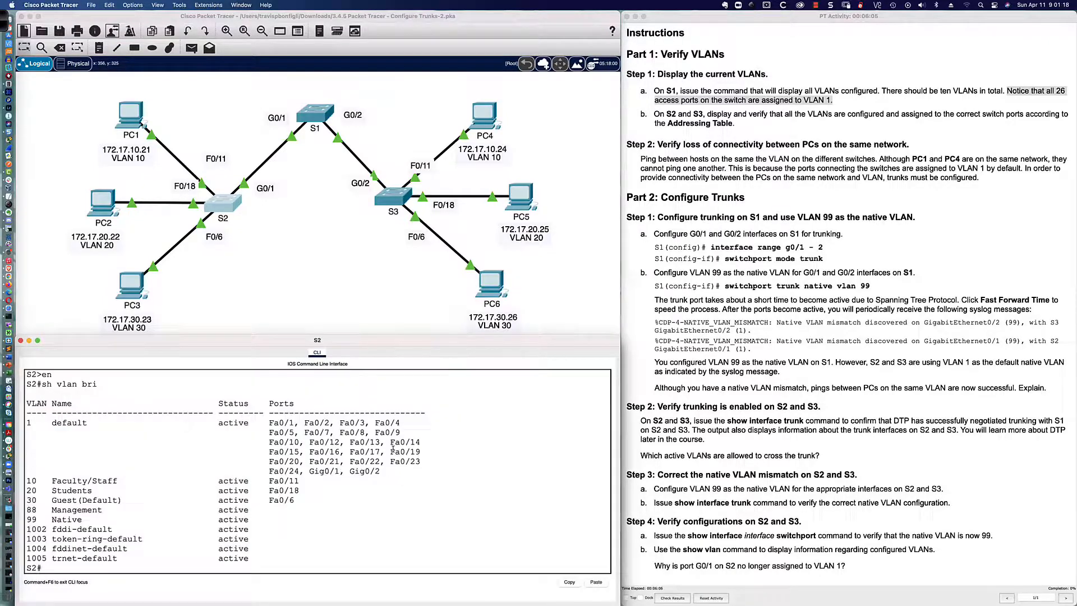
- Enter privileged EXEC mode on switch S3 and display its brief VLAN table with sh vlan bri
{"action": "left_click", "coordinate": [392, 196]}
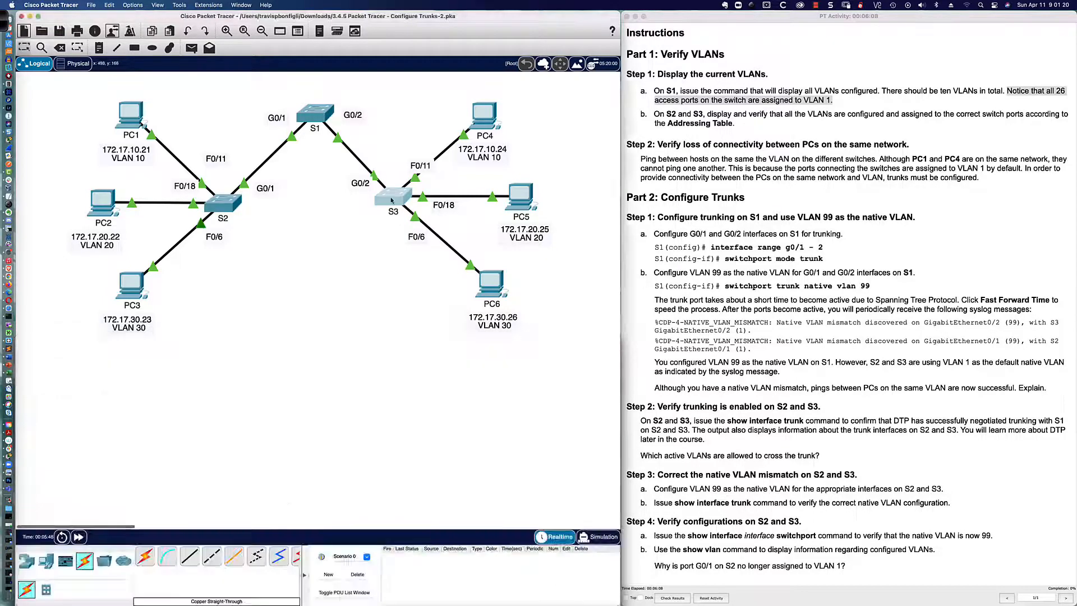
{"action": "key", "text": "Return"}
{"action": "key", "text": "Return"}
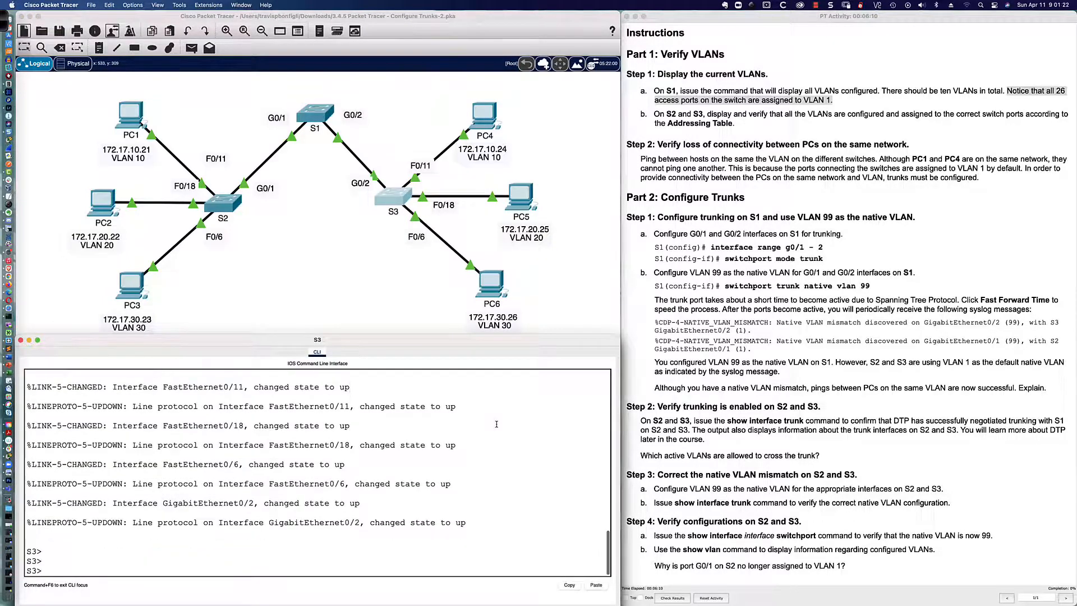
{"action": "type", "text": "en"}
{"action": "key", "text": "Return"}
{"action": "type", "text": "sh vlan bri"}
{"action": "key", "text": "Return"}
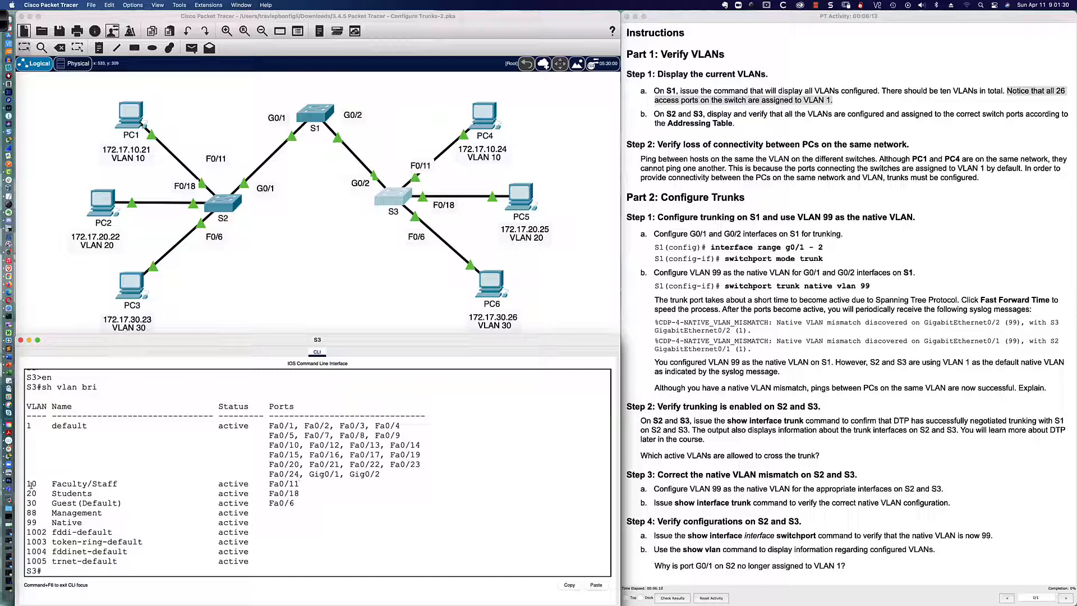
- Check the port assignments of VLANs 10, 20 and 30 in the VLAN tables of S3 and S2
{"action": "left_click_drag", "start_coordinate": [26, 483], "coordinate": [311, 503]}
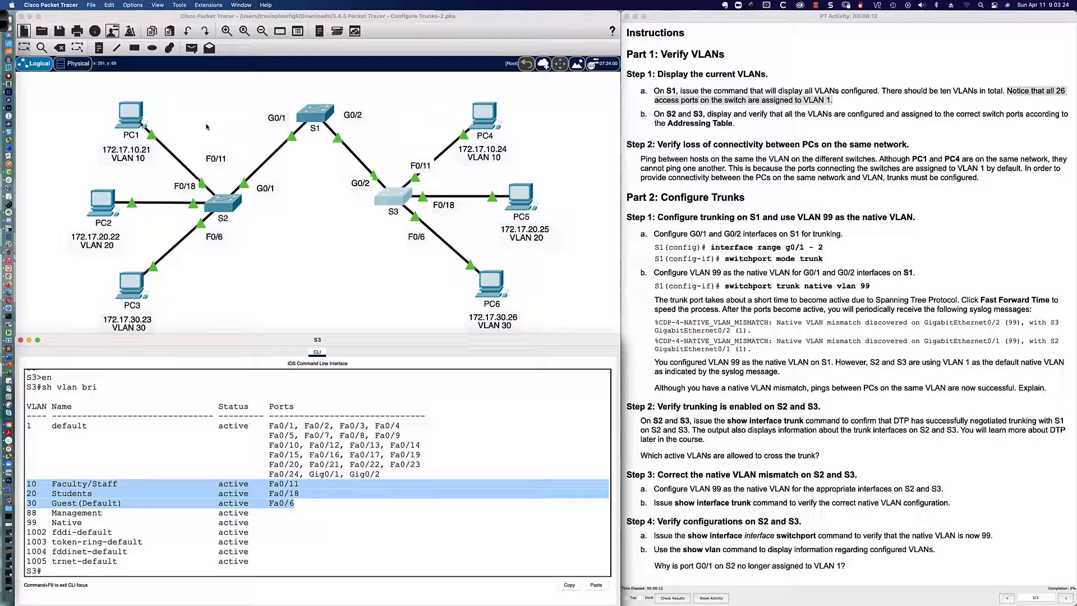
{"action": "left_click", "coordinate": [227, 210]}
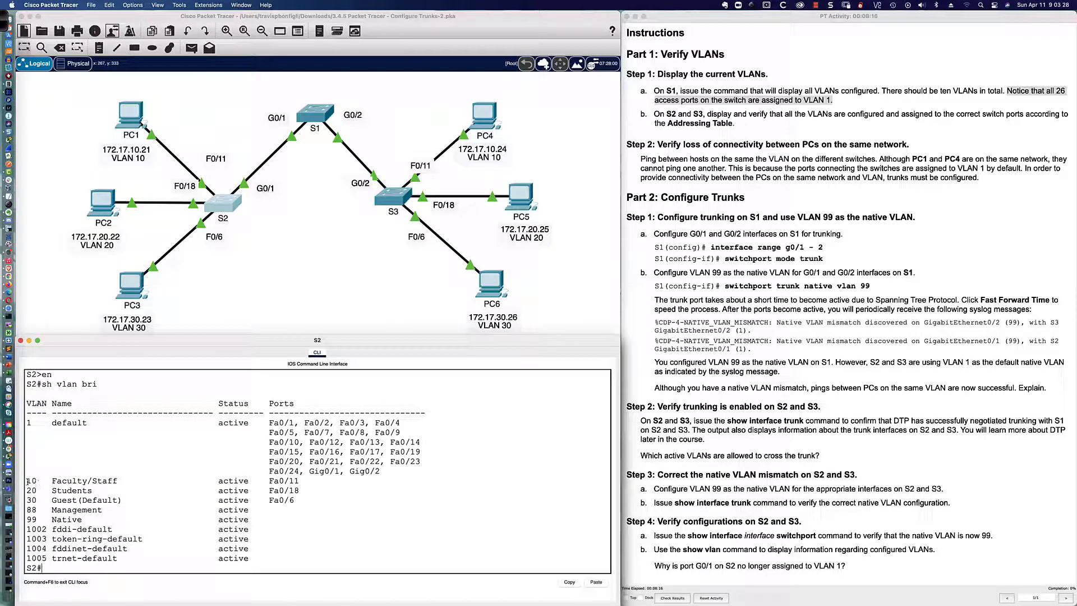
{"action": "left_click_drag", "start_coordinate": [27, 481], "coordinate": [315, 497]}
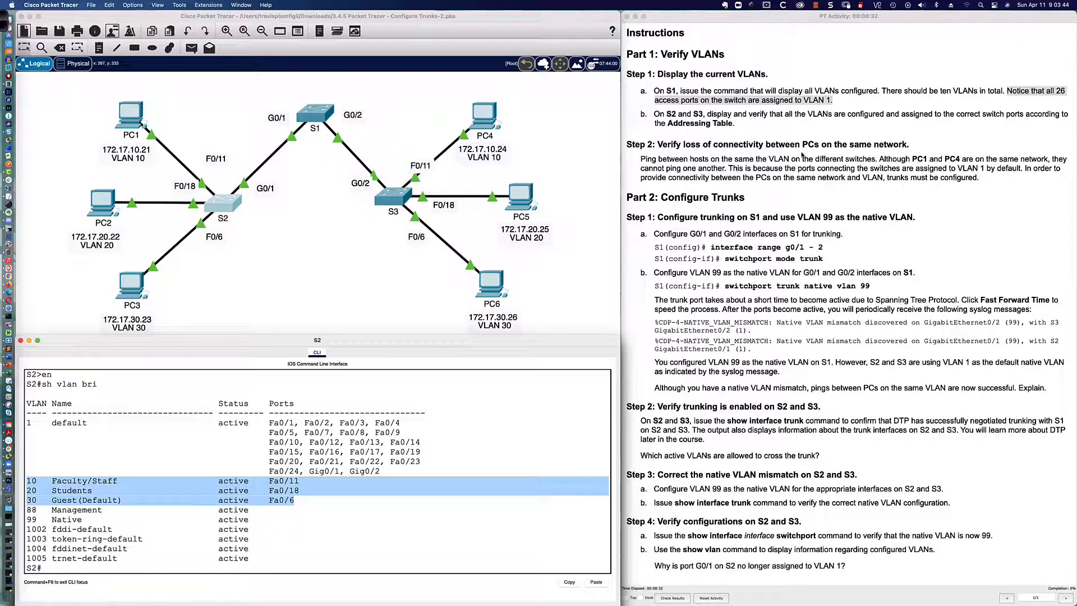
- Open PC1 and move its window clear of the instructions, then list the trunk interfaces on S1 with sh int trunk
{"action": "left_click", "coordinate": [132, 116]}
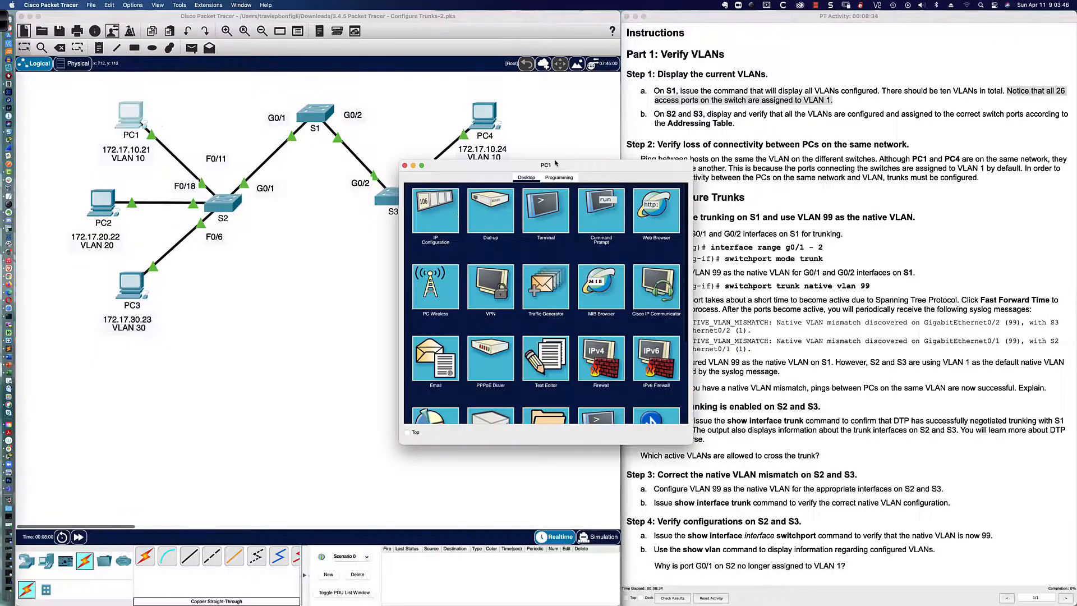
{"action": "left_click_drag", "start_coordinate": [570, 168], "coordinate": [494, 338]}
{"action": "left_click", "coordinate": [315, 112]}
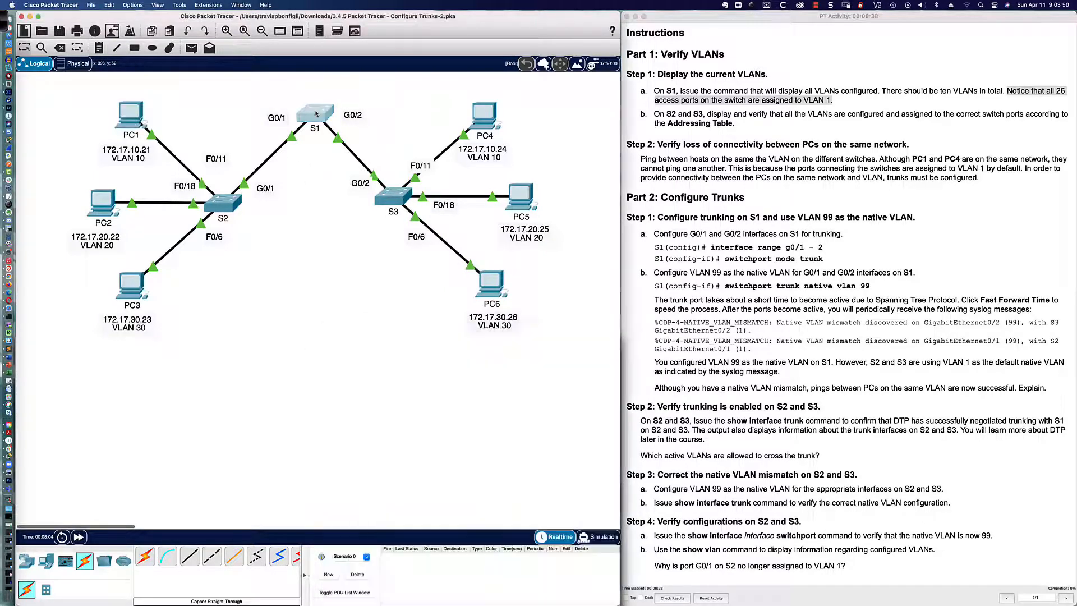
{"action": "left_click", "coordinate": [485, 419]}
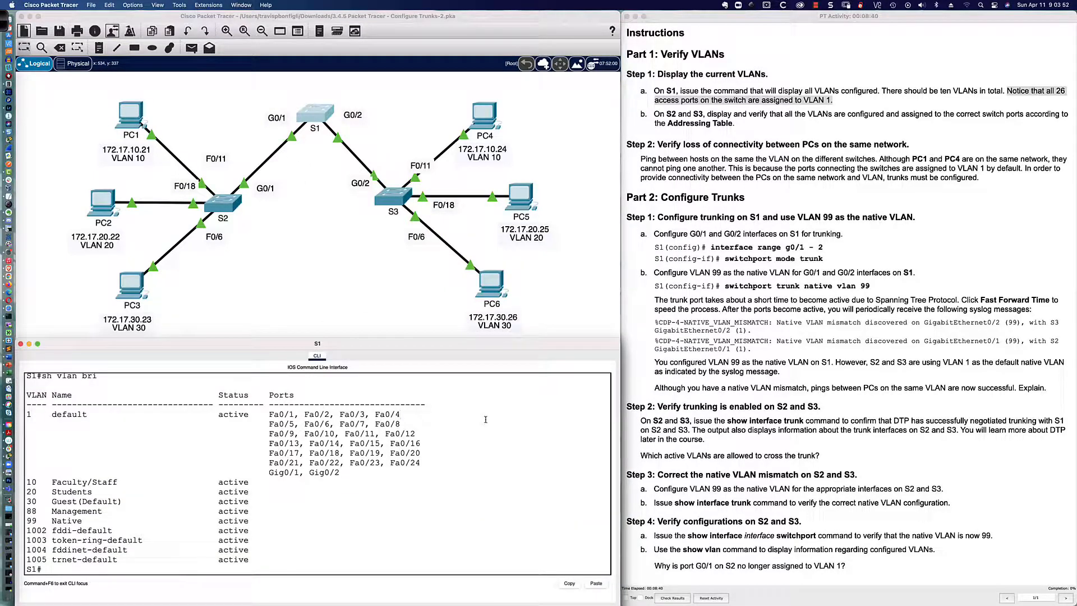
{"action": "key", "text": "Return"}
{"action": "key", "text": "Return"}
{"action": "key", "text": "Return"}
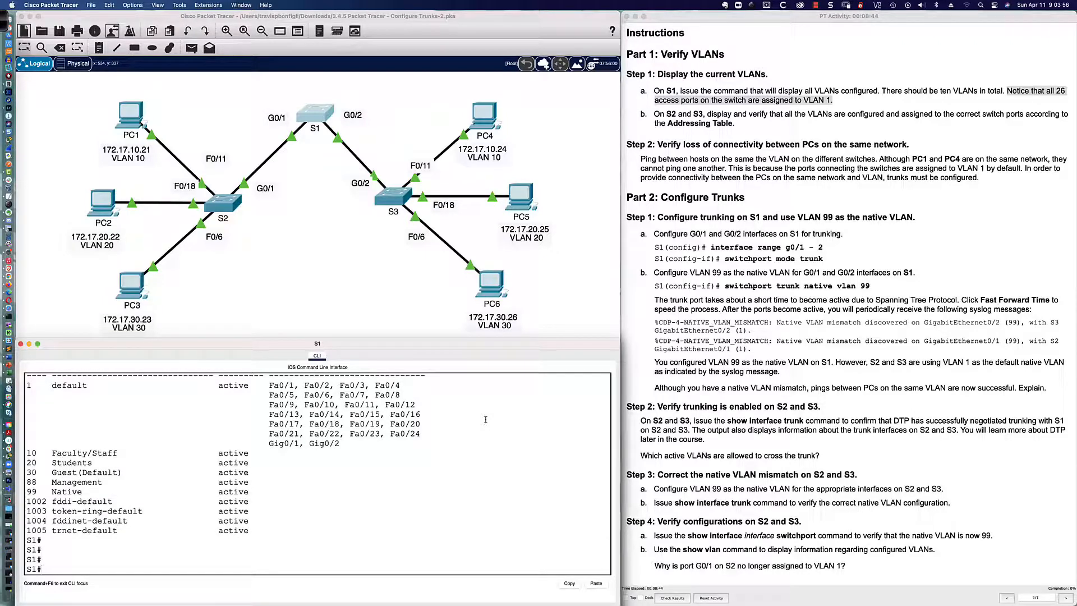
{"action": "type", "text": "sh int trunk"}
{"action": "key", "text": "Return"}
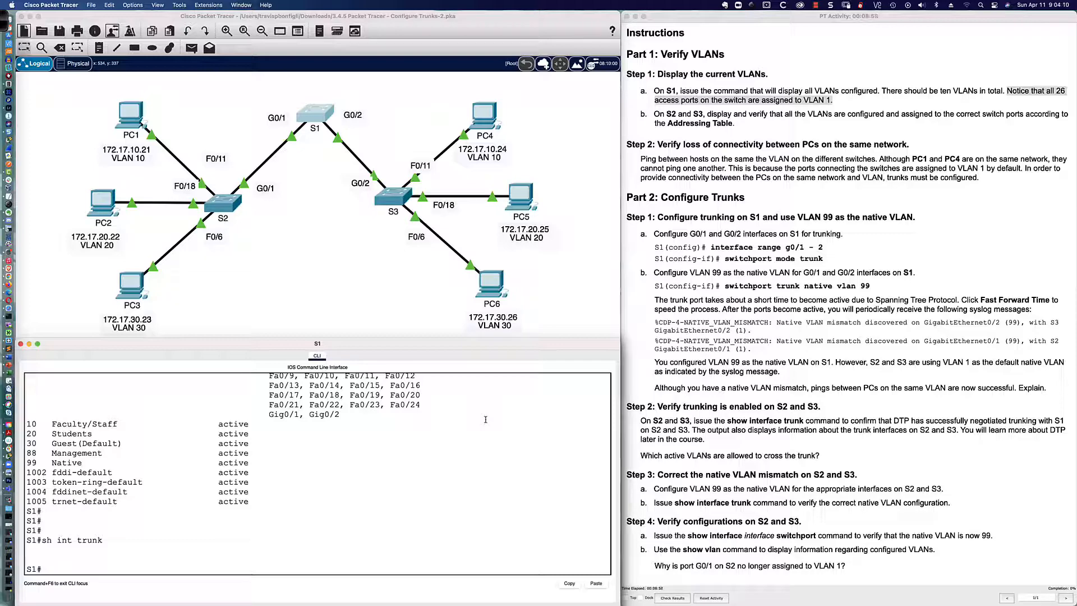
- Display the switchport details of gi0/1 on S1 and check its administrative and operational modes
{"action": "type", "text": "sh int gi0/1 switchport"}
{"action": "key", "text": "Return"}
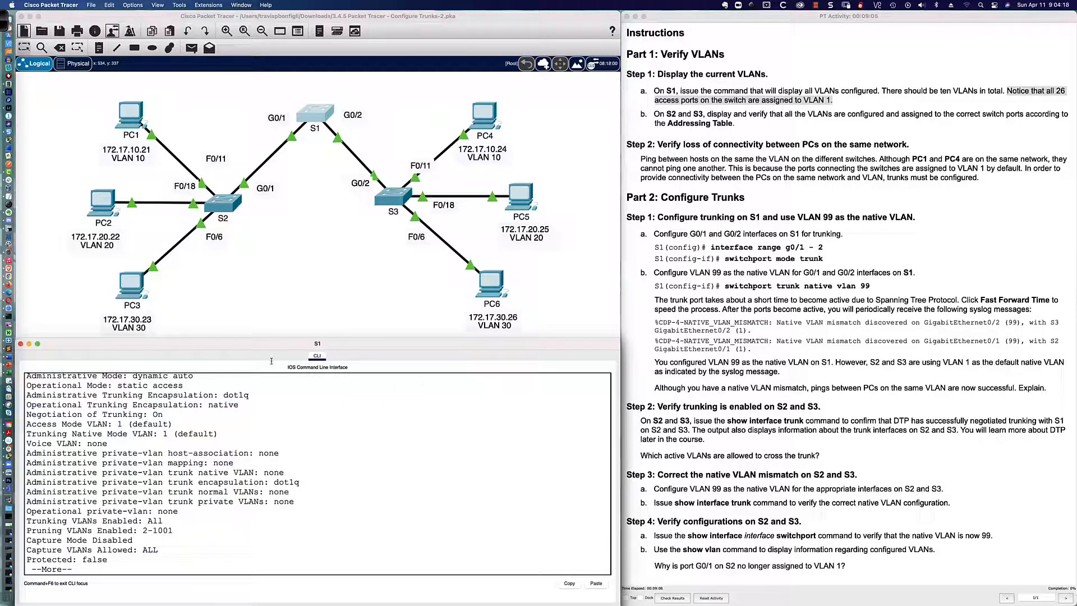
{"action": "scroll", "coordinate": [200, 408], "scroll_direction": "up", "scroll_amount": 2}
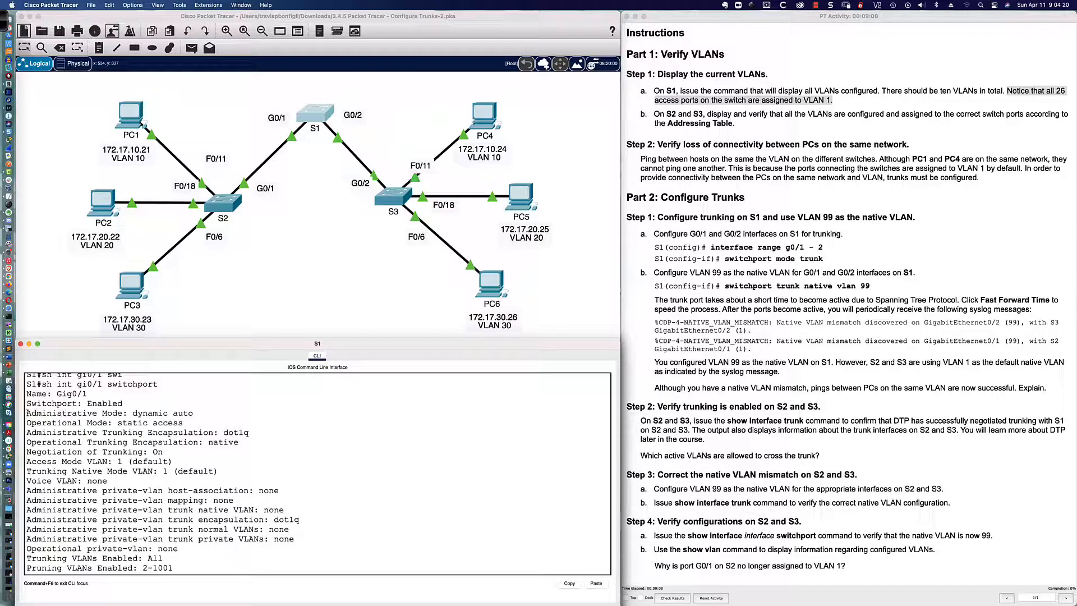
{"action": "left_click_drag", "start_coordinate": [26, 412], "coordinate": [192, 412]}
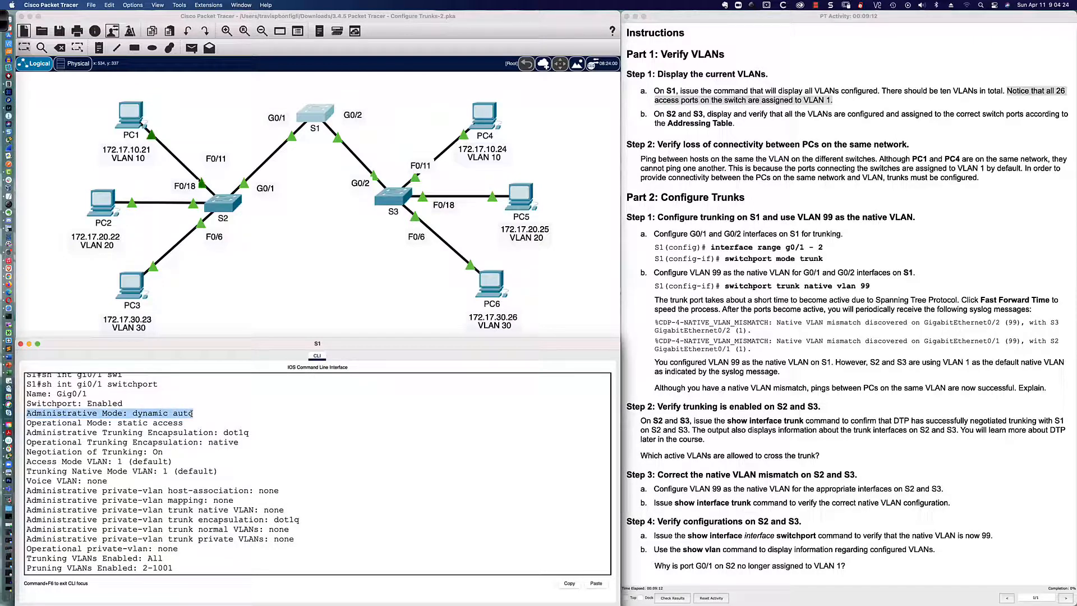
{"action": "scroll", "coordinate": [191, 414], "scroll_direction": "up", "scroll_amount": 1}
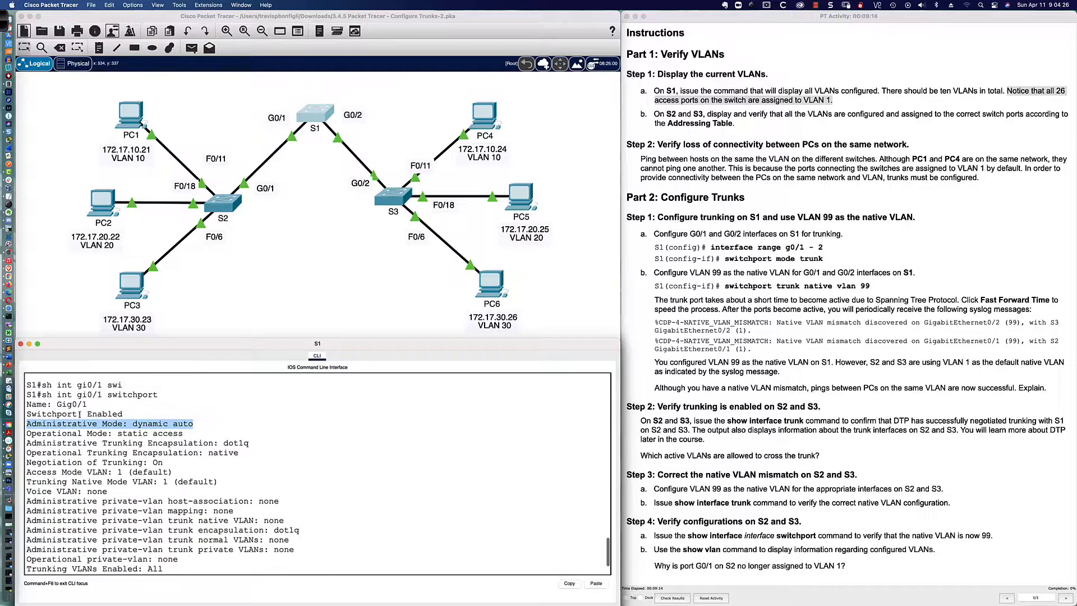
{"action": "left_click_drag", "start_coordinate": [27, 434], "coordinate": [180, 434]}
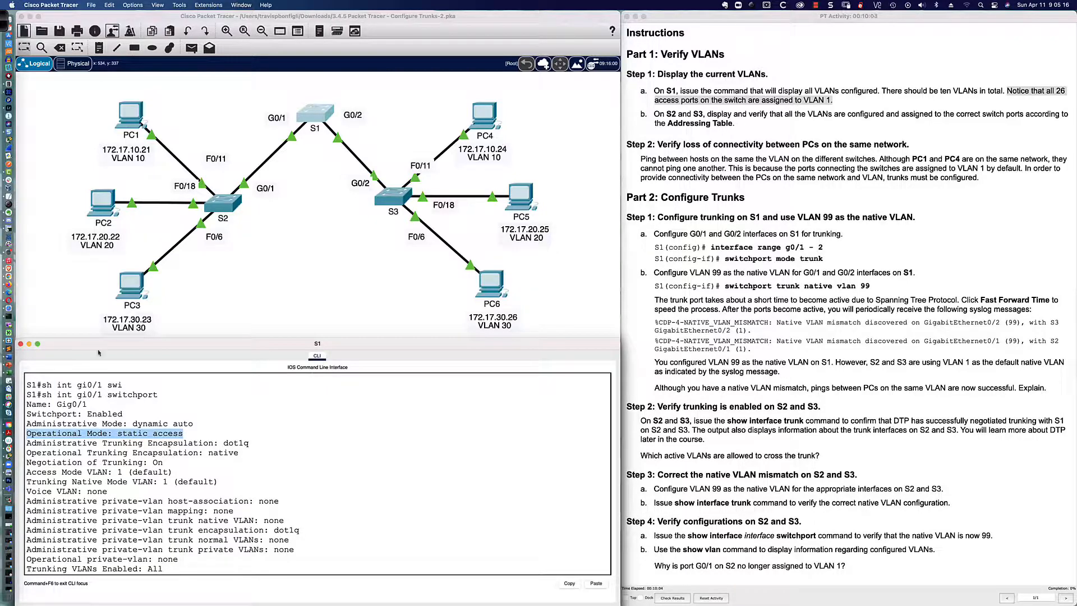
- Test connectivity from PC1 to PC4 by pinging 172.17.10.24 in PC1's Command Prompt
{"action": "left_click", "coordinate": [130, 124]}
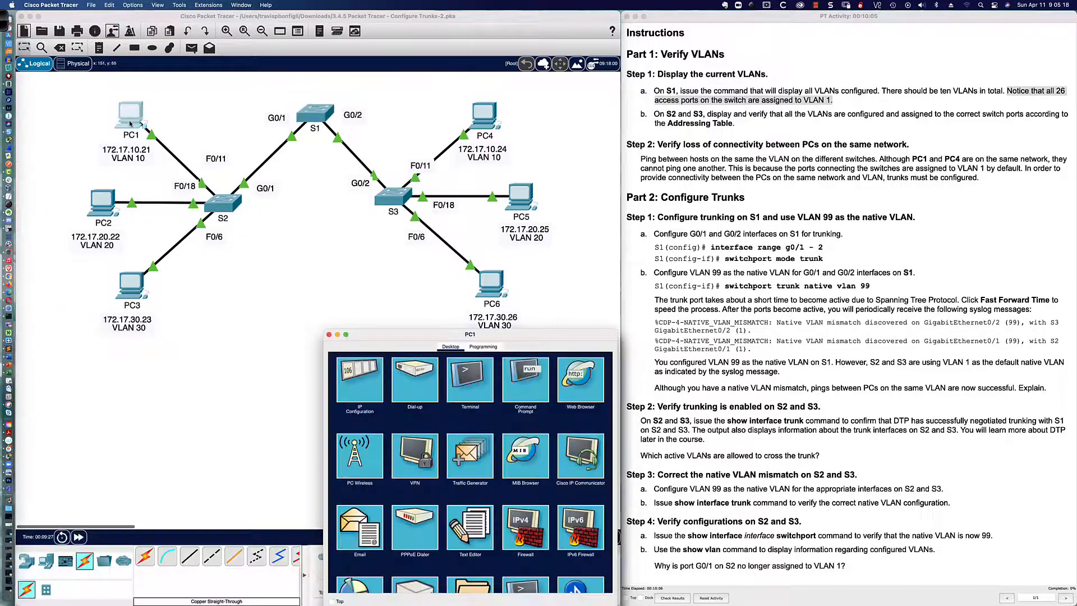
{"action": "left_click", "coordinate": [514, 384]}
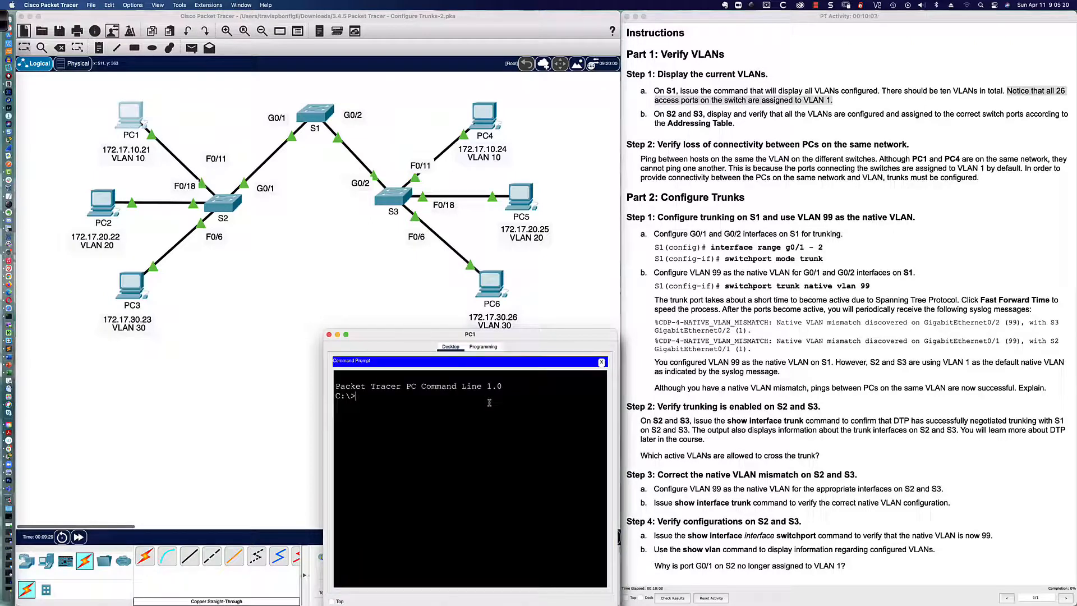
{"action": "type", "text": "ping 172.17.10.24"}
{"action": "key", "text": "Return"}
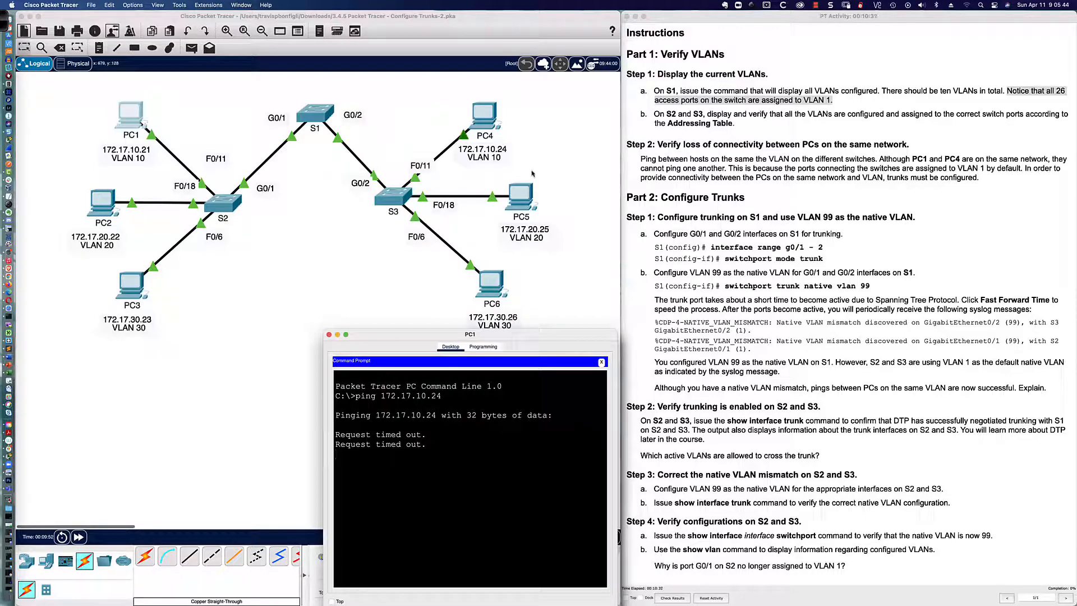
- Return to S1's command line and page through the rest of the gi0/1 switchport output
{"action": "scroll", "coordinate": [666, 212], "scroll_direction": "down", "scroll_amount": 1}
{"action": "scroll", "coordinate": [666, 211], "scroll_direction": "up", "scroll_amount": 1}
{"action": "left_click", "coordinate": [315, 113]}
{"action": "left_click", "coordinate": [458, 428]}
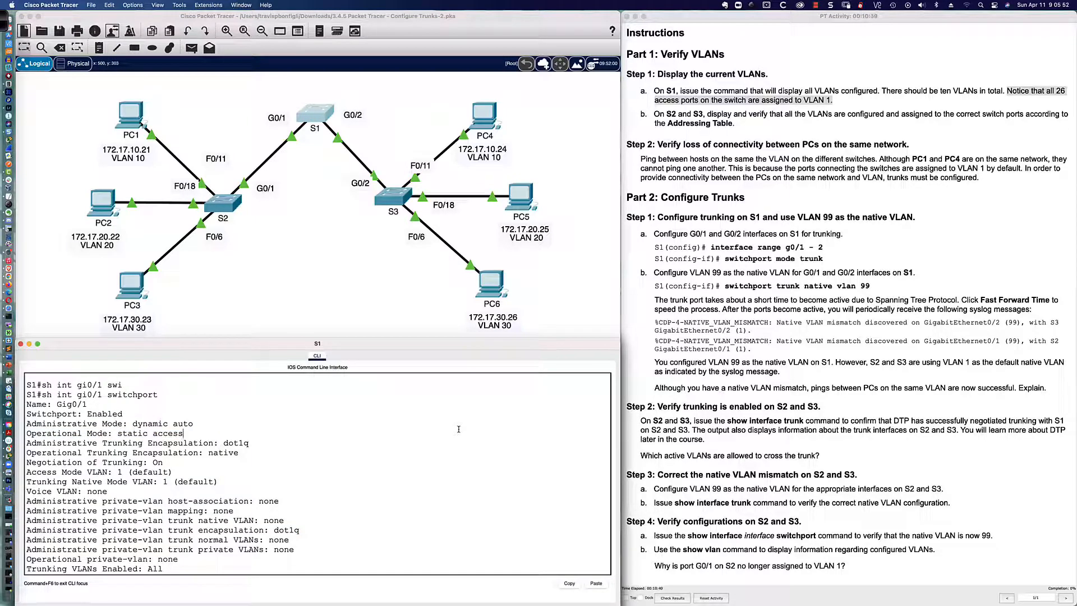
{"action": "scroll", "coordinate": [458, 429], "scroll_direction": "down", "scroll_amount": 5}
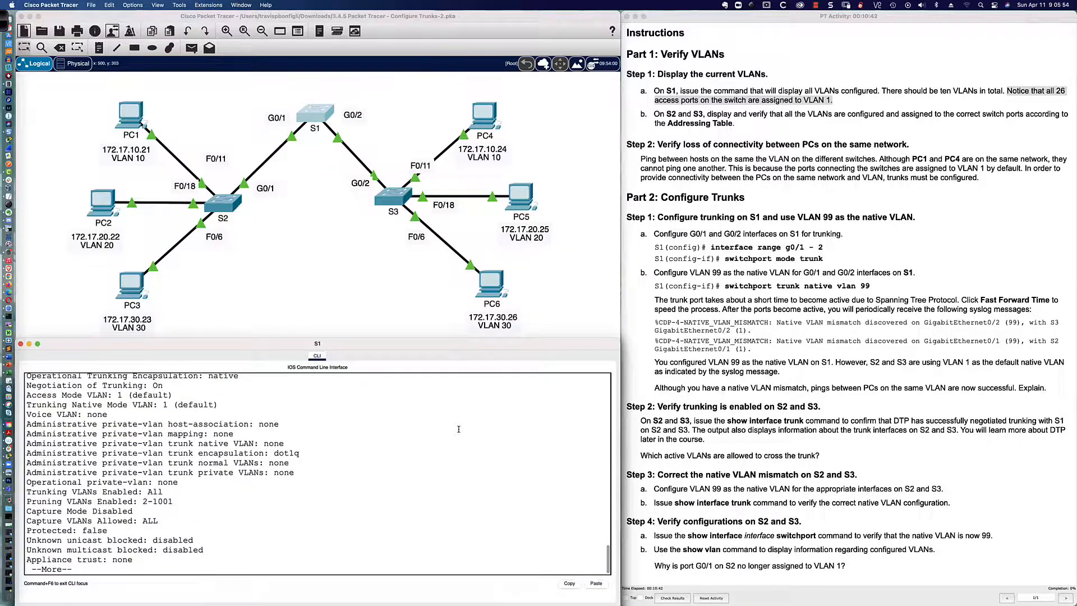
{"action": "key", "text": "Return"}
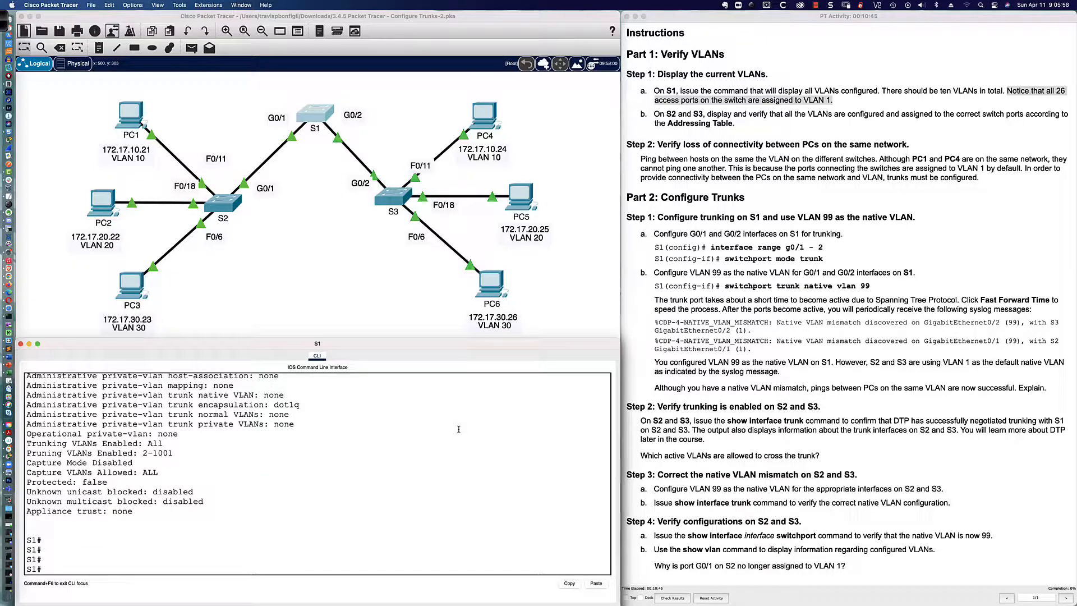
- Enter global configuration mode on S1 and select the interface range gi0/1-2
{"action": "type", "text": "conf"}
{"action": "key", "text": "Tab"}
{"action": "type", "text": "t"}
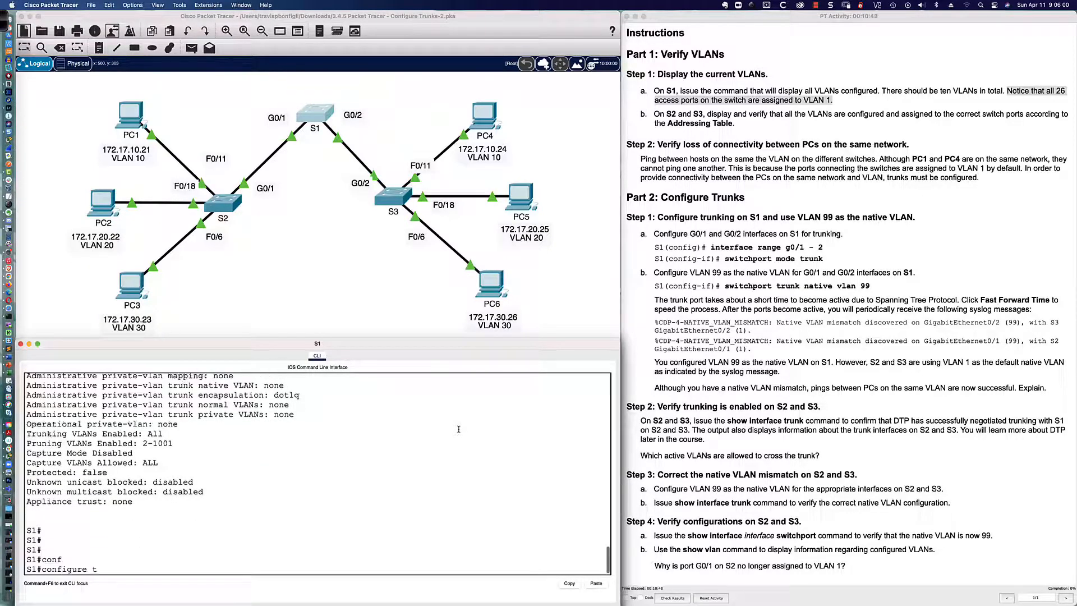
{"action": "key", "text": "Tab"}
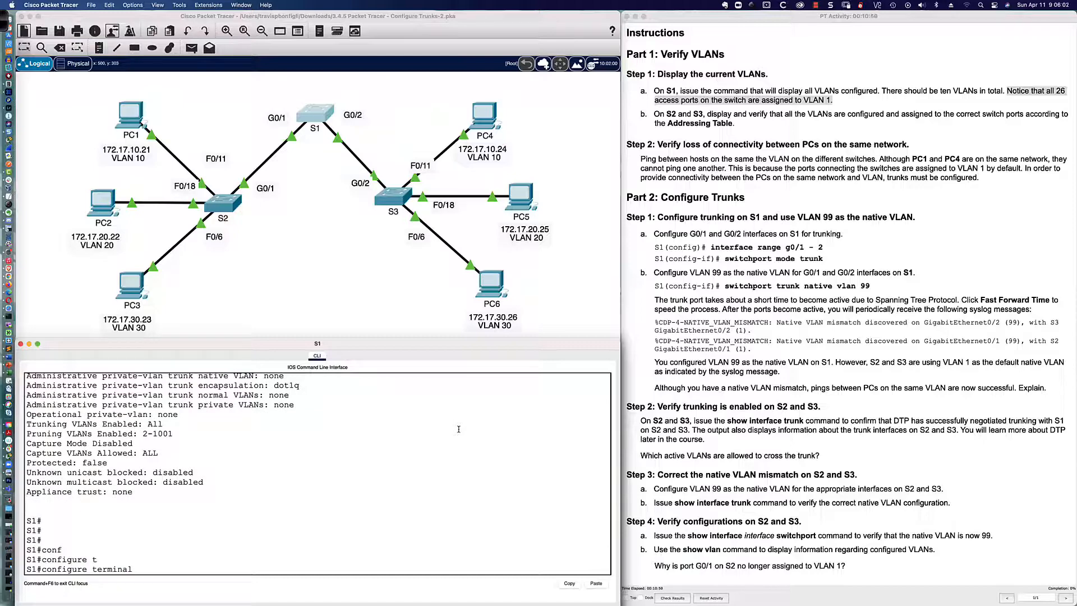
{"action": "key", "text": "Return"}
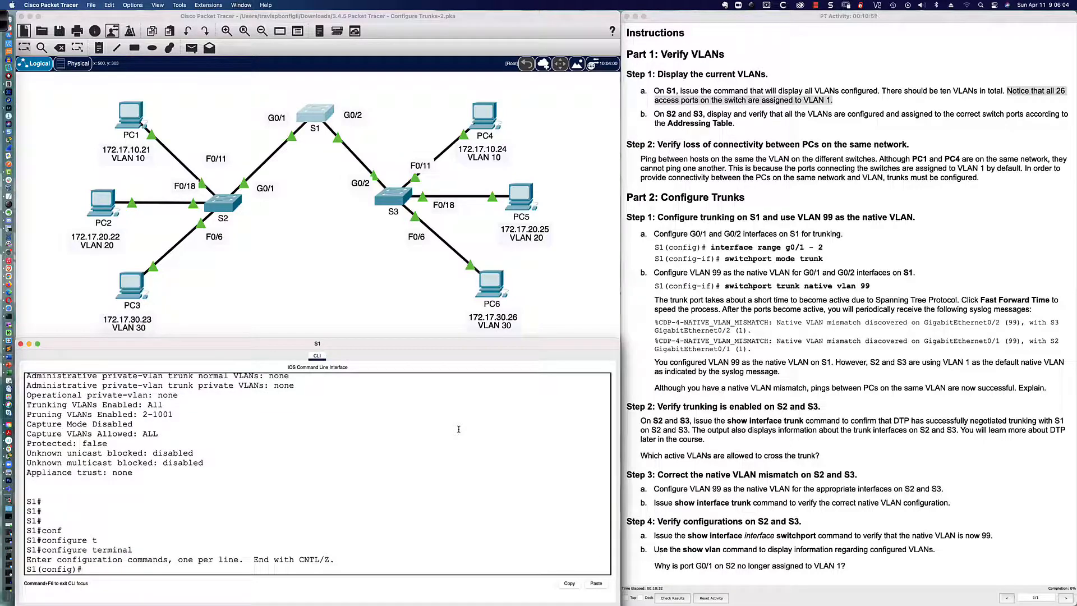
{"action": "type", "text": "int ra gi0/1-2"}
{"action": "key", "text": "Return"}
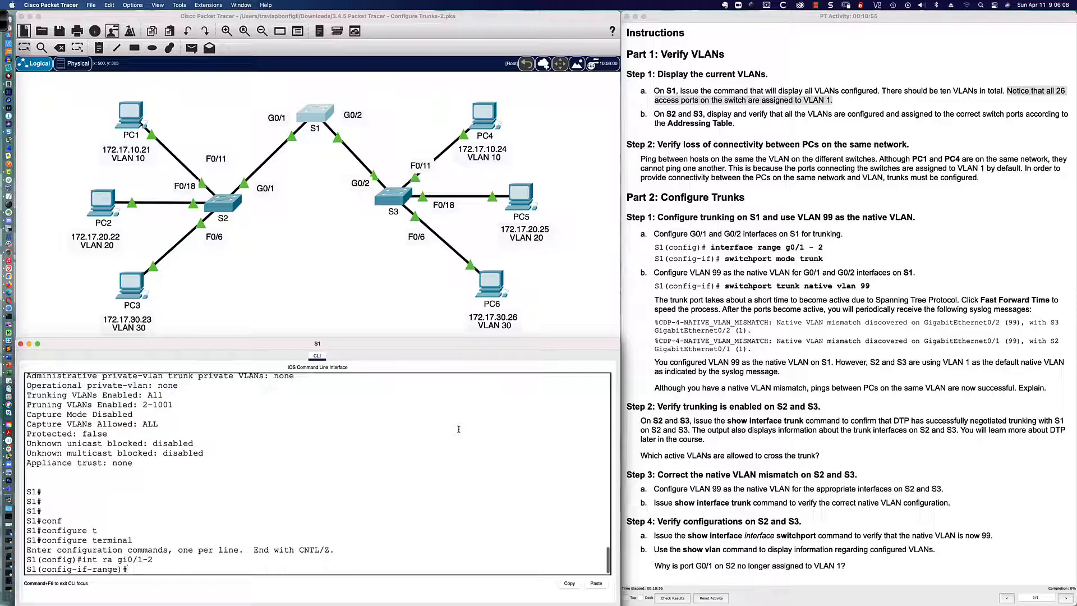
{"action": "key", "text": "Return"}
{"action": "key", "text": "Return"}
{"action": "key", "text": "Return"}
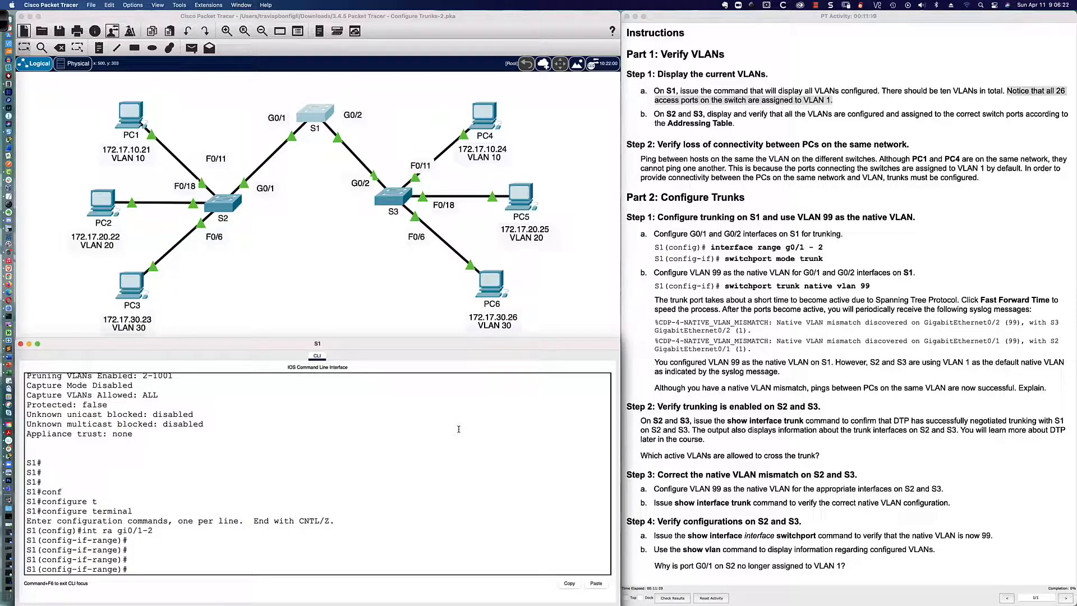
- Set the selected gi0/1-2 interfaces on S1 to trunk mode with switchport mode trunk
{"action": "type", "text": "swi"}
{"action": "key", "text": "Tab"}
{"action": "type", "text": "mode"}
{"action": "key", "text": "Tab"}
{"action": "type", "text": "trunk"}
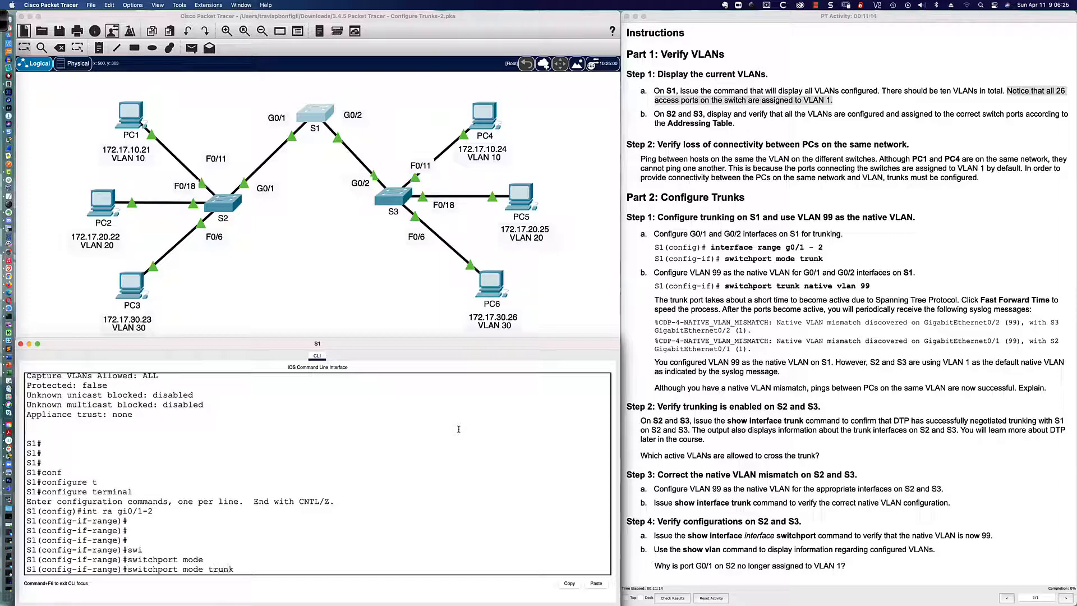
{"action": "key", "text": "Return"}
{"action": "key", "text": "Return"}
{"action": "key", "text": "Return"}
{"action": "key", "text": "Return"}
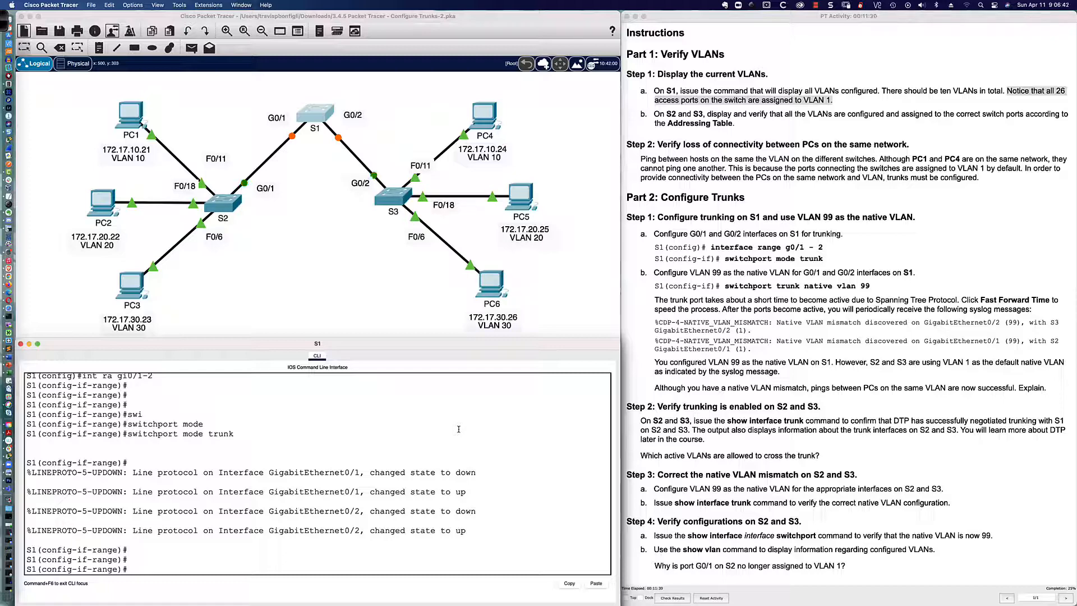
- Review the Negotiation of Trunking line in the earlier gi0/1 output and apply switchport nonegotiate to S1's gi0/1-2 range
{"action": "type", "text": "sw"}
{"action": "key", "text": "Tab"}
{"action": "type", "text": "non"}
{"action": "key", "text": "Tab"}
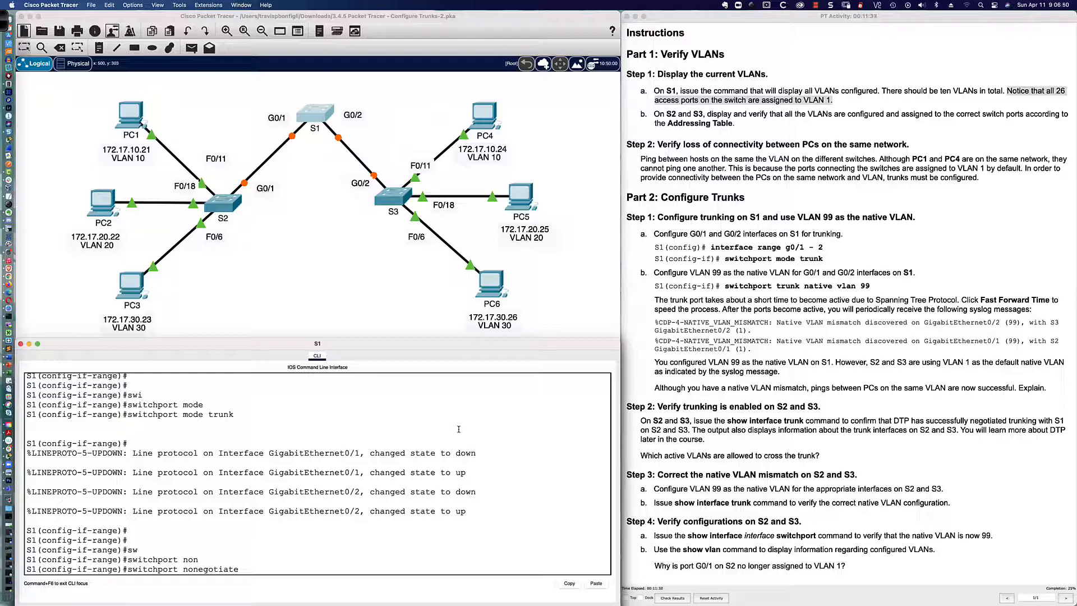
{"action": "scroll", "coordinate": [188, 432], "scroll_direction": "up", "scroll_amount": 5}
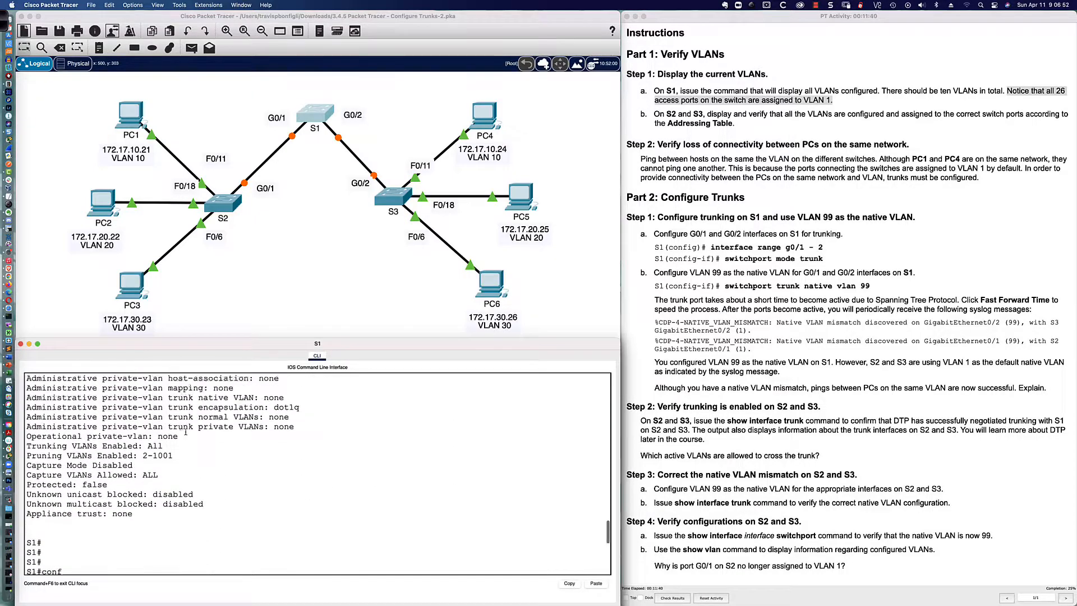
{"action": "scroll", "coordinate": [186, 432], "scroll_direction": "up", "scroll_amount": 5}
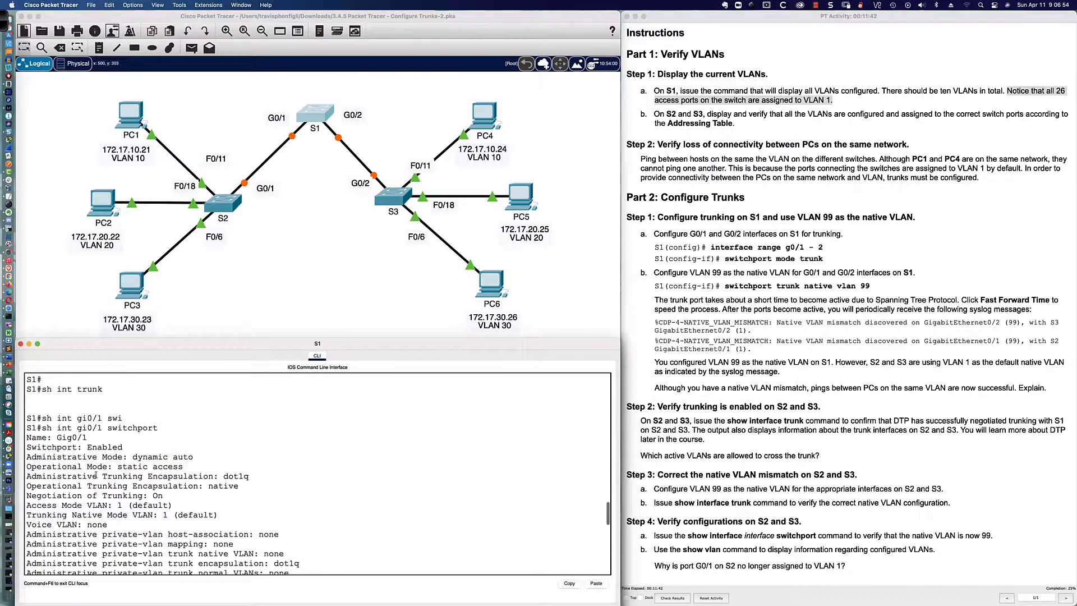
{"action": "left_click_drag", "start_coordinate": [26, 495], "coordinate": [162, 495]}
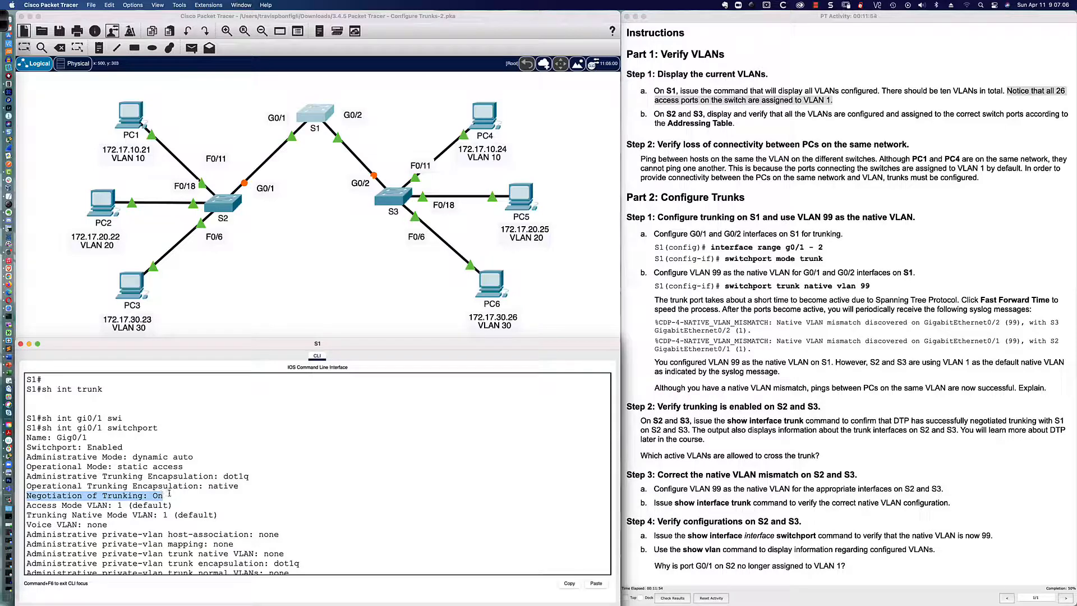
{"action": "scroll", "coordinate": [174, 521], "scroll_direction": "down", "scroll_amount": 10}
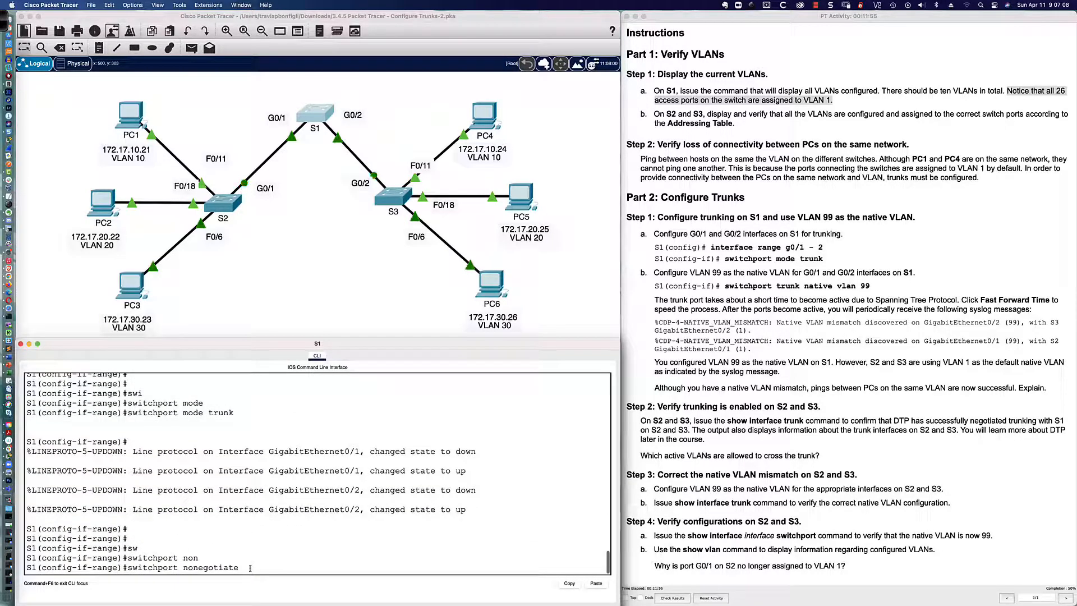
{"action": "key", "text": "Return"}
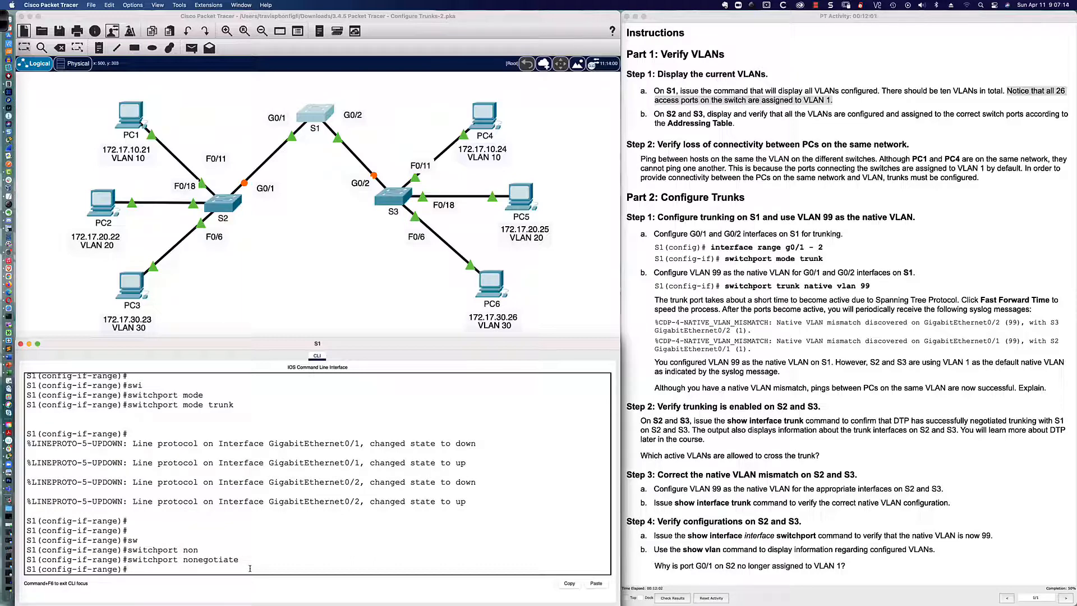
- Display the gi0/1 switchport details from configuration mode on S1 and check the Negotiation of Trunking line
{"action": "type", "text": "do sh int gi0/1 switch"}
{"action": "key", "text": "Return"}
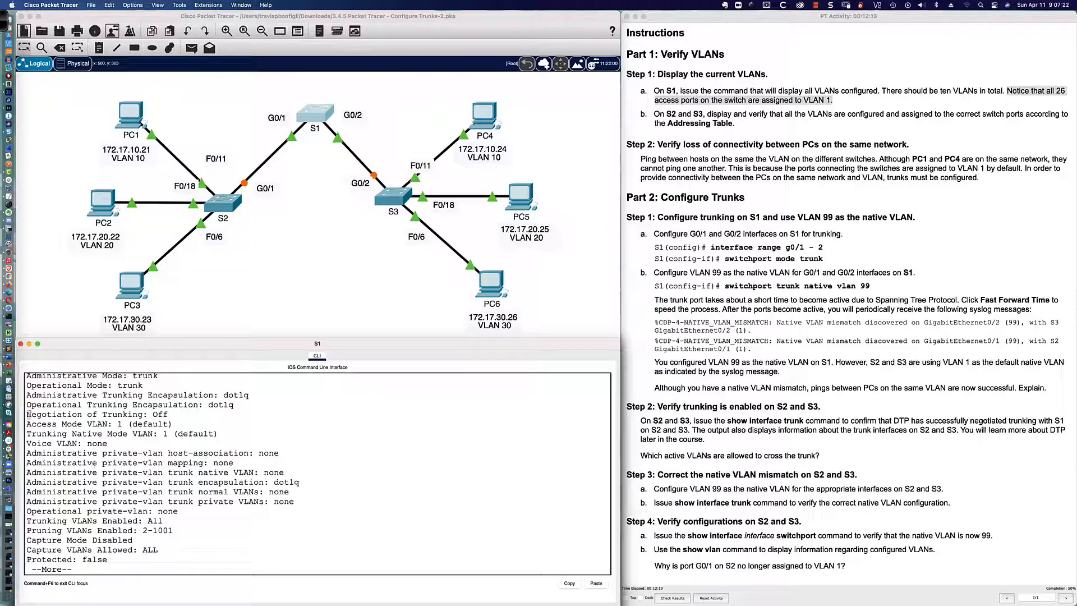
{"action": "left_click_drag", "start_coordinate": [27, 414], "coordinate": [170, 414]}
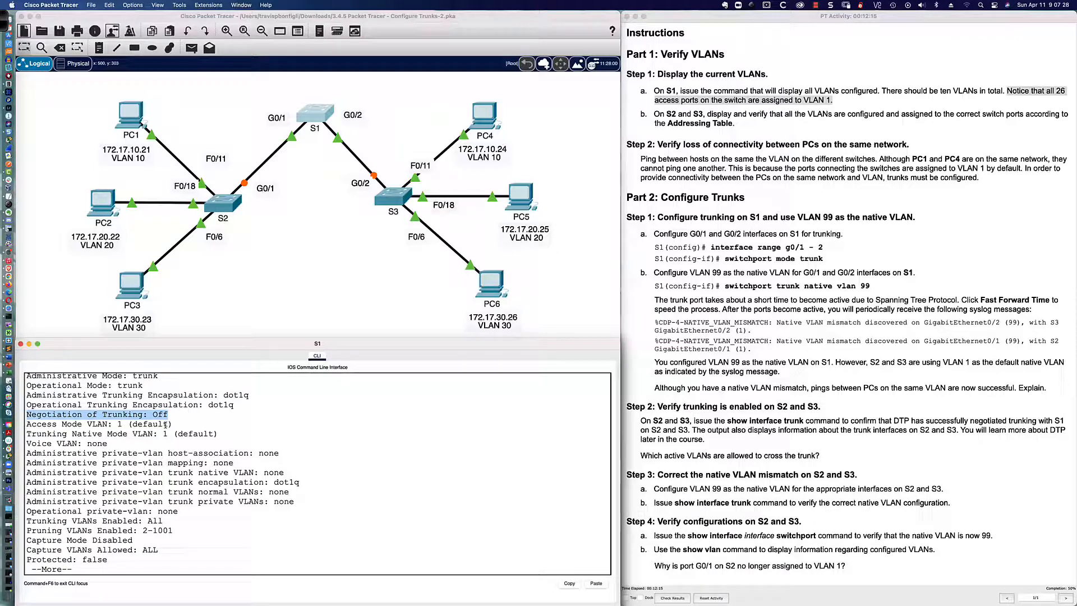
{"action": "left_click", "coordinate": [183, 548]}
{"action": "key", "text": "space"}
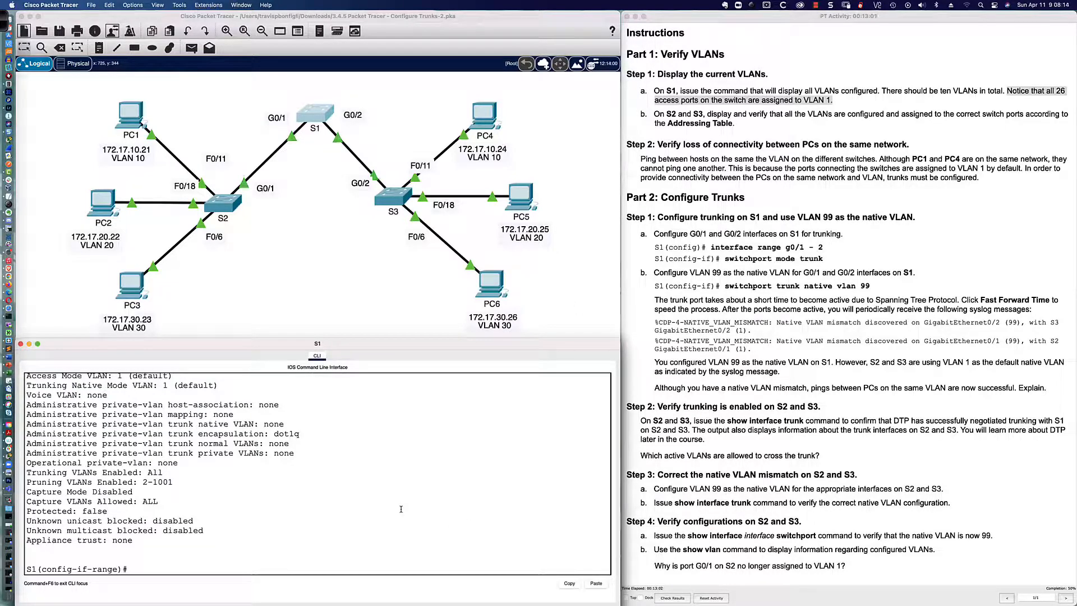
{"action": "key", "text": "Return"}
{"action": "key", "text": "Return"}
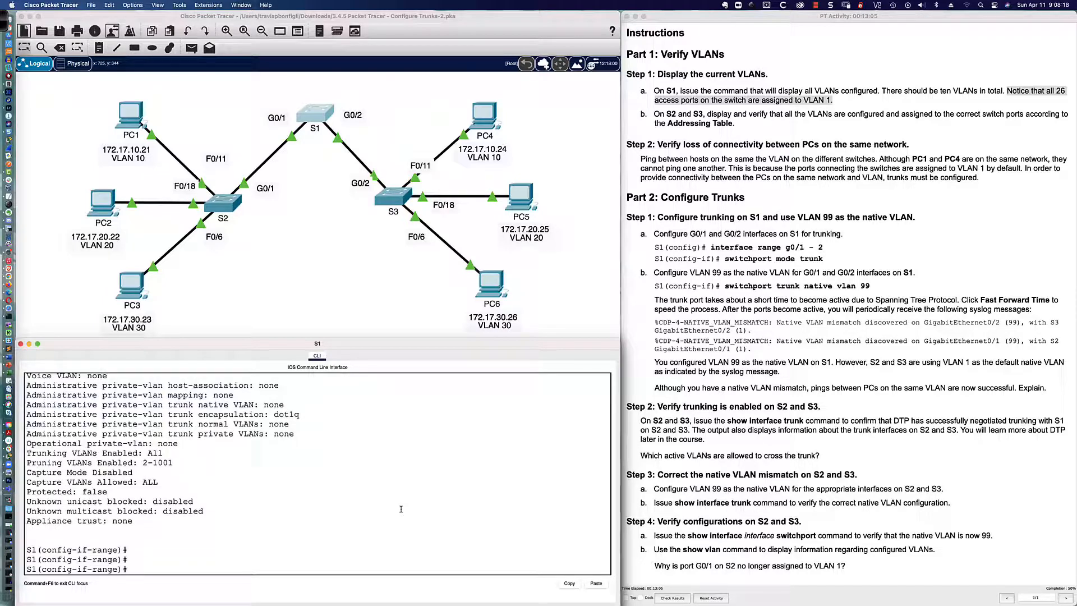
- Check the Trunking Native Mode VLAN line in S1's gi0/1 switchport output
{"action": "scroll", "coordinate": [226, 435], "scroll_direction": "up", "scroll_amount": 3}
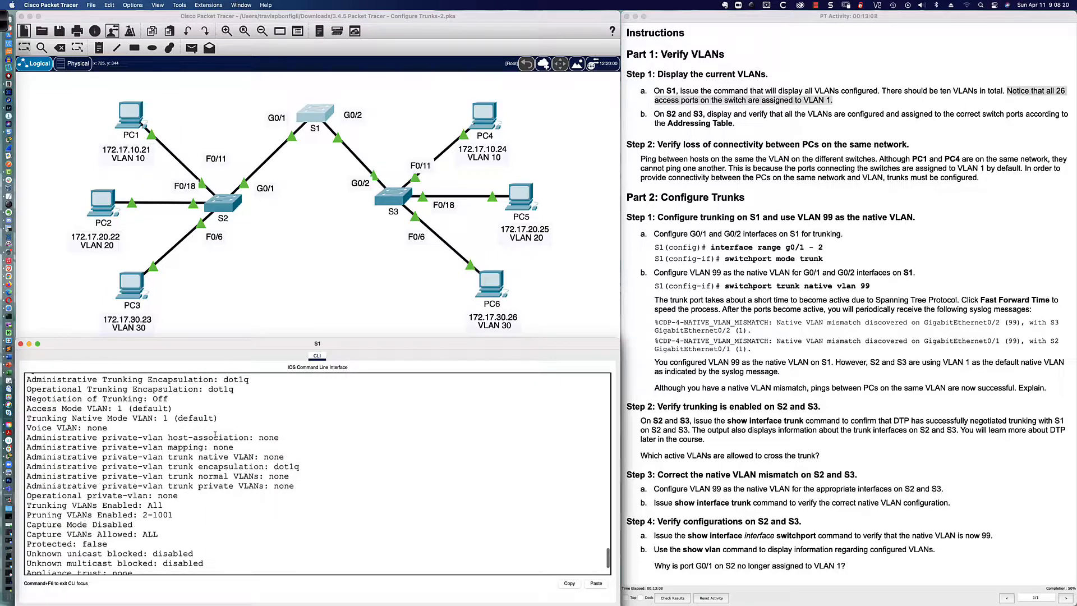
{"action": "scroll", "coordinate": [33, 428], "scroll_direction": "up", "scroll_amount": 1}
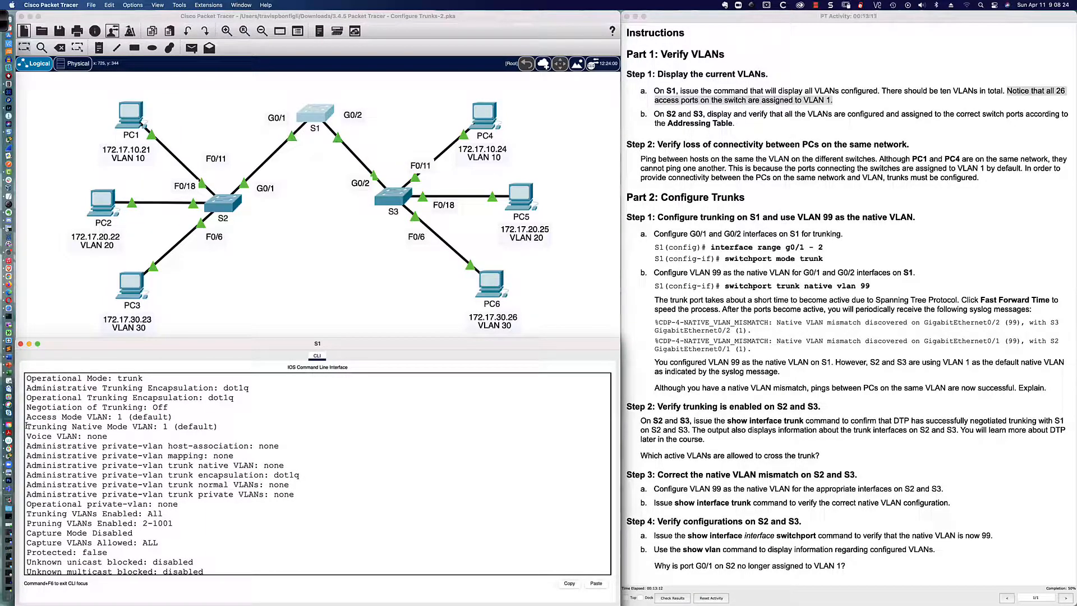
{"action": "left_click_drag", "start_coordinate": [27, 426], "coordinate": [218, 426]}
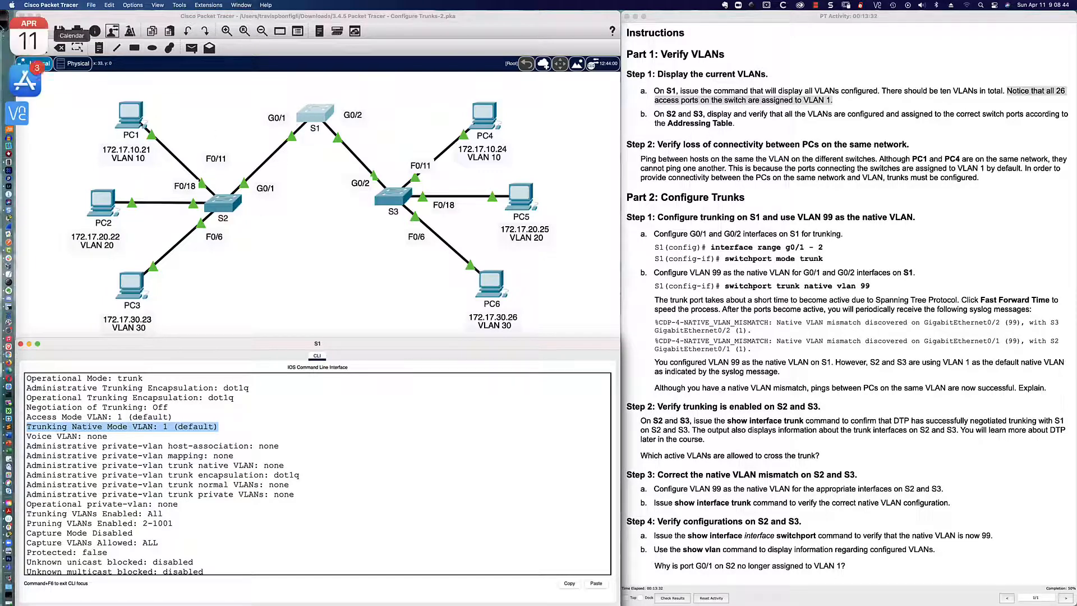
- Sketch a host marked H attached to S2 with a path towards G0/1 as a screen annotation, and clear the drawing
{"action": "left_click", "coordinate": [4, 24]}
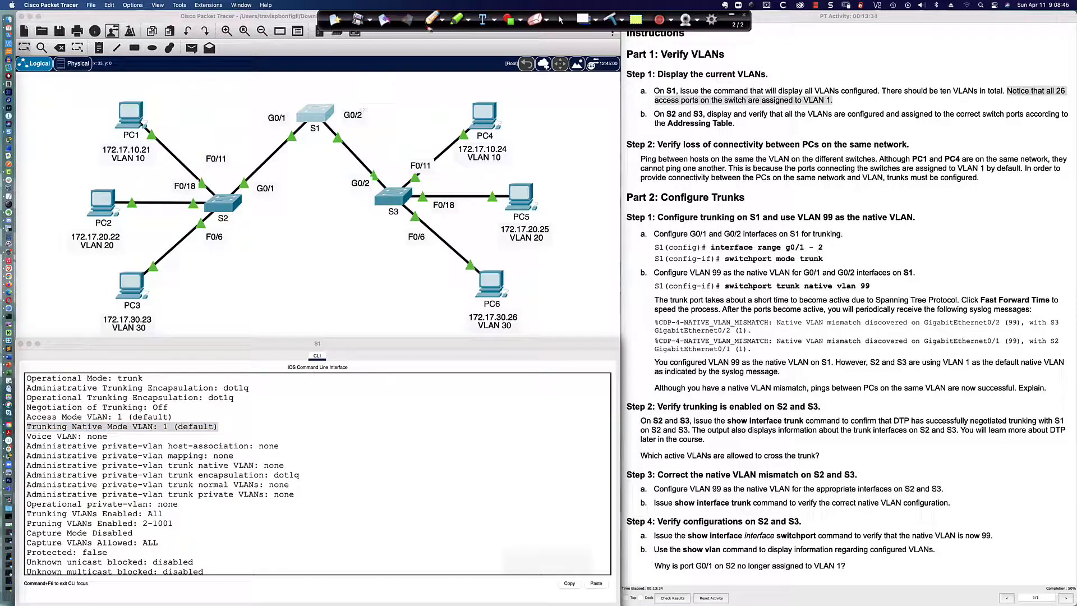
{"action": "left_click", "coordinate": [431, 20]}
{"action": "mouse_move", "coordinate": [233, 211]}
{"action": "left_mouse_down"}
{"action": "mouse_move", "coordinate": [247, 255]}
{"action": "mouse_move", "coordinate": [234, 259]}
{"action": "mouse_move", "coordinate": [238, 277]}
{"action": "mouse_move", "coordinate": [274, 270]}
{"action": "mouse_move", "coordinate": [247, 250]}
{"action": "mouse_move", "coordinate": [246, 269]}
{"action": "mouse_move", "coordinate": [256, 262]}
{"action": "left_mouse_up"}
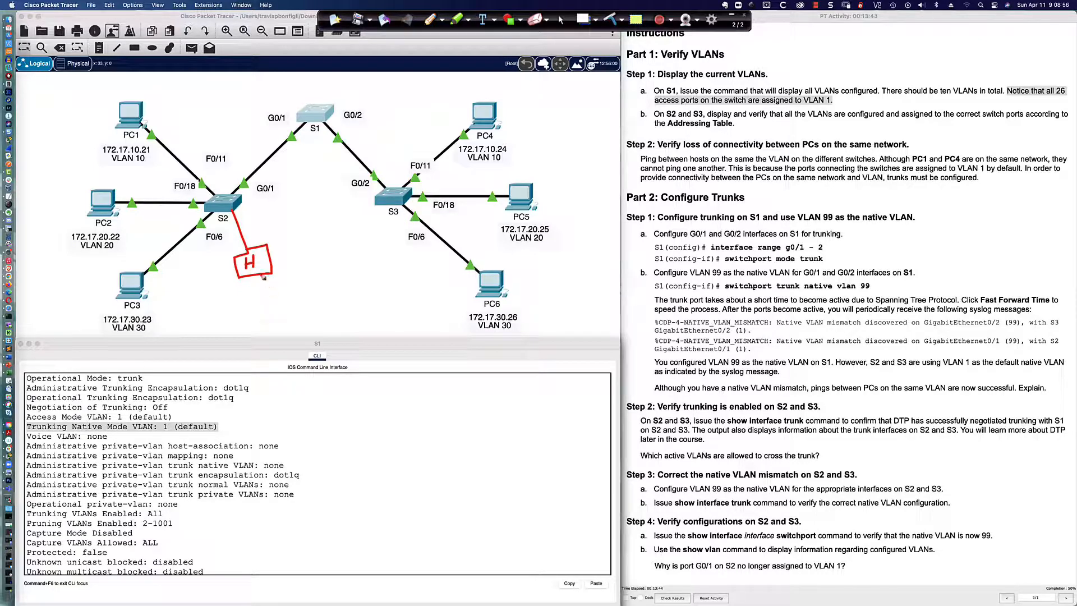
{"action": "mouse_move", "coordinate": [257, 277]}
{"action": "left_mouse_down"}
{"action": "mouse_move", "coordinate": [250, 287]}
{"action": "mouse_move", "coordinate": [283, 276]}
{"action": "mouse_move", "coordinate": [279, 247]}
{"action": "left_mouse_up"}
{"action": "mouse_move", "coordinate": [283, 249]}
{"action": "left_mouse_down"}
{"action": "mouse_move", "coordinate": [247, 233]}
{"action": "mouse_move", "coordinate": [258, 174]}
{"action": "left_mouse_up"}
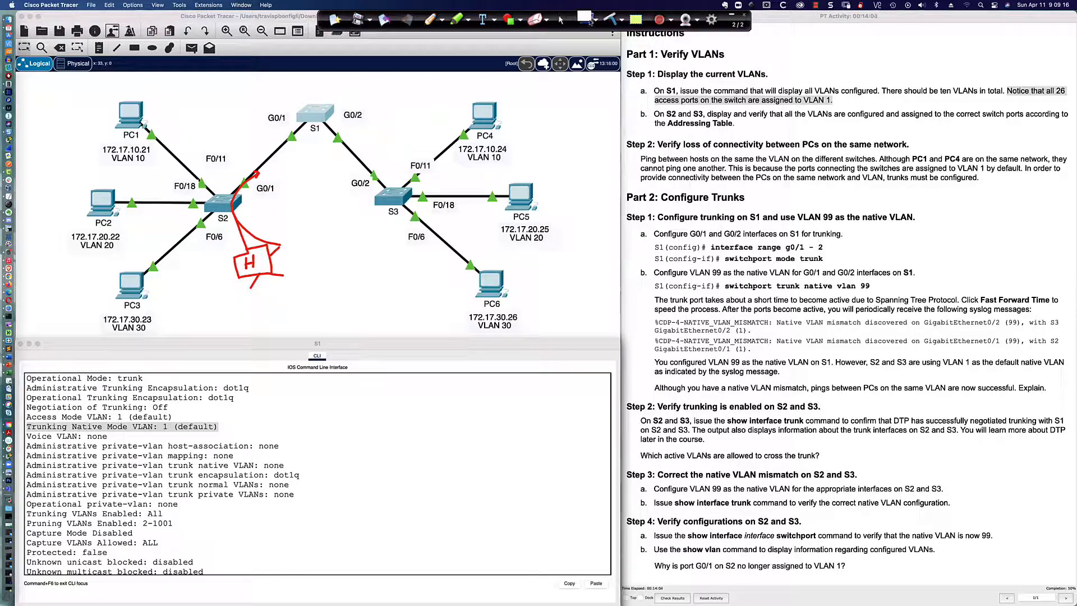
{"action": "left_click", "coordinate": [608, 20]}
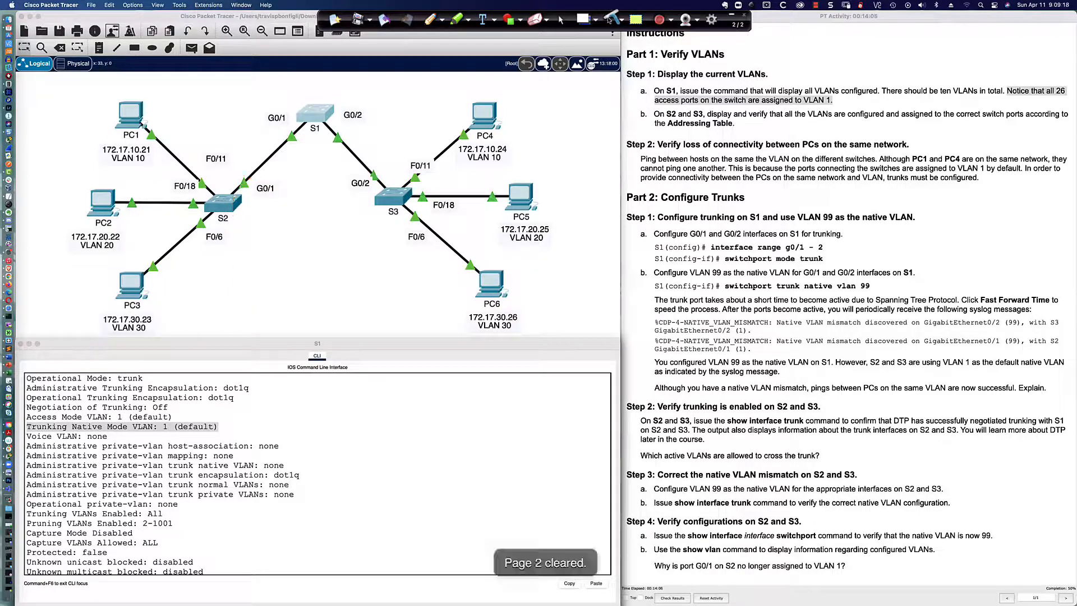
{"action": "left_click", "coordinate": [563, 19]}
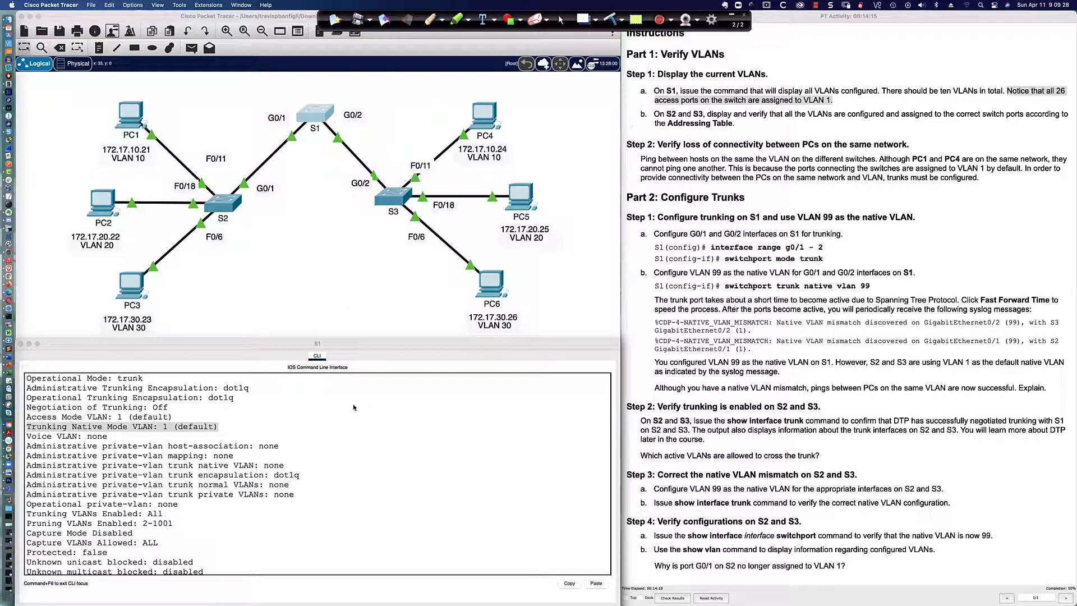
- Set VLAN 99 as the native VLAN on S1's gi0/1-2 range with switchport trunk native vlan 99
{"action": "left_click", "coordinate": [368, 416]}
{"action": "key", "text": "Return"}
{"action": "key", "text": "Return"}
{"action": "key", "text": "Return"}
{"action": "key", "text": "Return"}
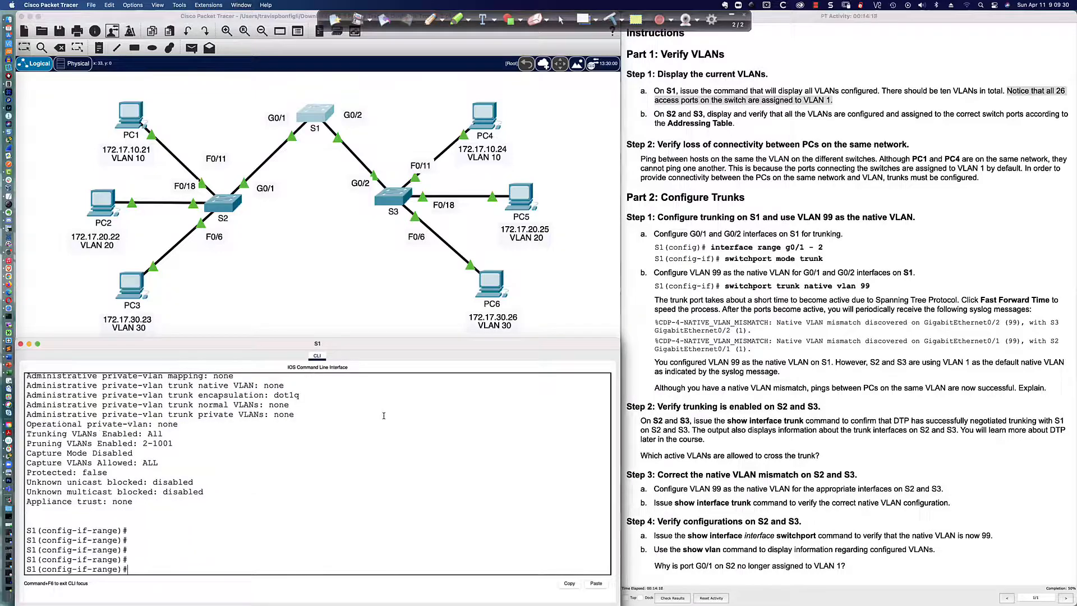
{"action": "type", "text": "sw"}
{"action": "key", "text": "Tab"}
{"action": "type", "text": "tru"}
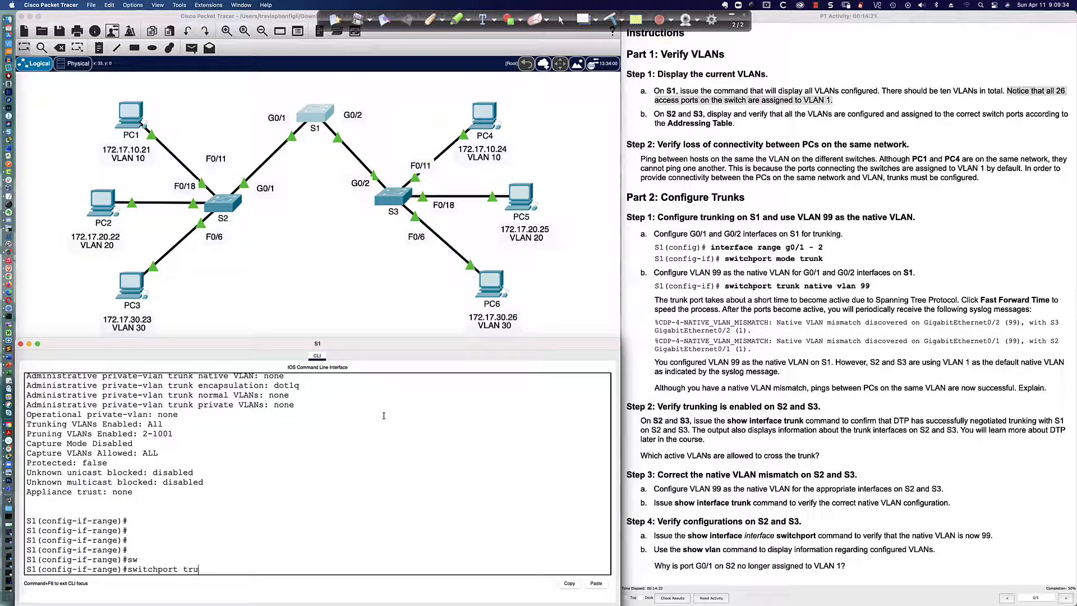
{"action": "key", "text": "Tab"}
{"action": "type", "text": "n"}
{"action": "key", "text": "Tab"}
{"action": "type", "text": "val"}
{"action": "key", "text": "Tab"}
{"action": "key", "text": "BackSpace"}
{"action": "key", "text": "BackSpace"}
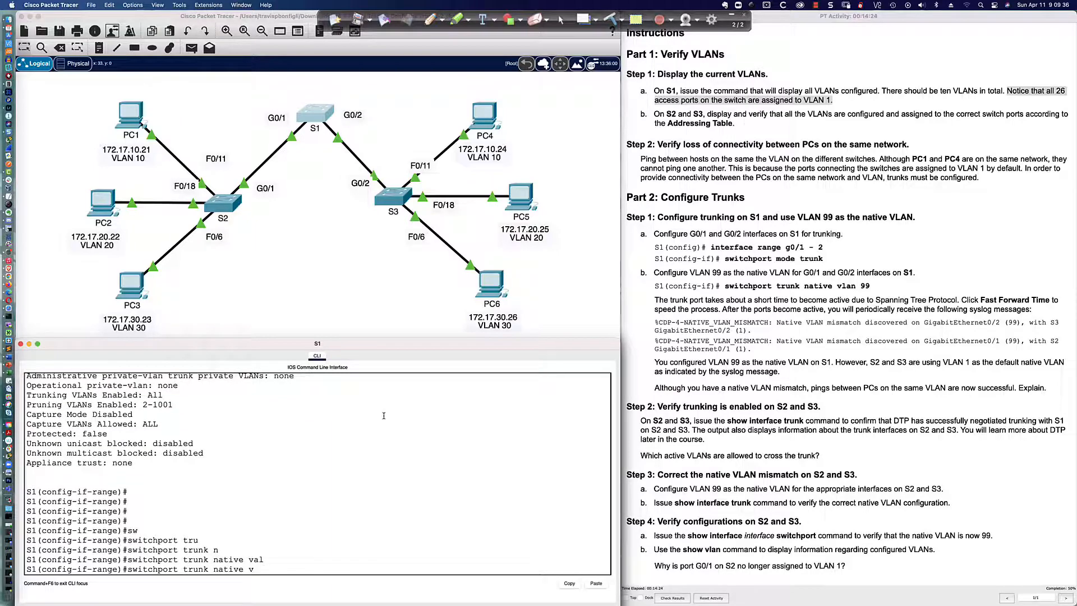
{"action": "type", "text": "la"}
{"action": "key", "text": "Tab"}
{"action": "type", "text": "99"}
{"action": "key", "text": "Return"}
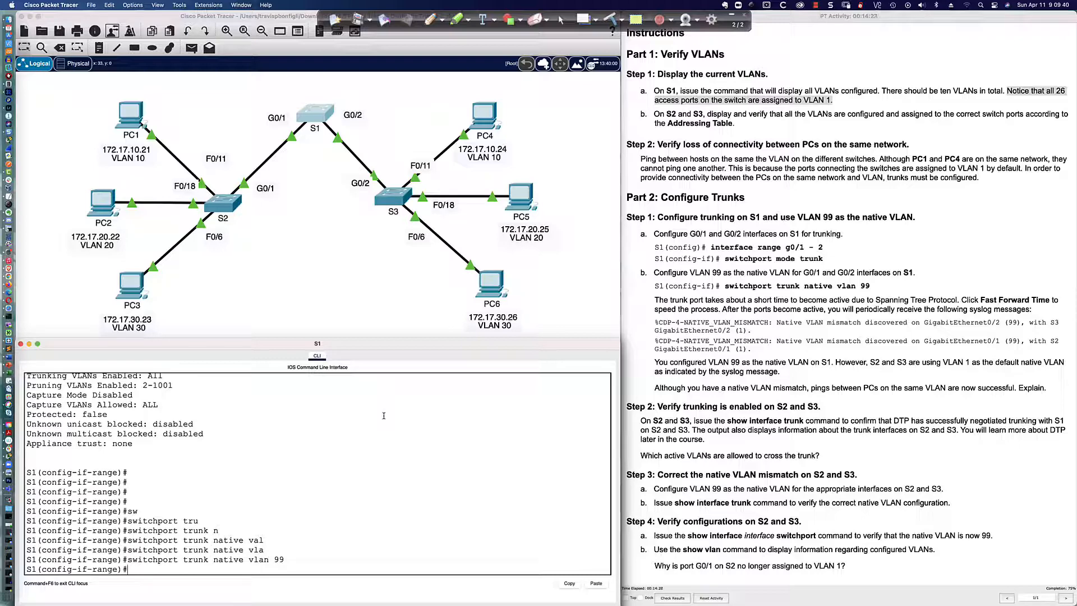
{"action": "key", "text": "Return"}
{"action": "key", "text": "Return"}
{"action": "key", "text": "Return"}
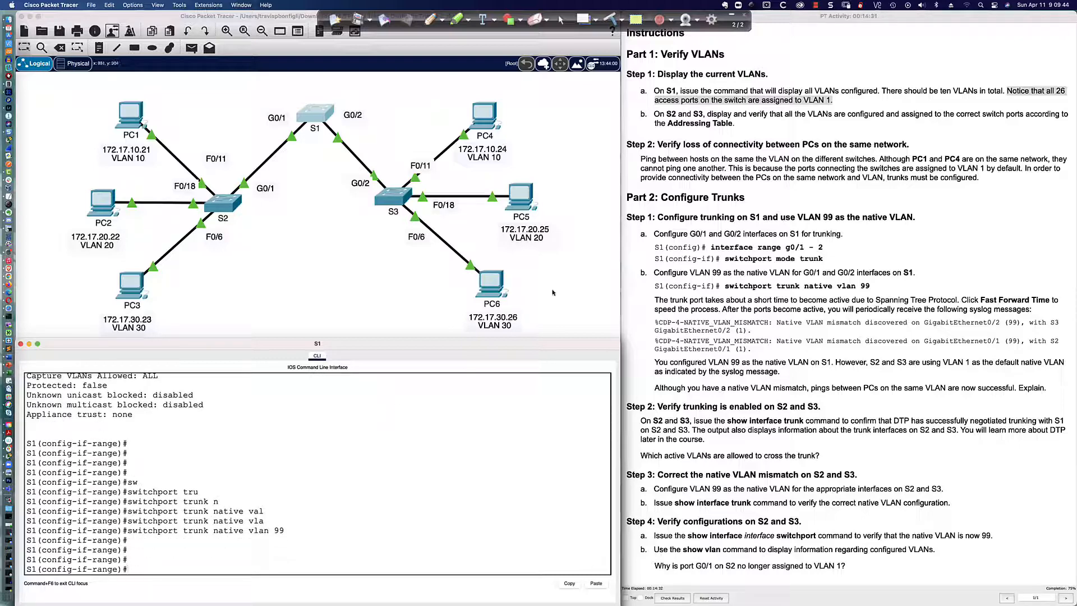
- Examine the CDP-4-NATIVE_VLAN_MISMATCH syslog message in the Part 2 Step 1 instructions
{"action": "left_click_drag", "start_coordinate": [659, 323], "coordinate": [679, 323]}
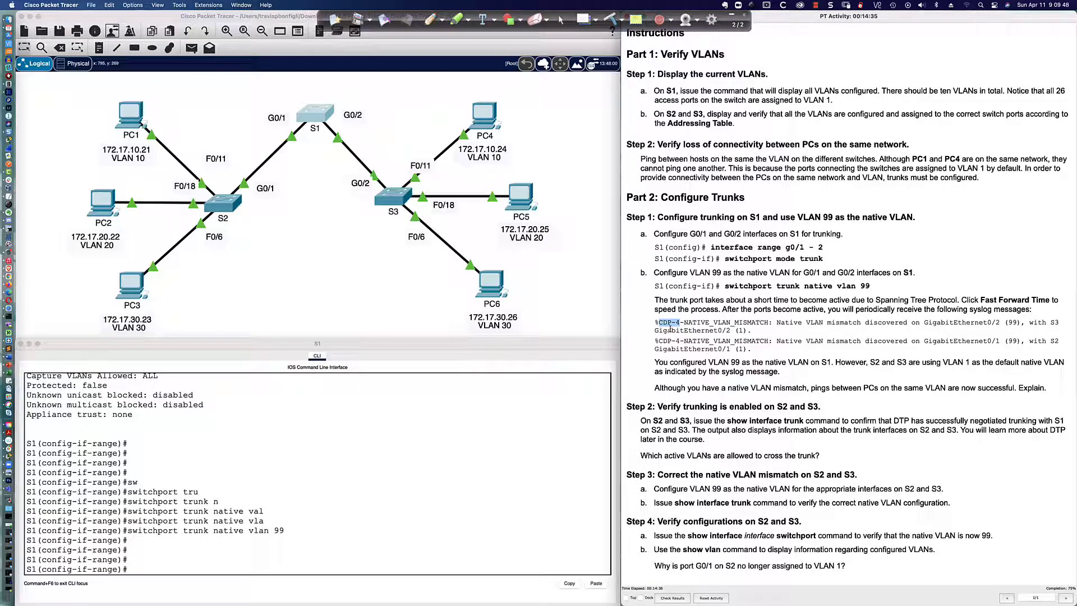
{"action": "left_click_drag", "start_coordinate": [684, 323], "coordinate": [768, 324]}
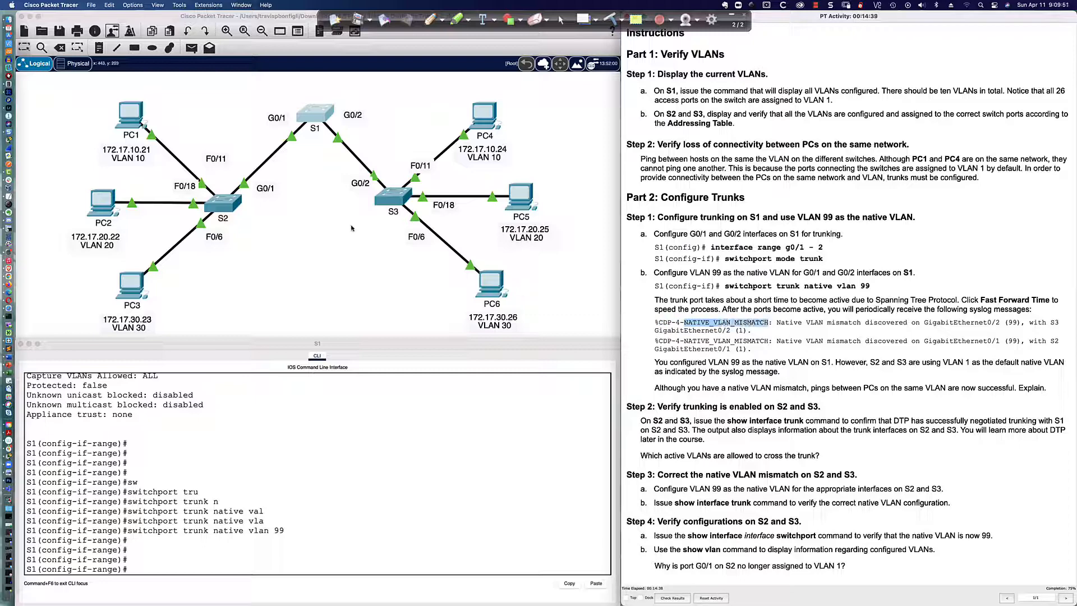
- Examine the SPANTREE-2-BLOCK_PVID_LOCAL message for GigabitEthernet0/2 in S3's CLI
{"action": "left_click", "coordinate": [389, 201]}
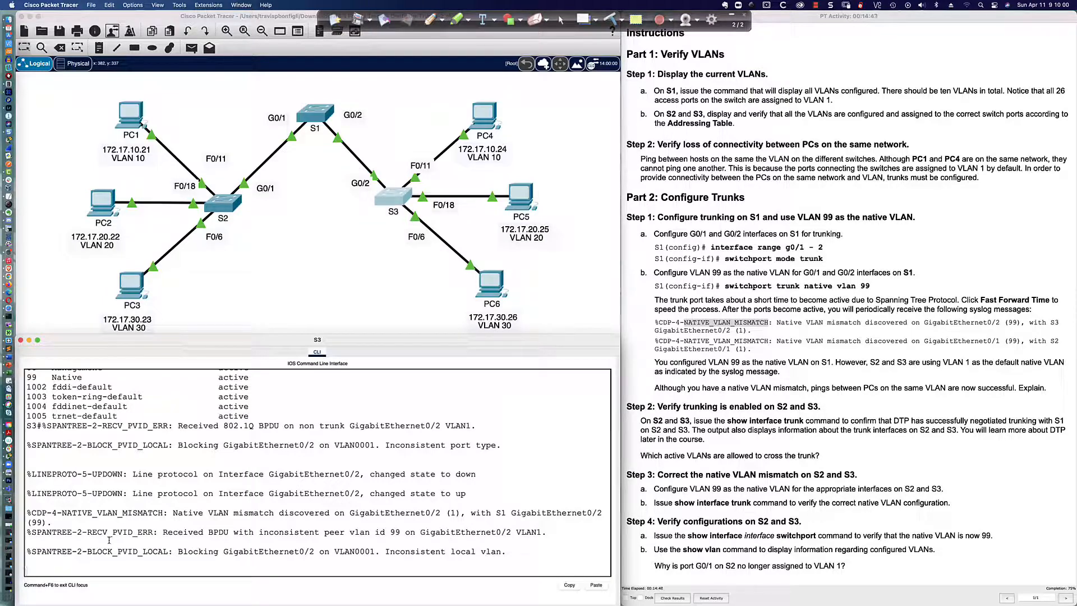
{"action": "left_click_drag", "start_coordinate": [29, 551], "coordinate": [198, 550]}
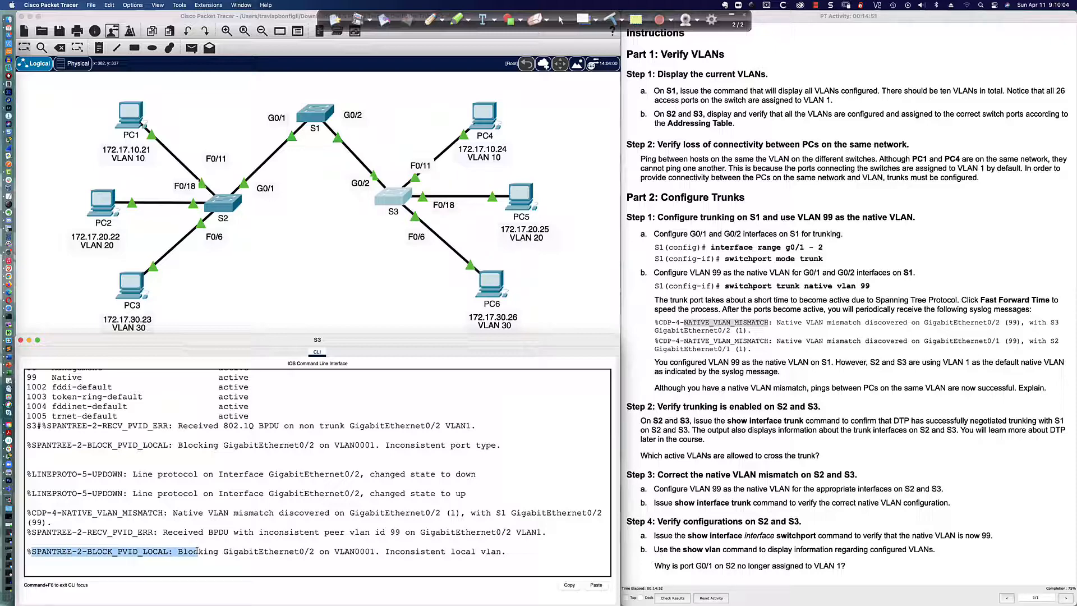
{"action": "left_click_drag", "start_coordinate": [197, 551], "coordinate": [318, 551]}
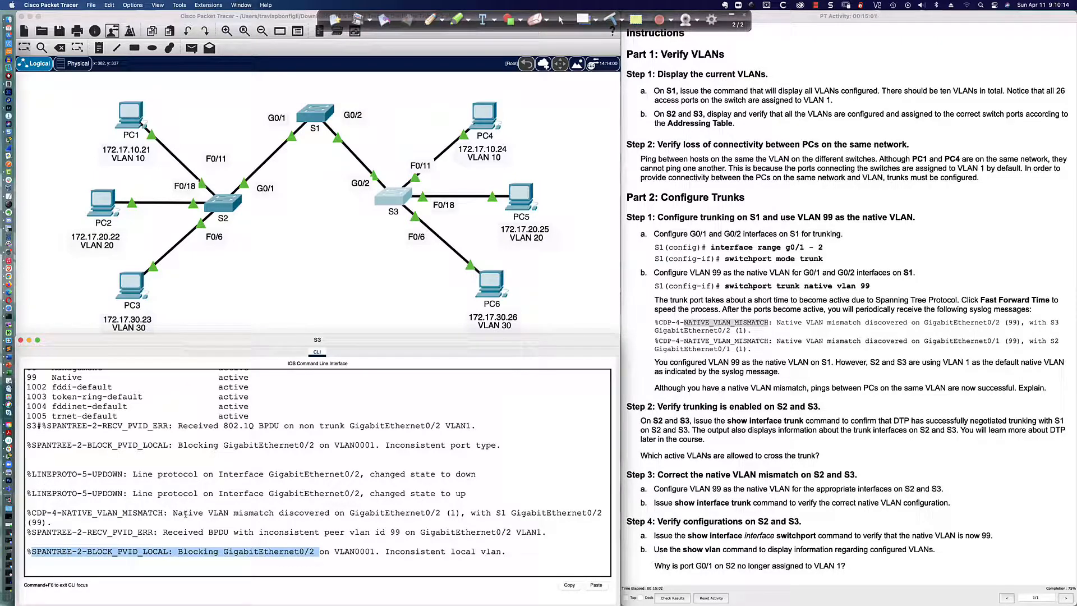
- Examine the CDP-4-NATIVE_VLAN_MISMATCH messages in S2's CLI, comparing the local and S1 native VLANs, and check S1's CLI
{"action": "left_click", "coordinate": [233, 200]}
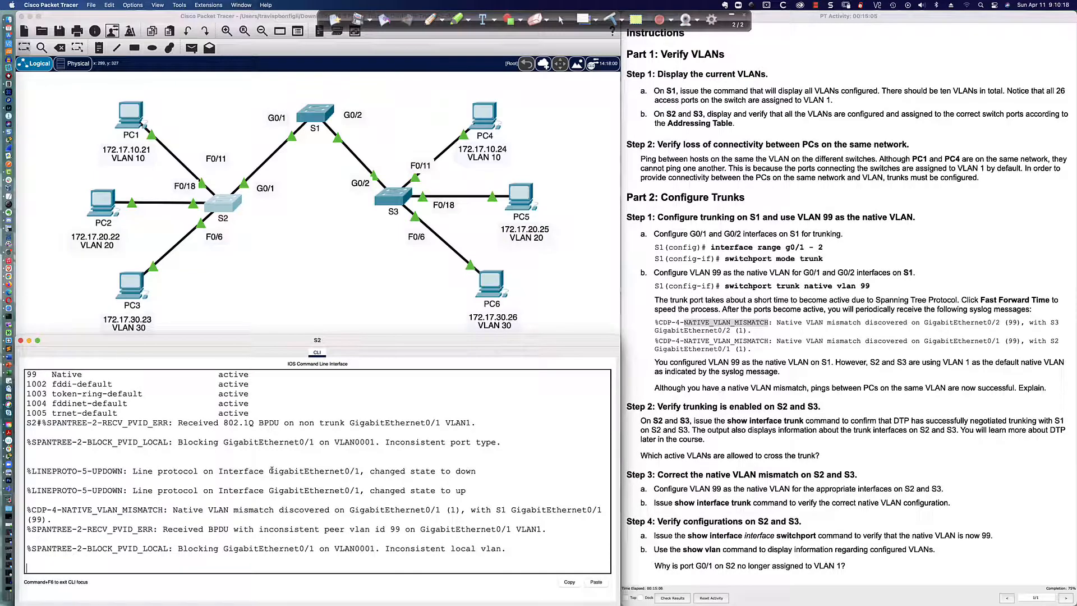
{"action": "left_click_drag", "start_coordinate": [32, 509], "coordinate": [260, 517]}
{"action": "left_click", "coordinate": [381, 508]}
{"action": "left_click_drag", "start_coordinate": [331, 510], "coordinate": [462, 510]}
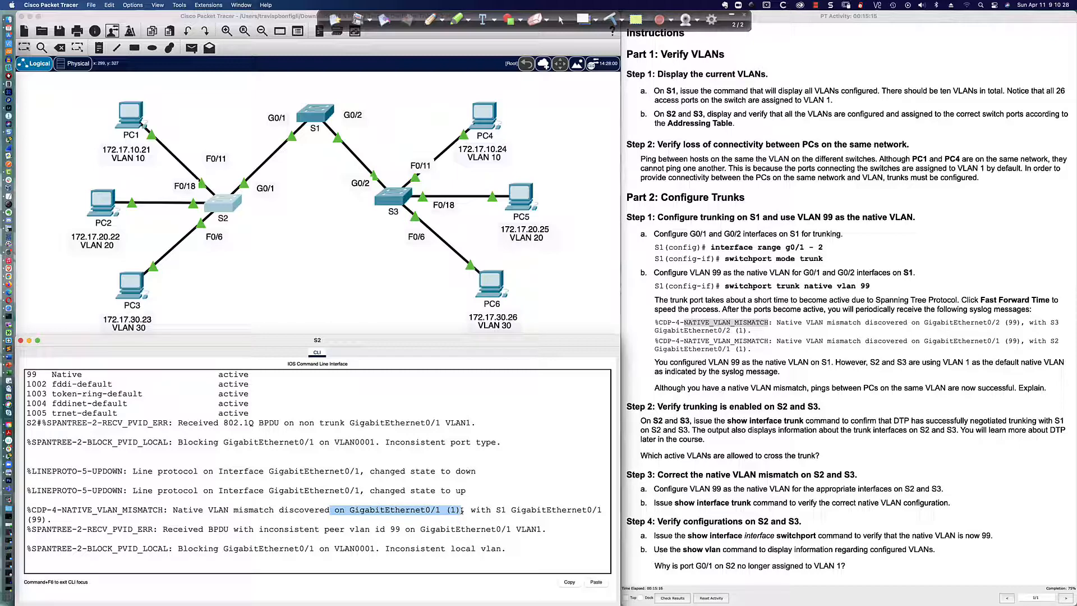
{"action": "left_click", "coordinate": [451, 510]}
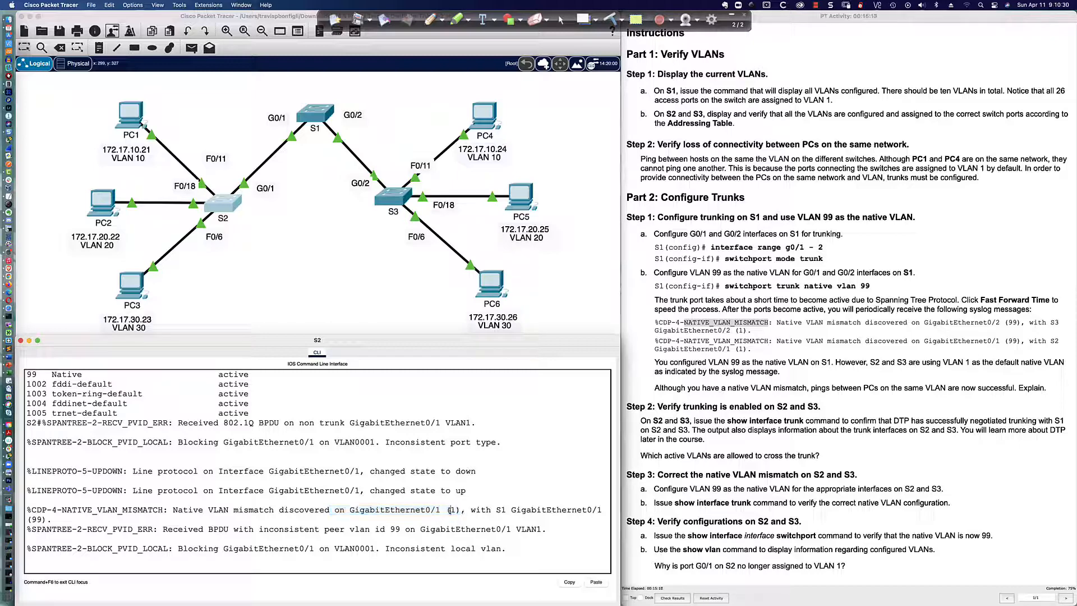
{"action": "double_click", "coordinate": [451, 509]}
{"action": "left_click_drag", "start_coordinate": [471, 509], "coordinate": [601, 518]}
{"action": "left_click_drag", "start_coordinate": [443, 509], "coordinate": [462, 510]}
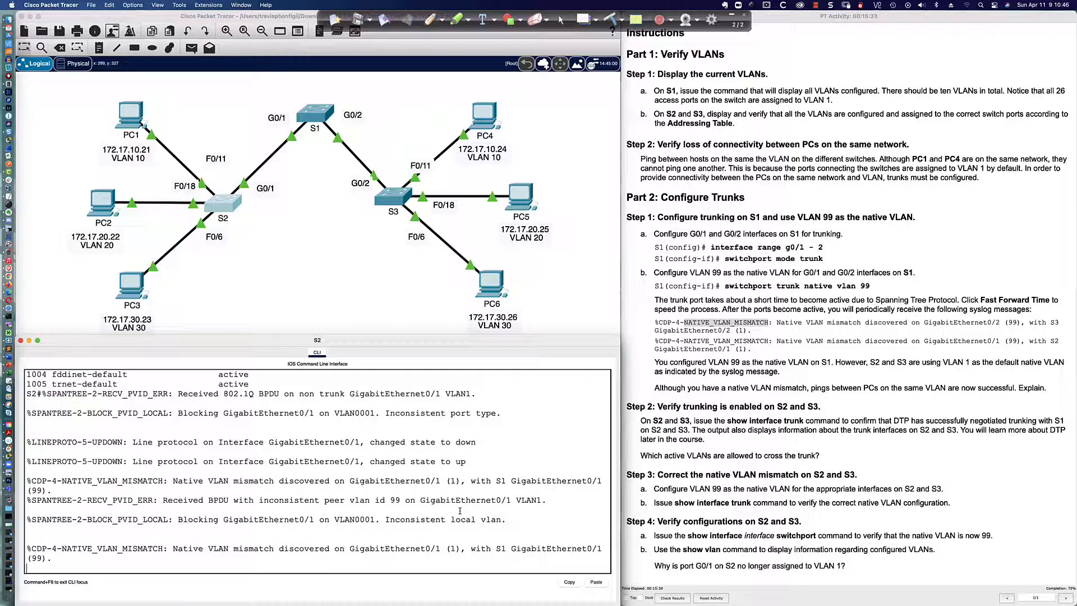
{"action": "left_click_drag", "start_coordinate": [344, 548], "coordinate": [466, 548]}
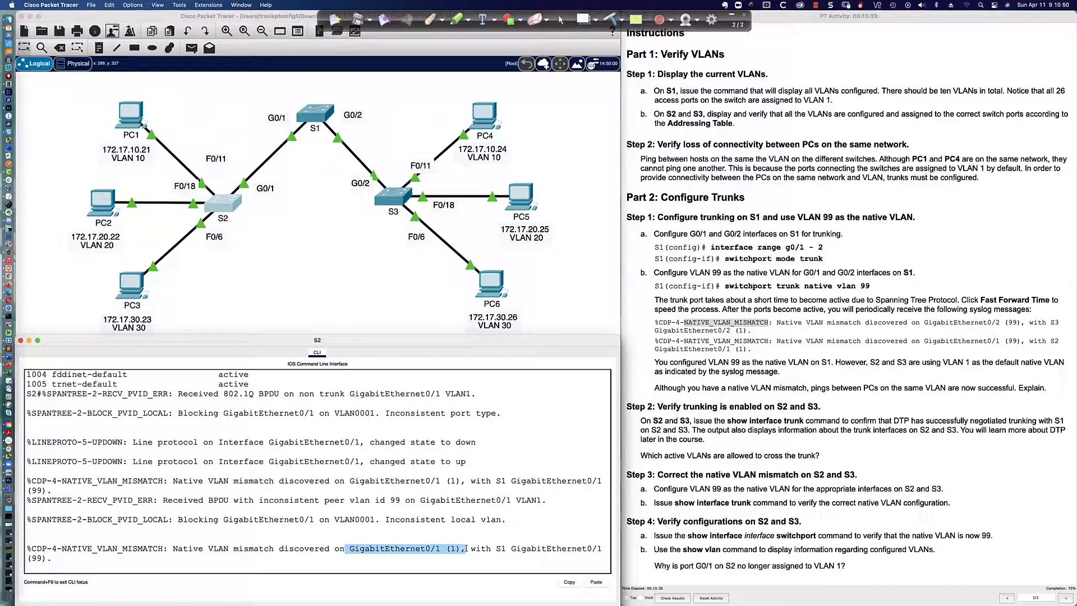
{"action": "left_click_drag", "start_coordinate": [465, 548], "coordinate": [489, 561]}
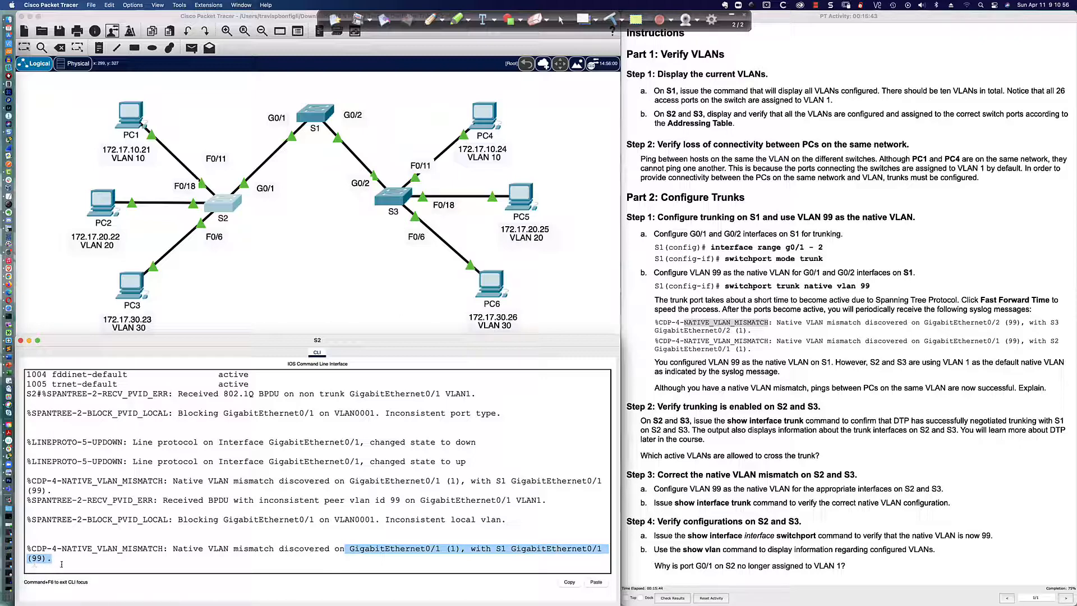
{"action": "left_click", "coordinate": [316, 551]}
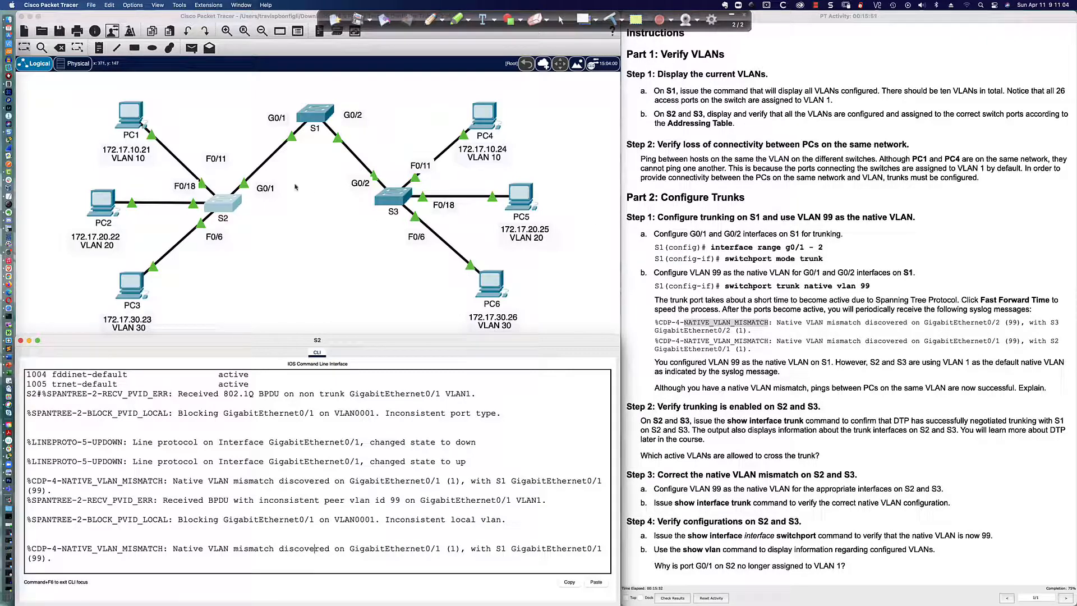
{"action": "left_click", "coordinate": [310, 116]}
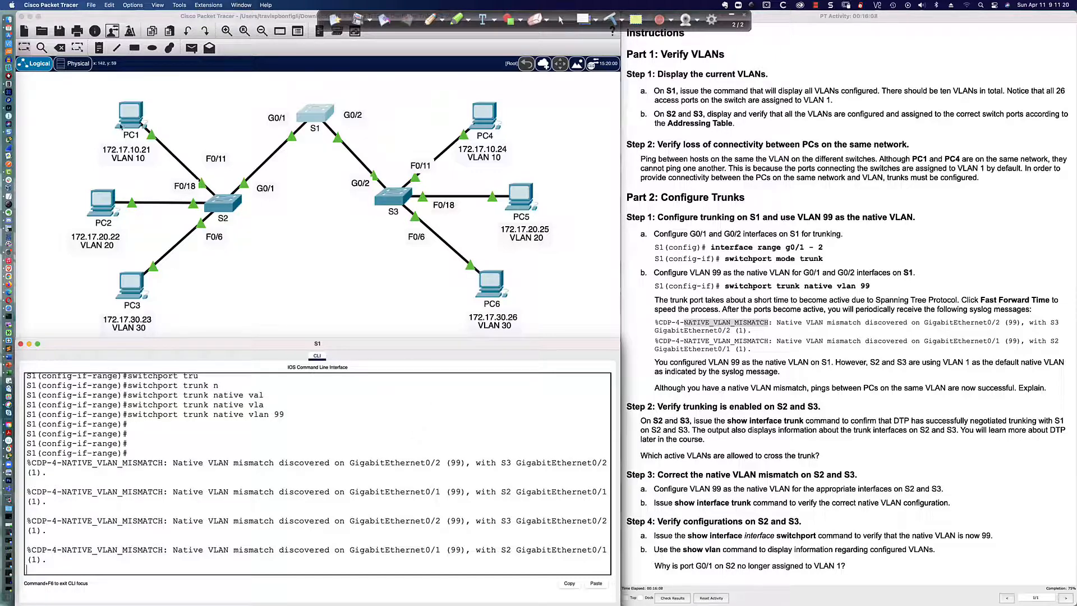
- Repeat the ping to 172.17.10.24 from PC1's Command Prompt, and return to the topology
{"action": "left_click", "coordinate": [130, 113]}
{"action": "key", "text": "Up"}
{"action": "key", "text": "Return"}
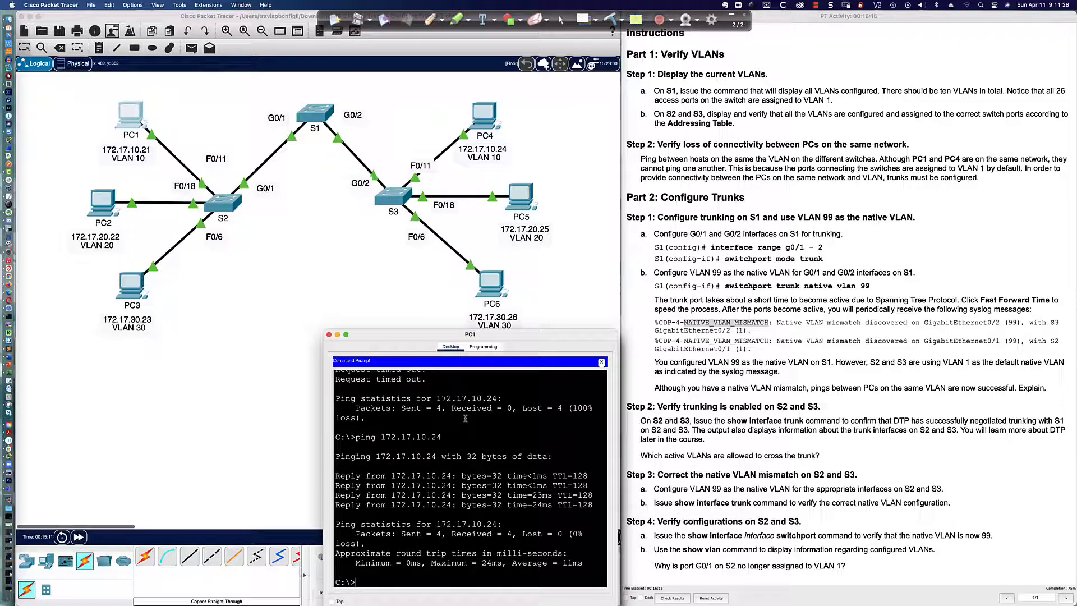
{"action": "left_click", "coordinate": [312, 299]}
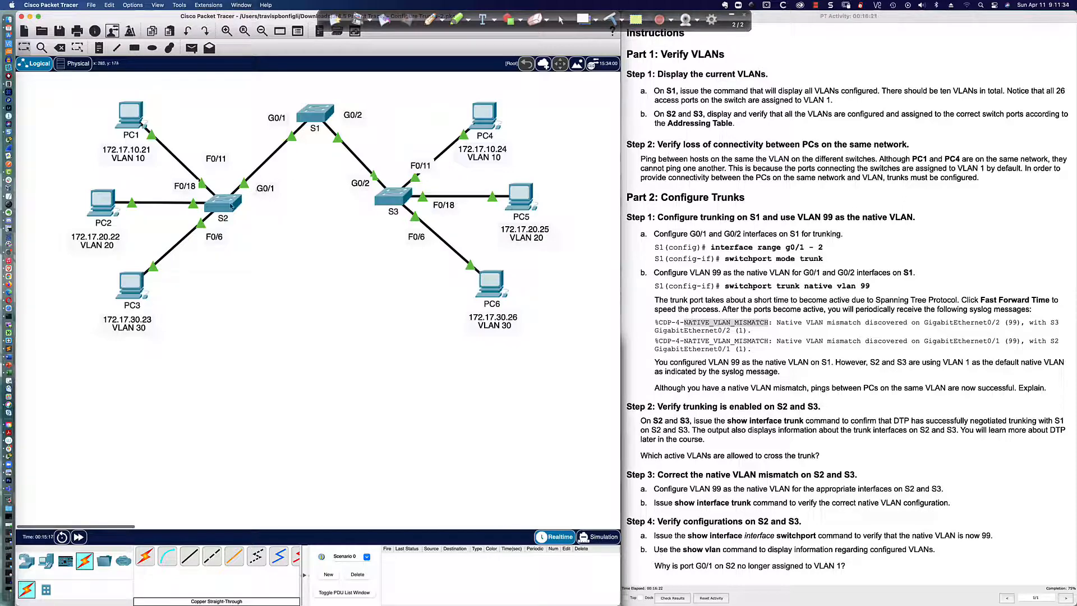
- Read the Part 2 Step 1 explanation of the native VLANs used on S1, S2 and S3
{"action": "mouse_move", "coordinate": [232, 206]}
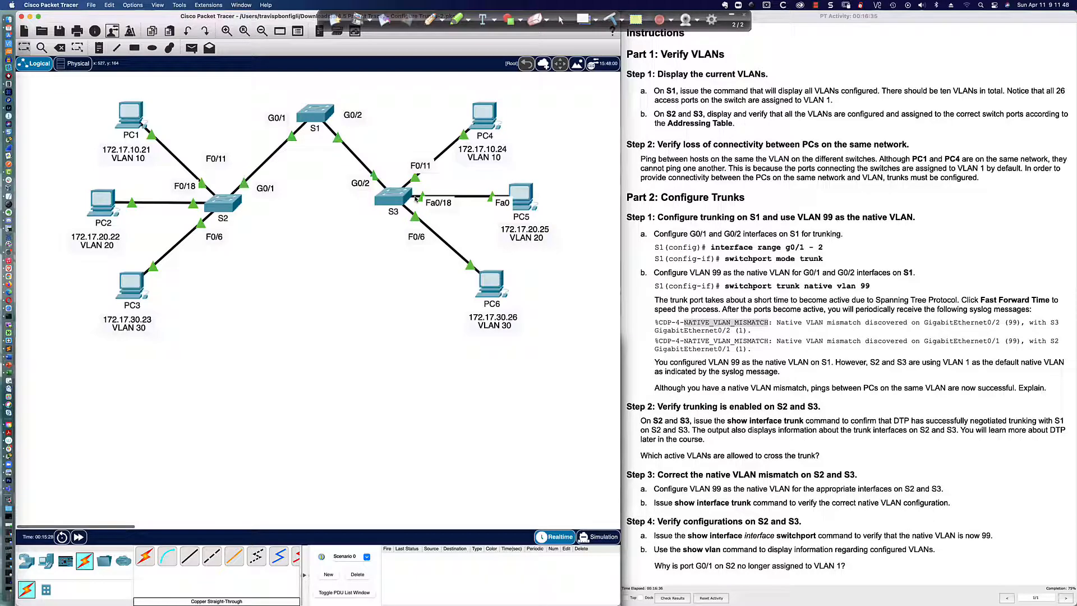
{"action": "left_click", "coordinate": [671, 362]}
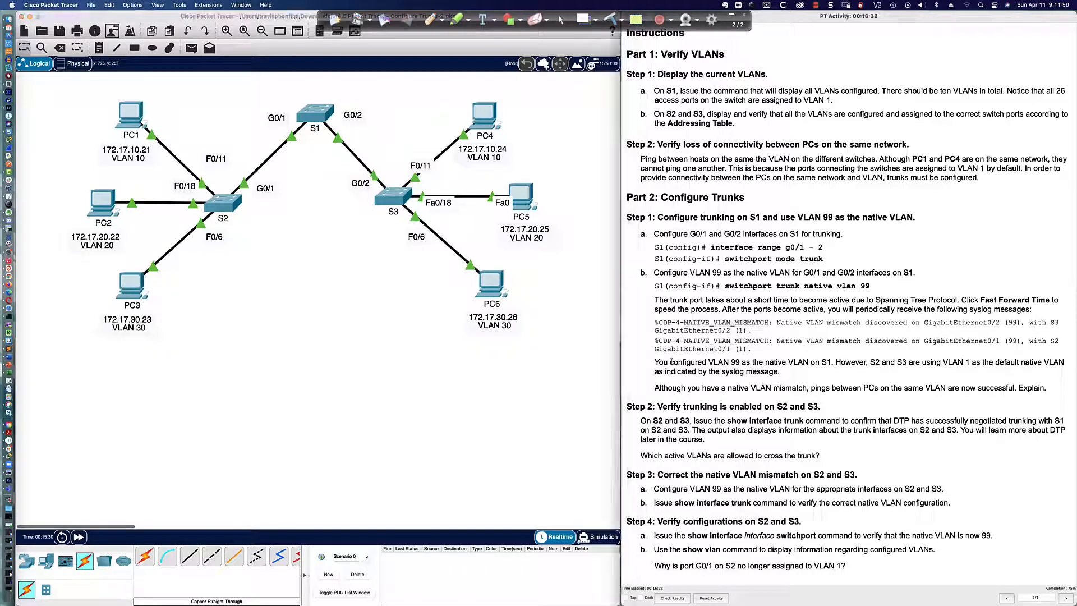
{"action": "left_click_drag", "start_coordinate": [671, 362], "coordinate": [893, 371]}
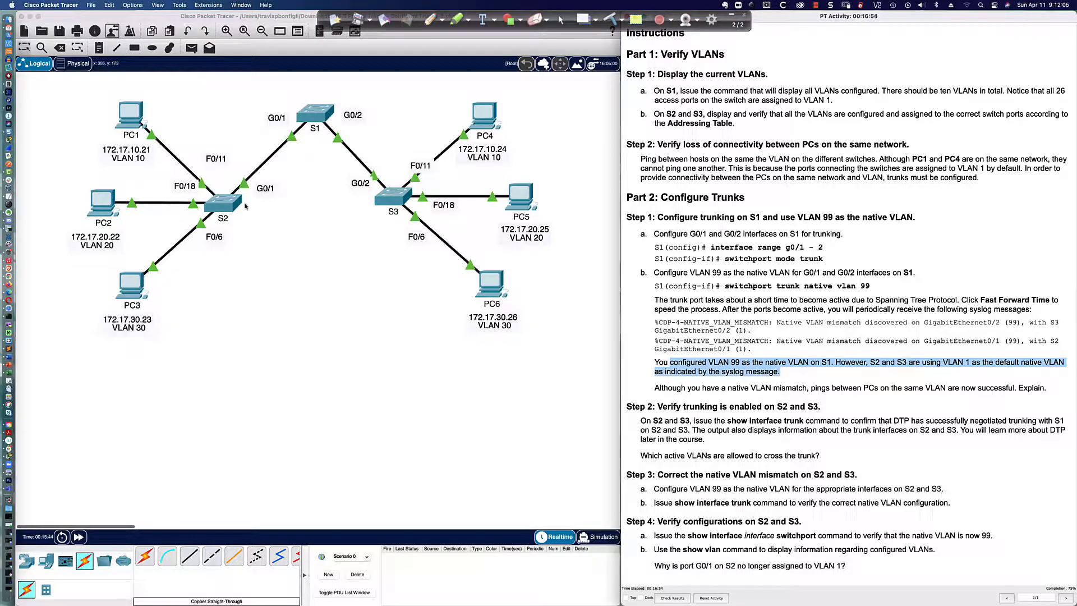
- Display the spanning-tree information on S1 from interface-range configuration mode with do sh span
{"action": "left_click", "coordinate": [315, 113]}
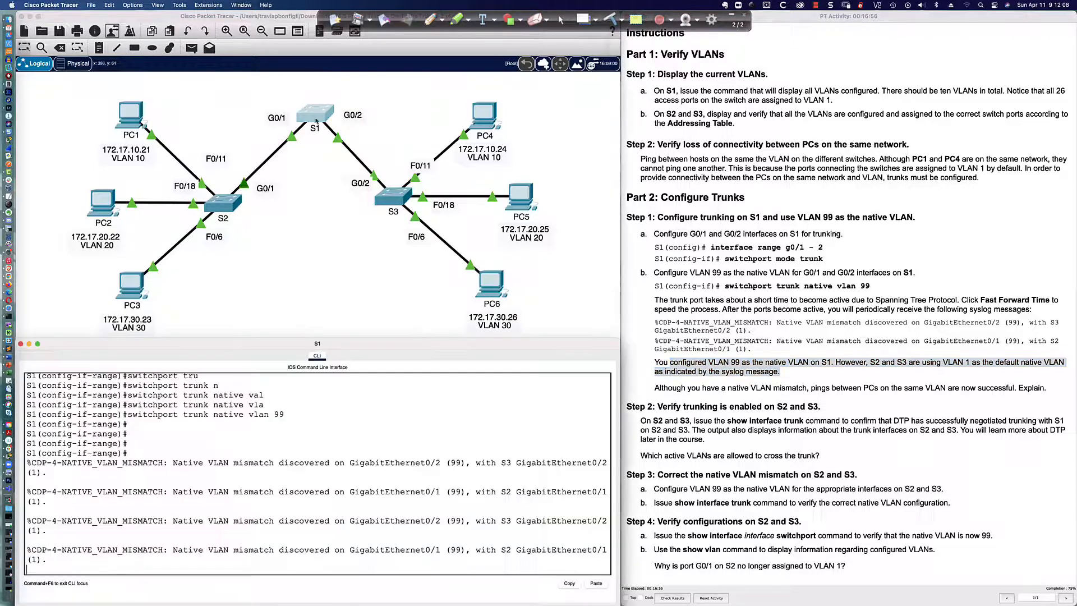
{"action": "key", "text": "Return"}
{"action": "key", "text": "Return"}
{"action": "key", "text": "Return"}
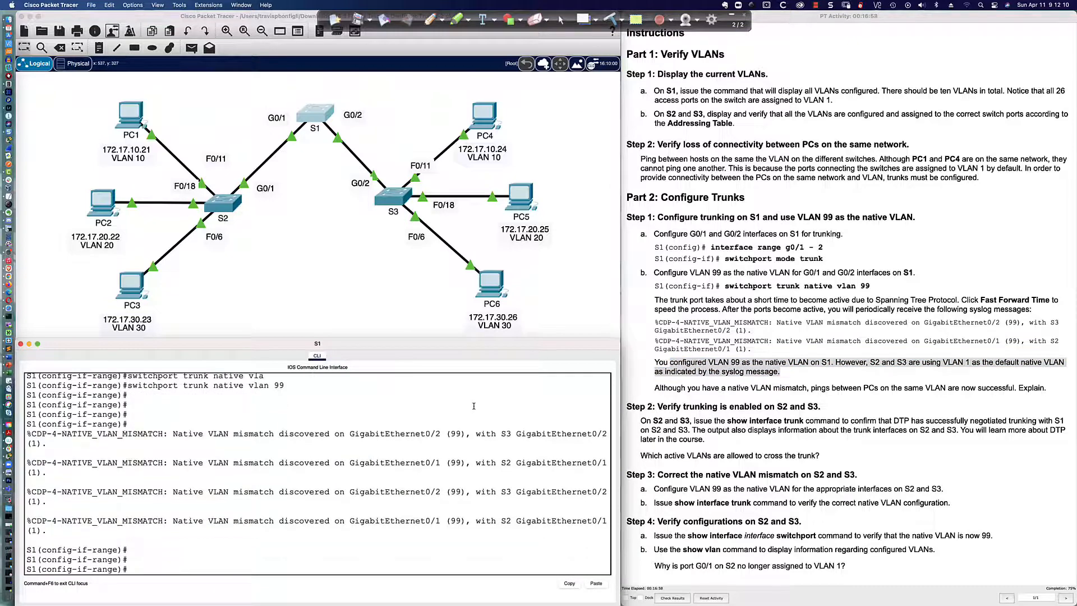
{"action": "type", "text": "do sh span"}
{"action": "key", "text": "Return"}
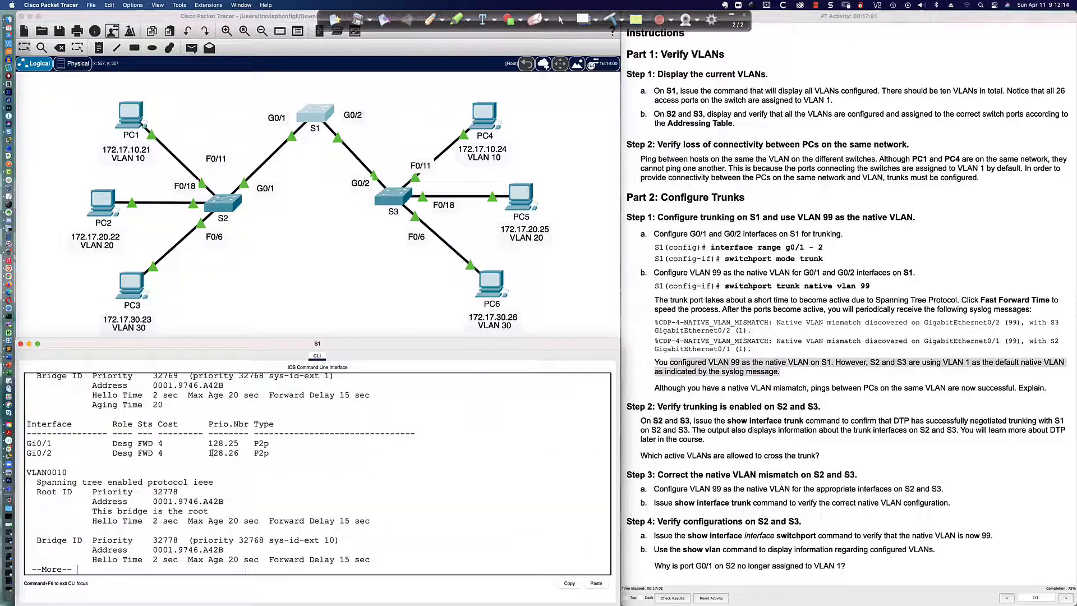
- Review the Gi0/1 and Gi0/2 spanning-tree entries for VLANs 1, 10 and 20 in S1's output
{"action": "scroll", "coordinate": [82, 464], "scroll_direction": "down", "scroll_amount": 1}
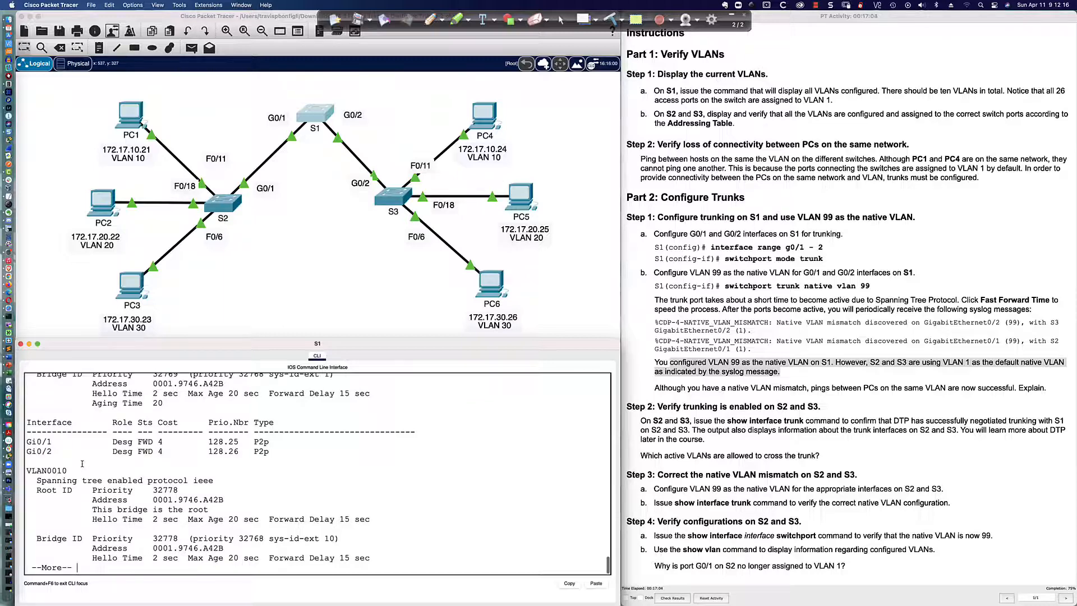
{"action": "key", "text": "space"}
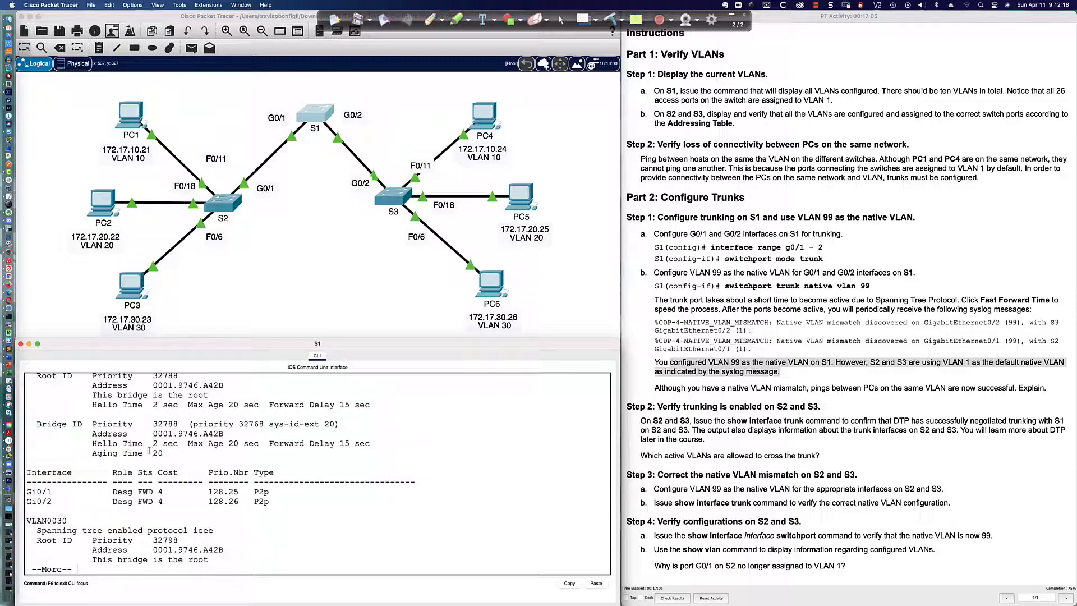
{"action": "scroll", "coordinate": [149, 450], "scroll_direction": "up", "scroll_amount": 2}
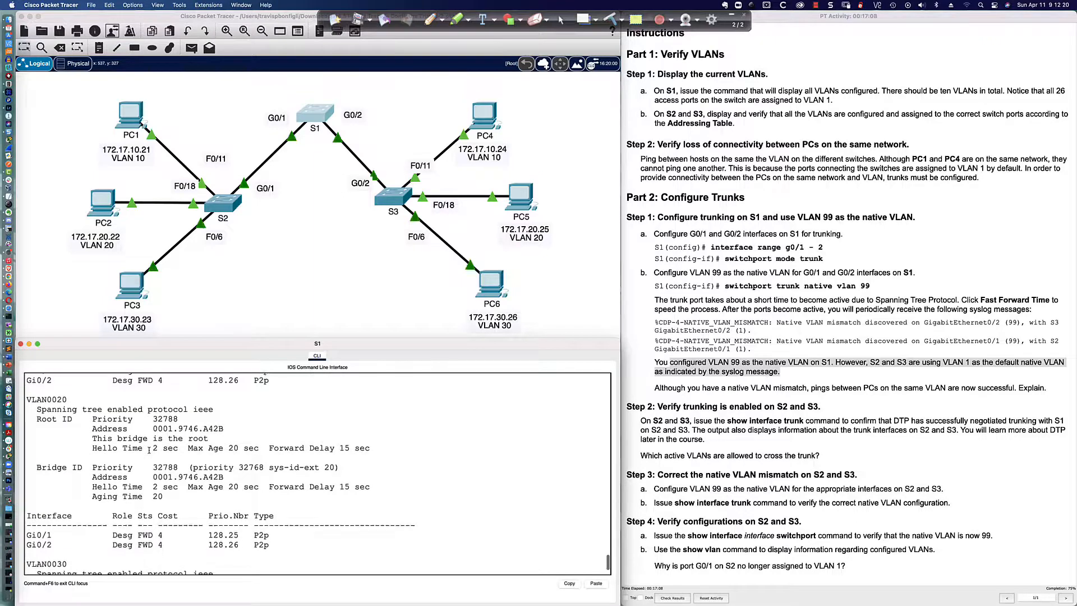
{"action": "scroll", "coordinate": [148, 451], "scroll_direction": "up", "scroll_amount": 9}
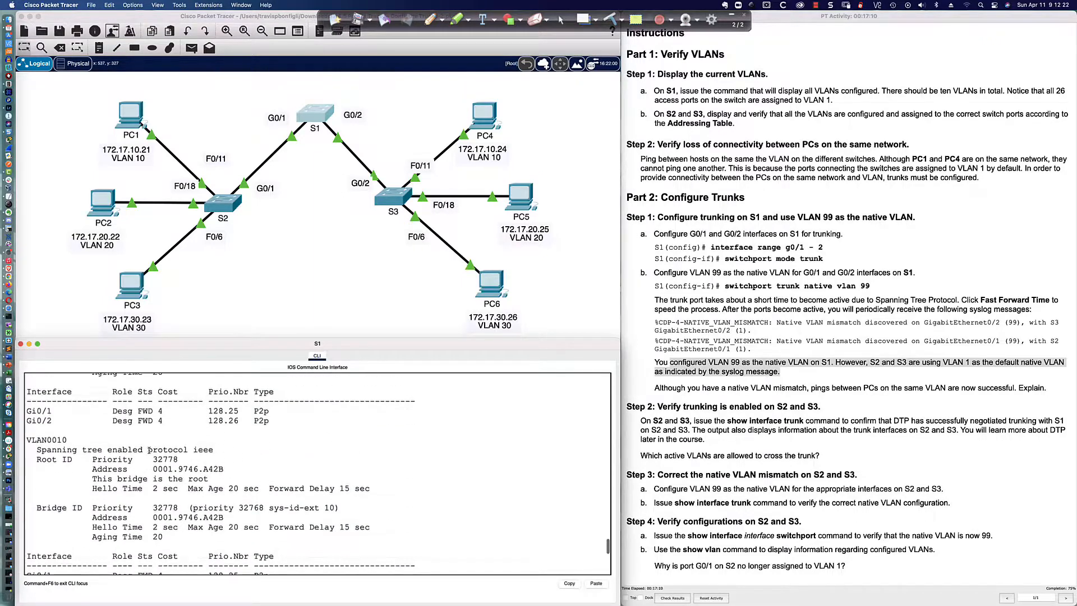
{"action": "scroll", "coordinate": [149, 450], "scroll_direction": "up", "scroll_amount": 6}
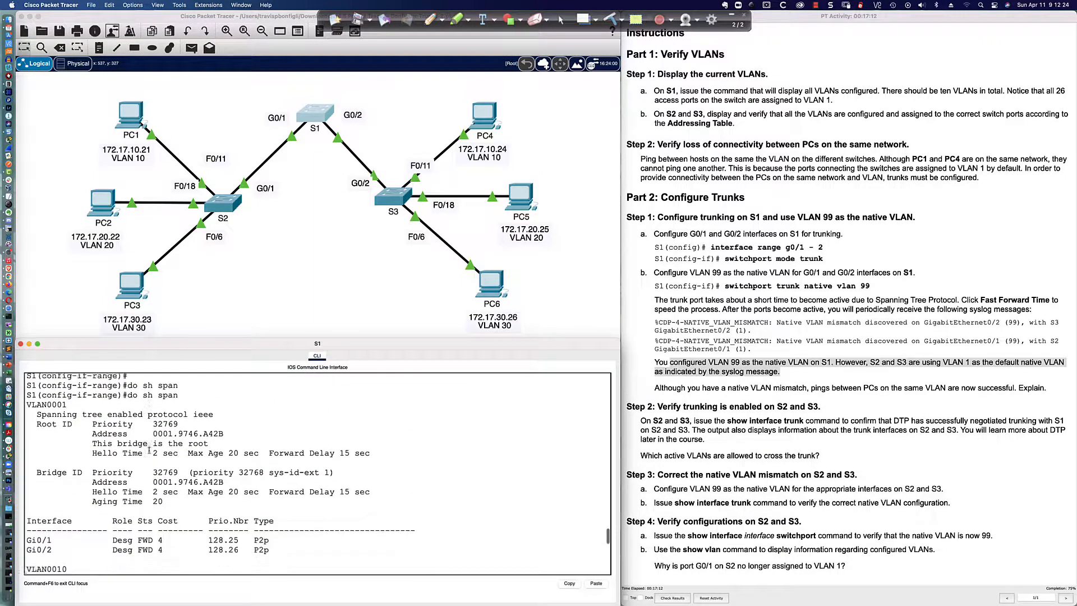
{"action": "scroll", "coordinate": [148, 450], "scroll_direction": "down", "scroll_amount": 1}
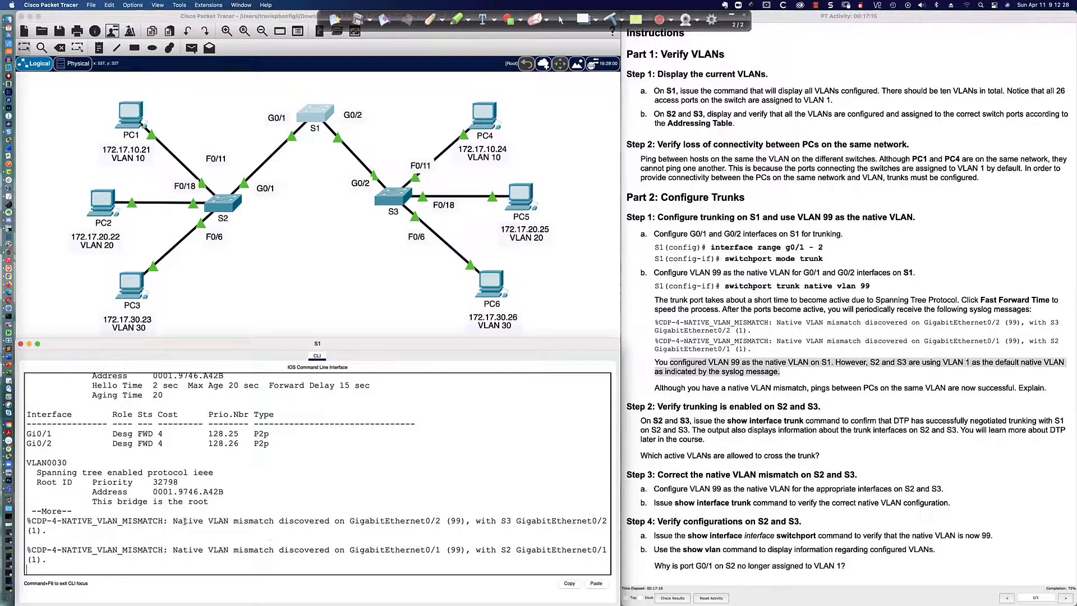
{"action": "scroll", "coordinate": [184, 520], "scroll_direction": "up", "scroll_amount": 6}
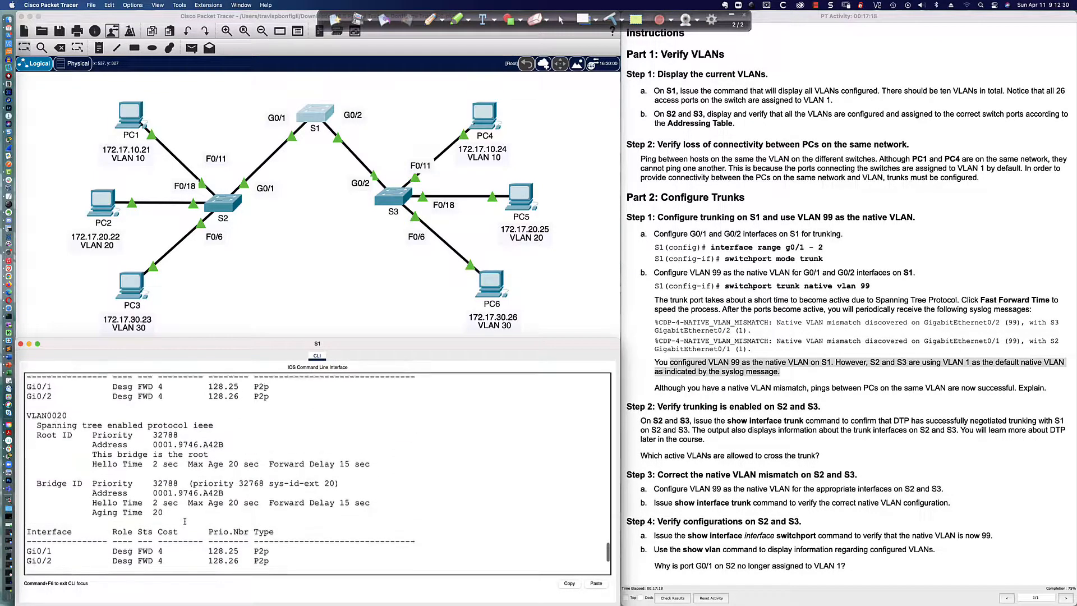
{"action": "scroll", "coordinate": [185, 520], "scroll_direction": "up", "scroll_amount": 4}
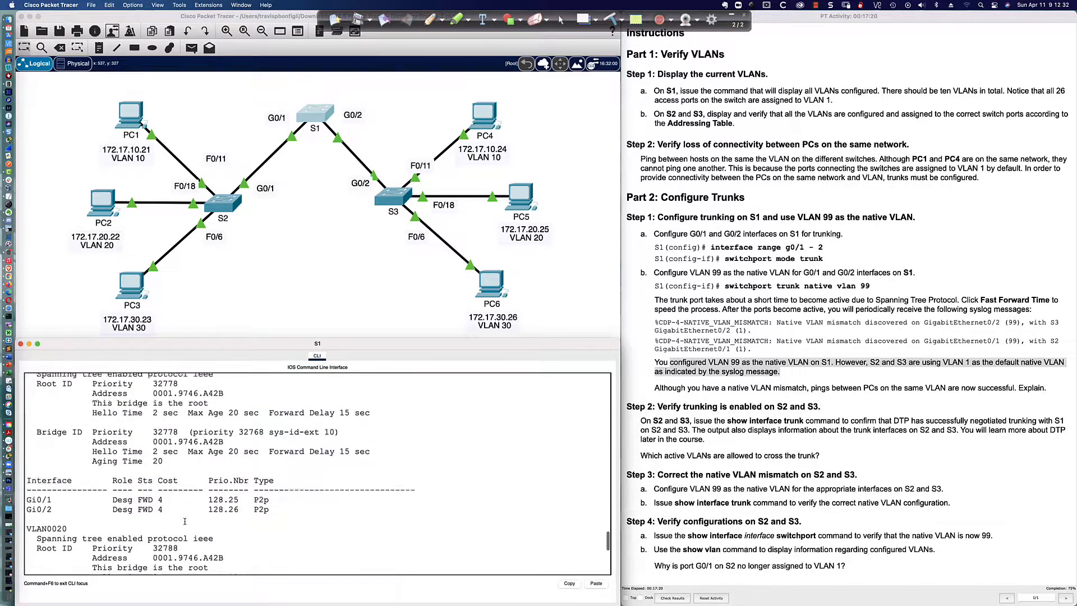
{"action": "scroll", "coordinate": [185, 520], "scroll_direction": "up", "scroll_amount": 5}
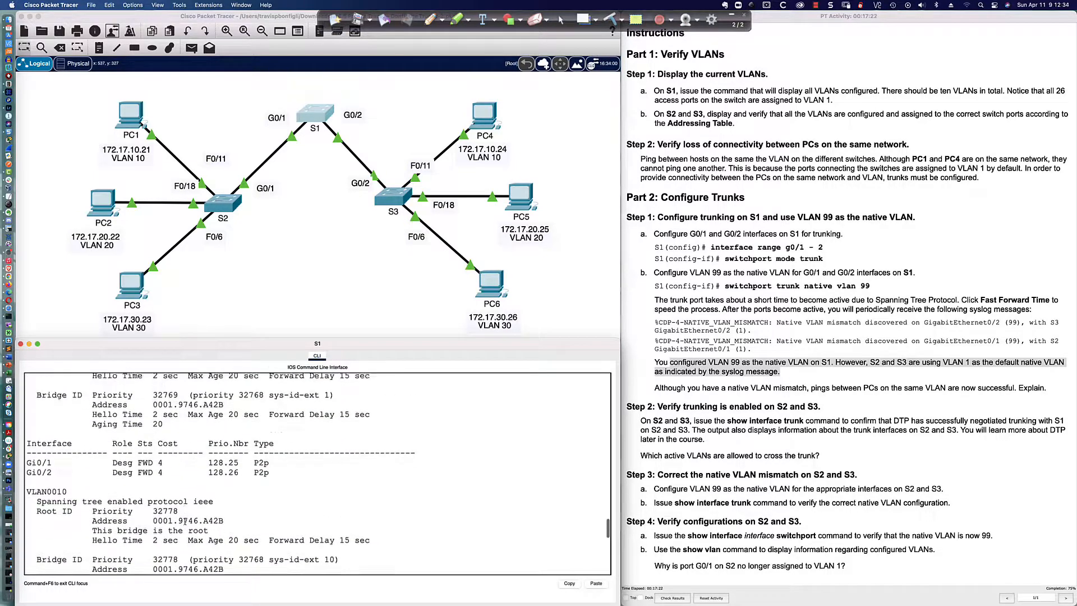
{"action": "scroll", "coordinate": [184, 521], "scroll_direction": "up", "scroll_amount": 1}
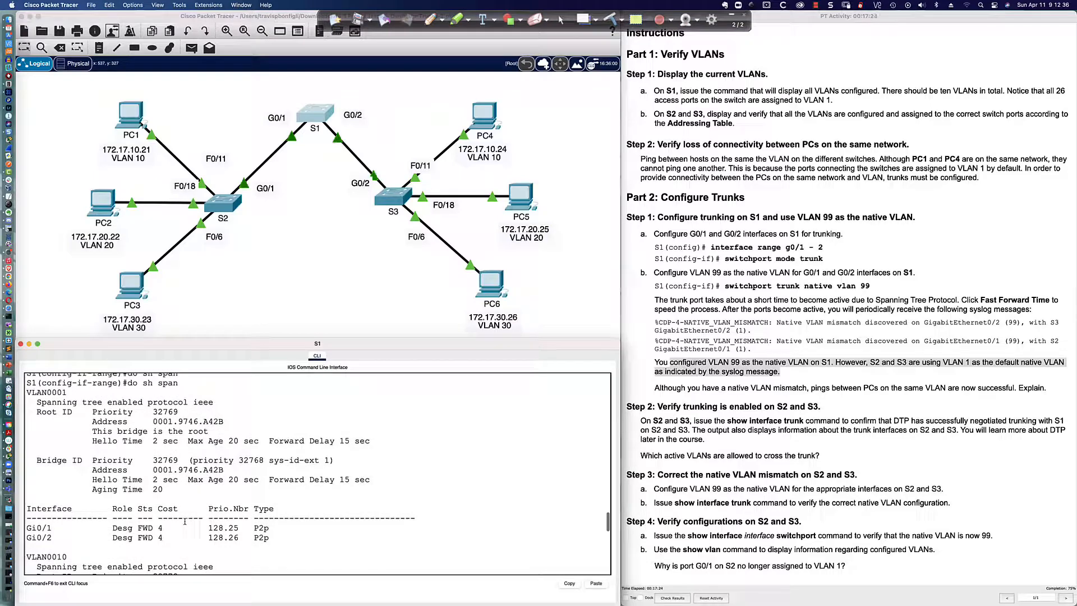
{"action": "scroll", "coordinate": [184, 521], "scroll_direction": "down", "scroll_amount": 1}
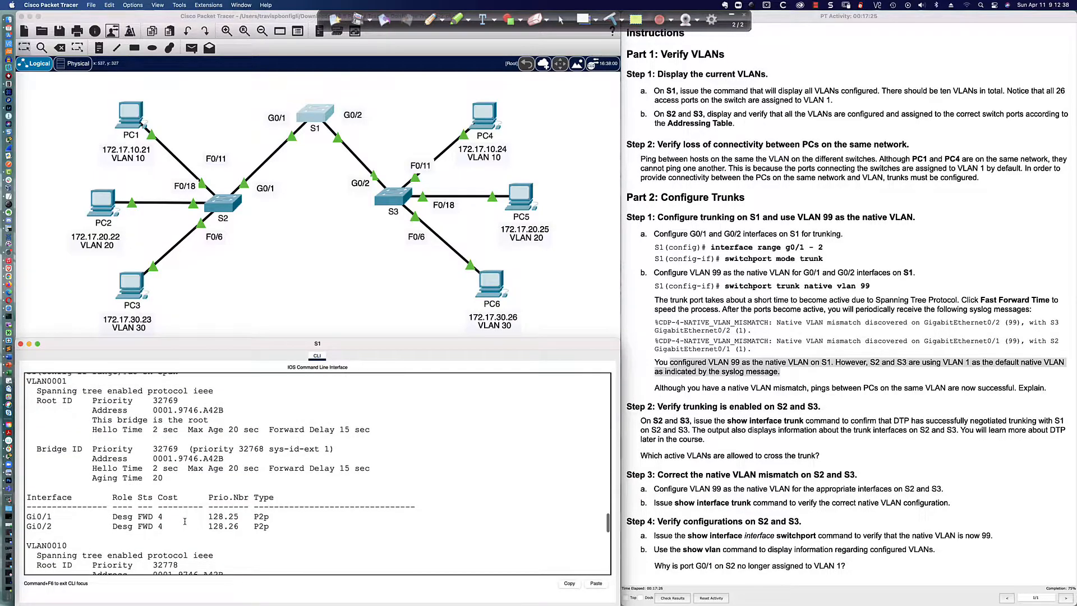
{"action": "scroll", "coordinate": [184, 521], "scroll_direction": "down", "scroll_amount": 15}
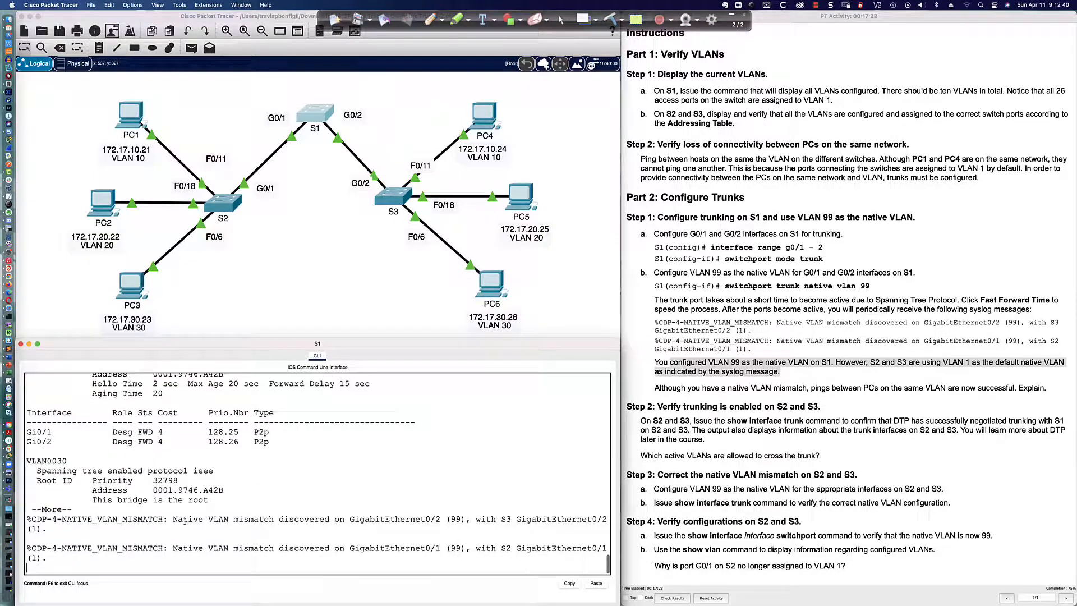
- Page through the rest of S1's spanning-tree output and check the VLAN0099 entry
{"action": "key", "text": "space"}
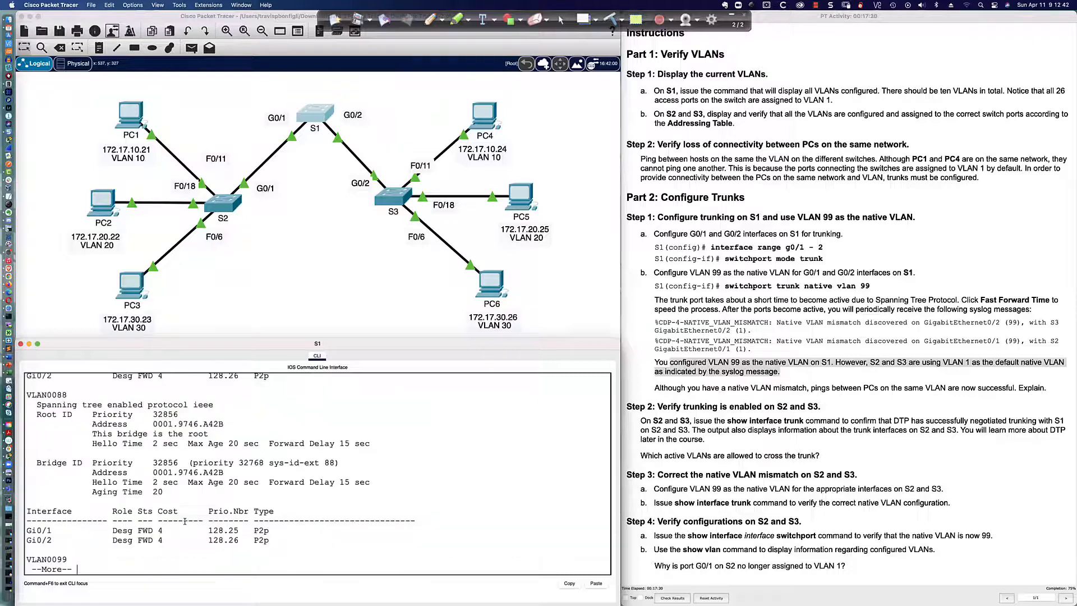
{"action": "key", "text": "space"}
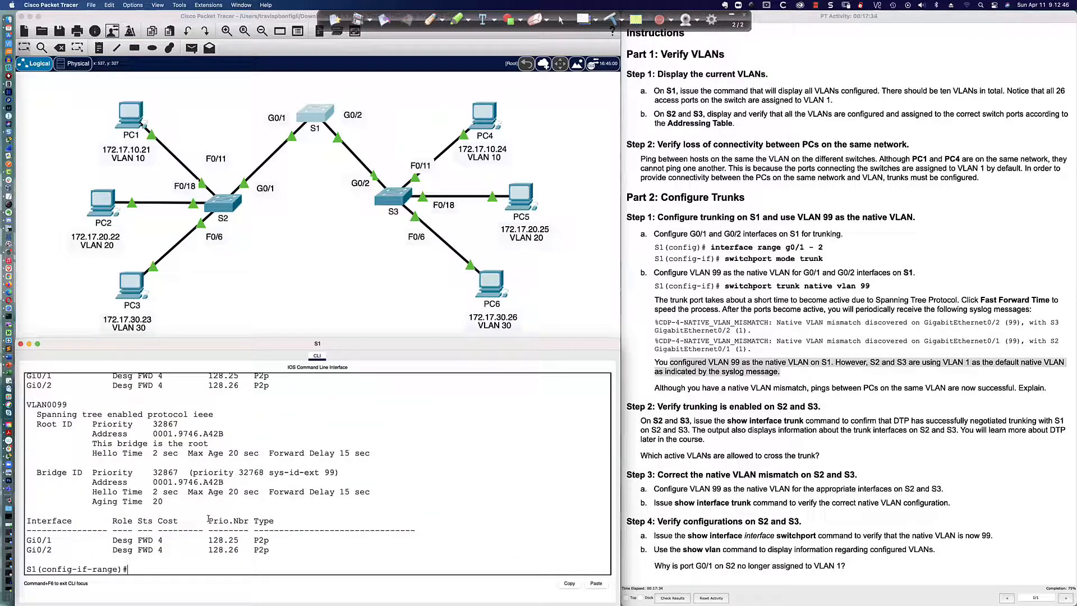
{"action": "scroll", "coordinate": [208, 518], "scroll_direction": "up", "scroll_amount": 2}
{"action": "scroll", "coordinate": [208, 519], "scroll_direction": "down", "scroll_amount": 3}
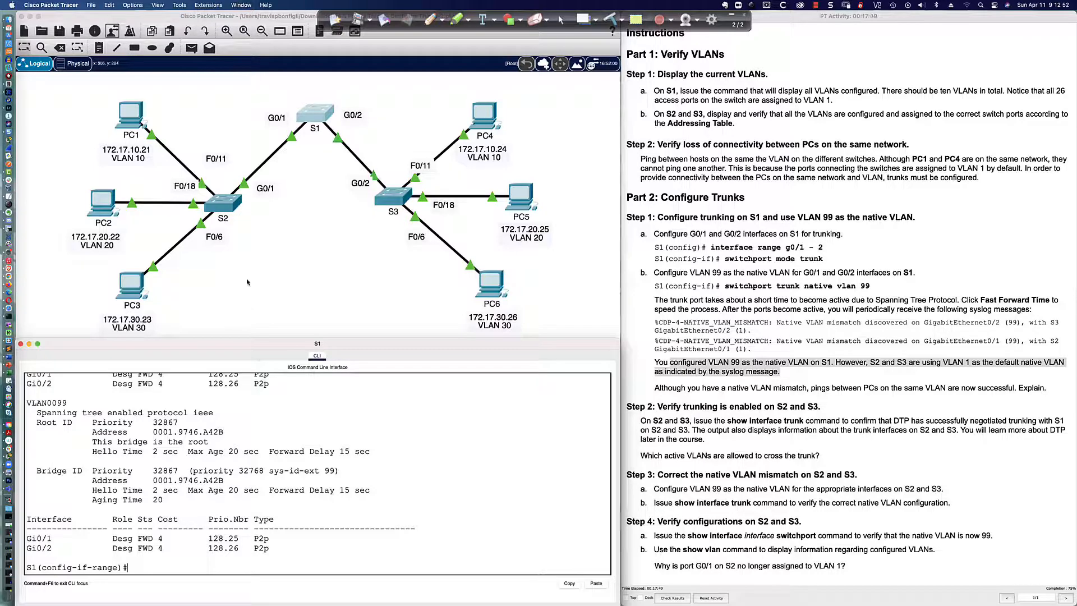
- Exit configuration mode on S1 with end and save the running configuration with wri mem
{"action": "type", "text": "end"}
{"action": "key", "text": "Return"}
{"action": "key", "text": "Return"}
{"action": "key", "text": "Return"}
{"action": "type", "text": "wri mem"}
{"action": "key", "text": "Return"}
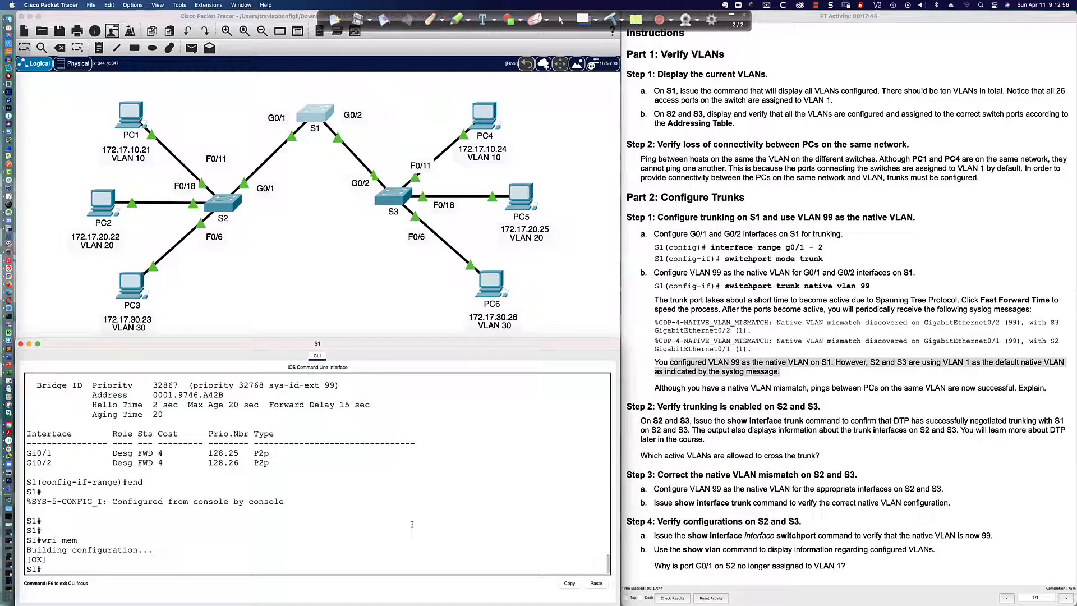
- Display S1's trunk information with sh int trunk and review the encapsulation, native VLAN and spanning-tree forwarding VLANs
{"action": "type", "text": "sh int trunk"}
{"action": "key", "text": "Return"}
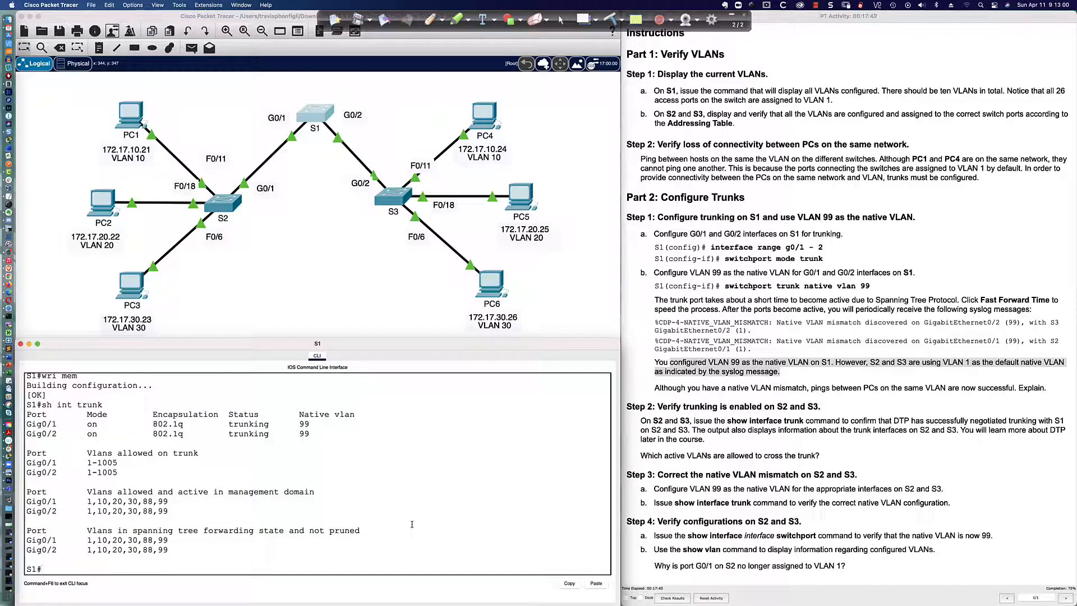
{"action": "double_click", "coordinate": [94, 424]}
{"action": "left_click_drag", "start_coordinate": [154, 425], "coordinate": [184, 426]}
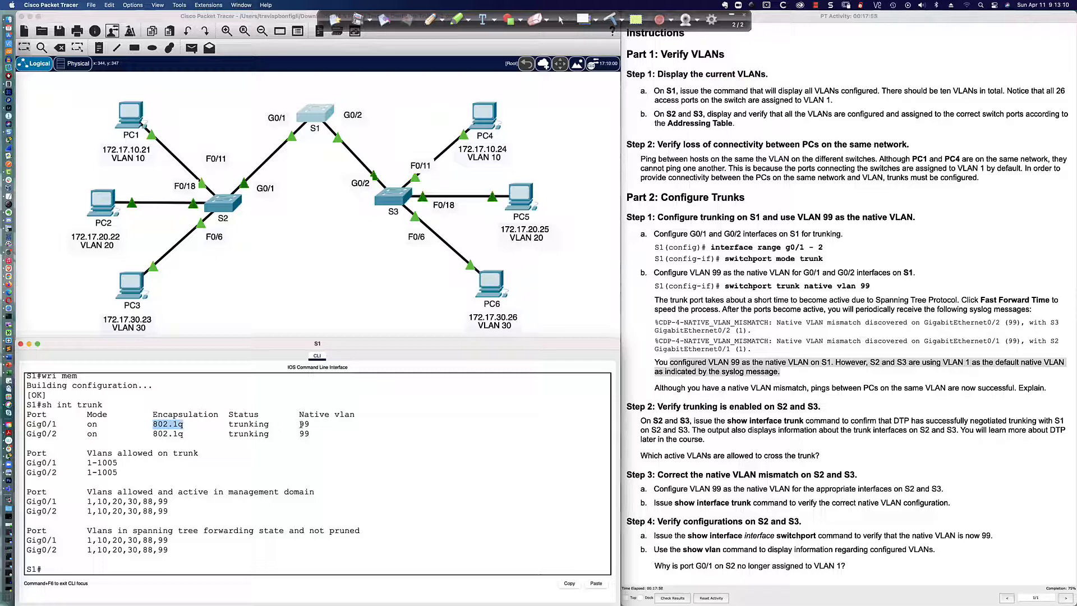
{"action": "left_click_drag", "start_coordinate": [298, 424], "coordinate": [310, 425]}
{"action": "left_click", "coordinate": [347, 442]}
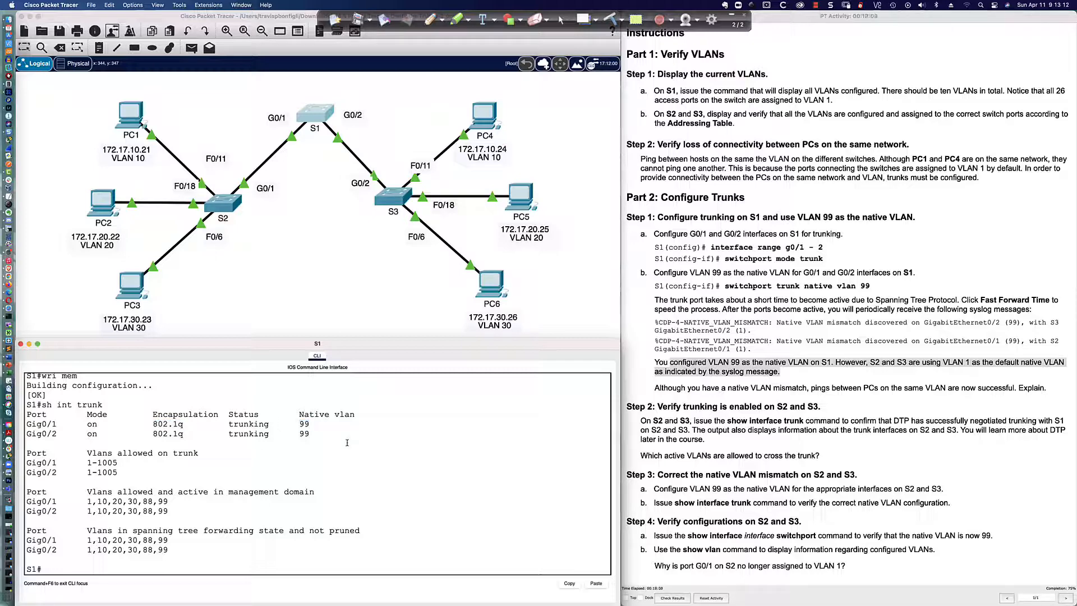
{"action": "left_click_drag", "start_coordinate": [86, 541], "coordinate": [170, 541]}
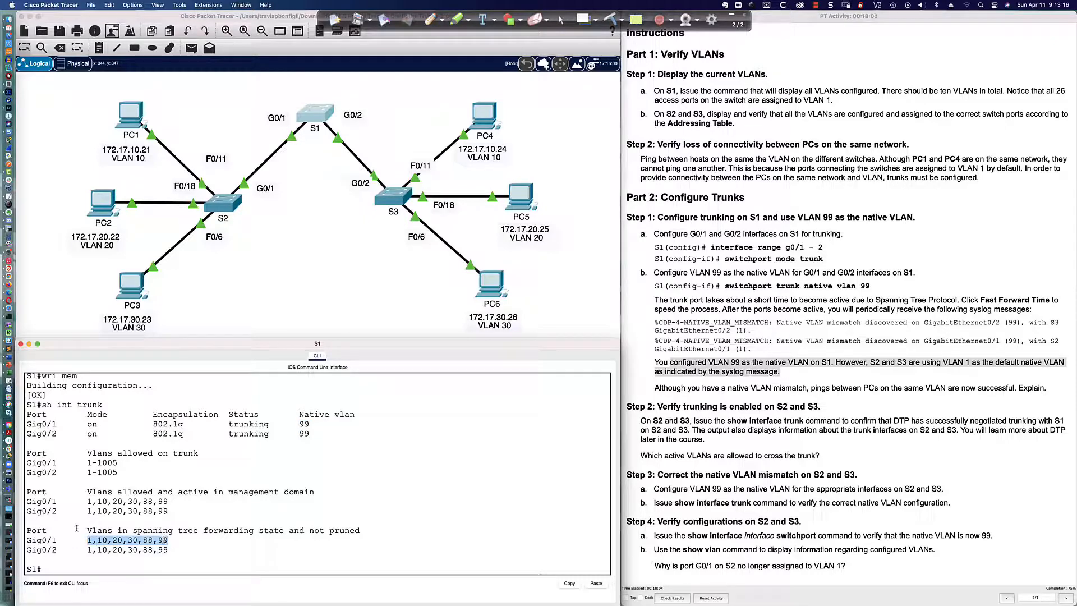
{"action": "left_click_drag", "start_coordinate": [27, 530], "coordinate": [173, 551]}
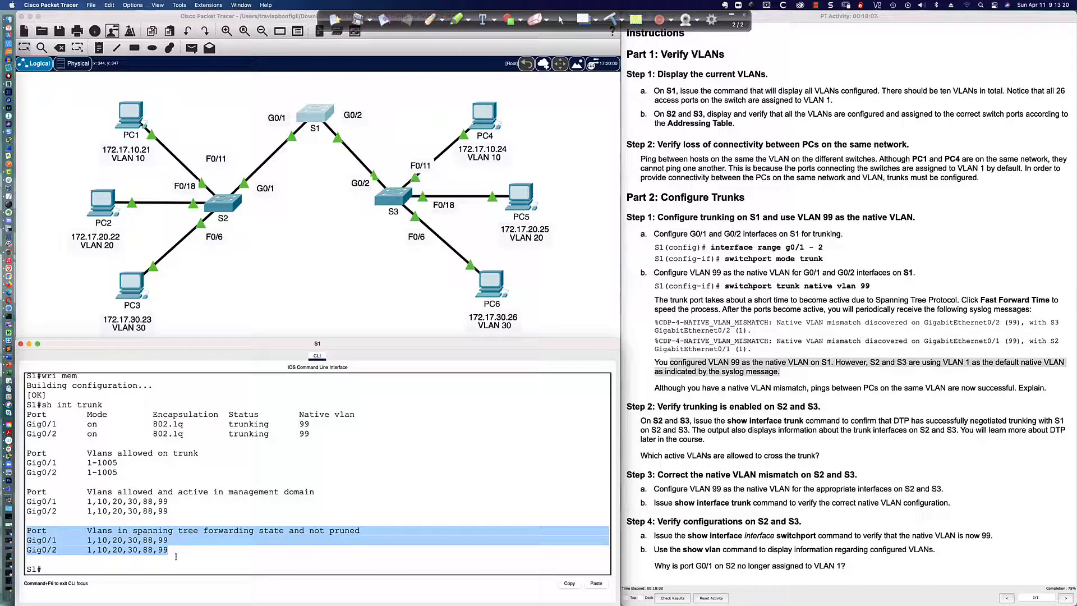
{"action": "left_click", "coordinate": [179, 558]}
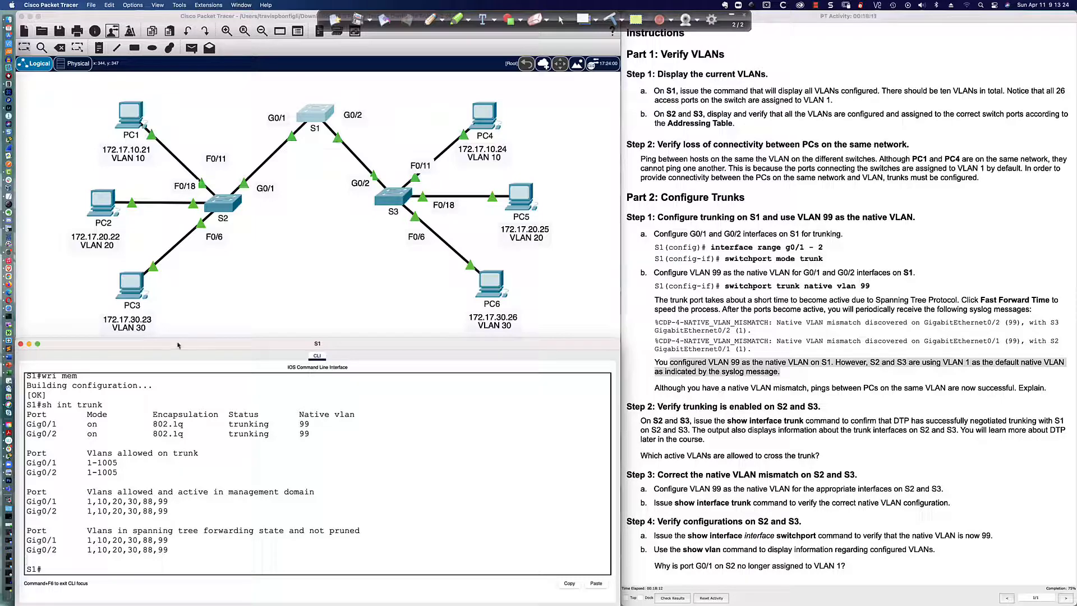
- Open the CLI of switch S2 and enter privileged EXEC mode with enable
{"action": "left_click", "coordinate": [224, 204]}
{"action": "left_click", "coordinate": [357, 425]}
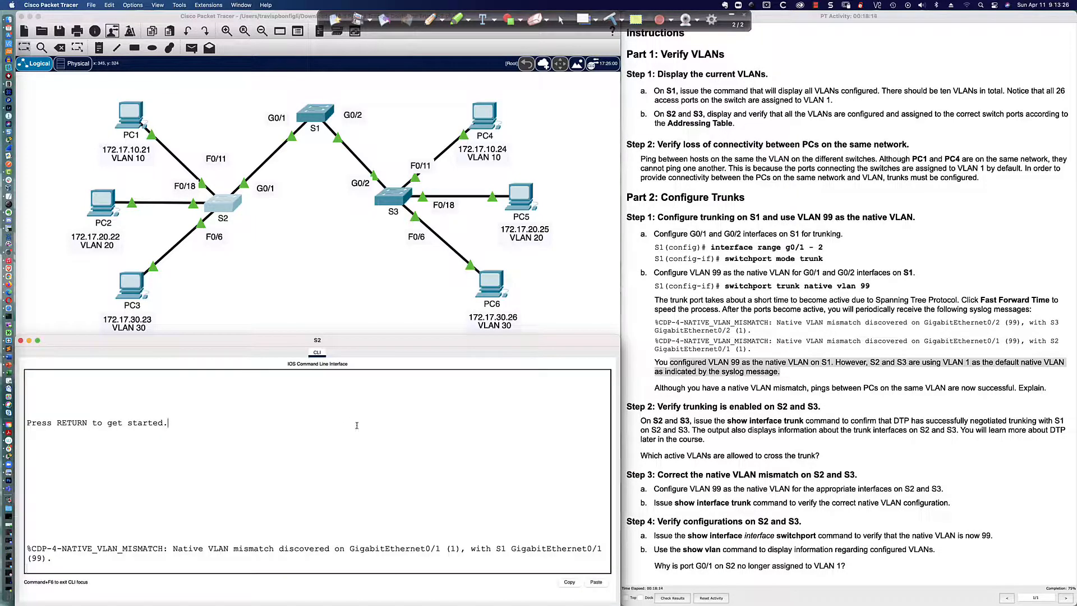
{"action": "key", "text": "Return"}
{"action": "key", "text": "Return"}
{"action": "key", "text": "Return"}
{"action": "type", "text": "en"}
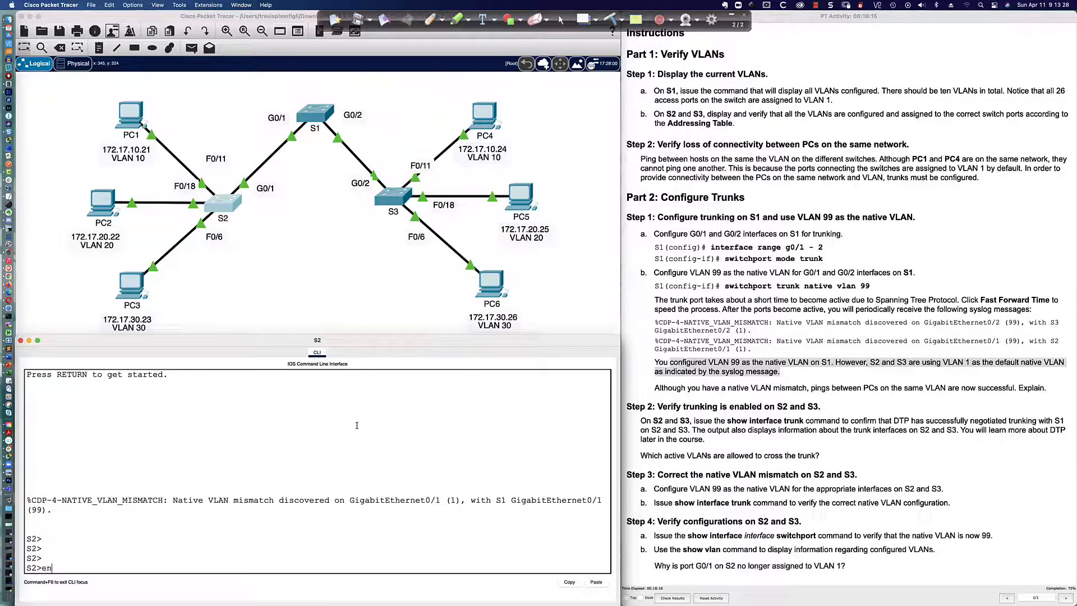
{"action": "key", "text": "Tab"}
{"action": "key", "text": "Return"}
- Enter global configuration mode on S2 with conf t and select interface gi0/1
{"action": "type", "text": "int"}
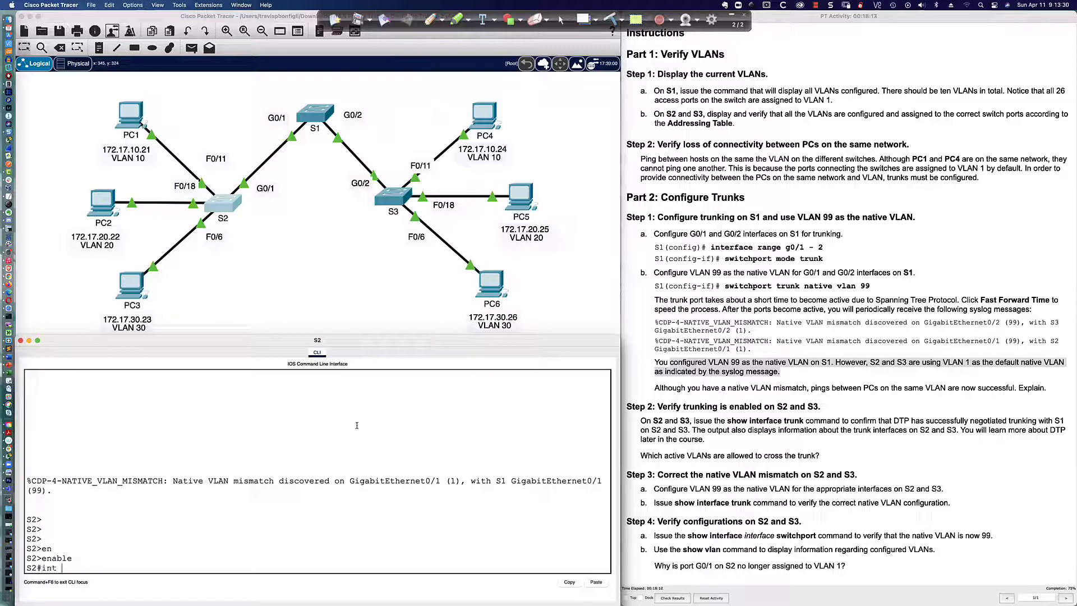
{"action": "key", "text": "BackSpace"}
{"action": "key", "text": "BackSpace"}
{"action": "key", "text": "BackSpace"}
{"action": "key", "text": "BackSpace"}
{"action": "type", "text": "conf t"}
{"action": "key", "text": "Return"}
{"action": "type", "text": "int gi0/1"}
{"action": "key", "text": "Return"}
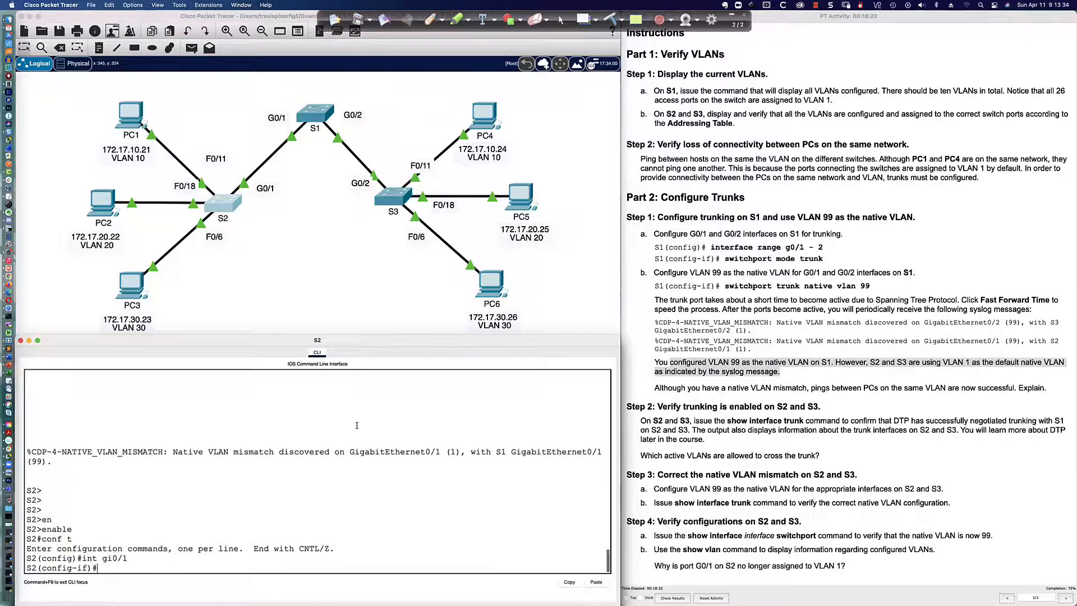
- Set S2's gi0/1 interface to trunk mode with switchport mode trunk
{"action": "type", "text": "swi"}
{"action": "key", "text": "Tab"}
{"action": "type", "text": "mode"}
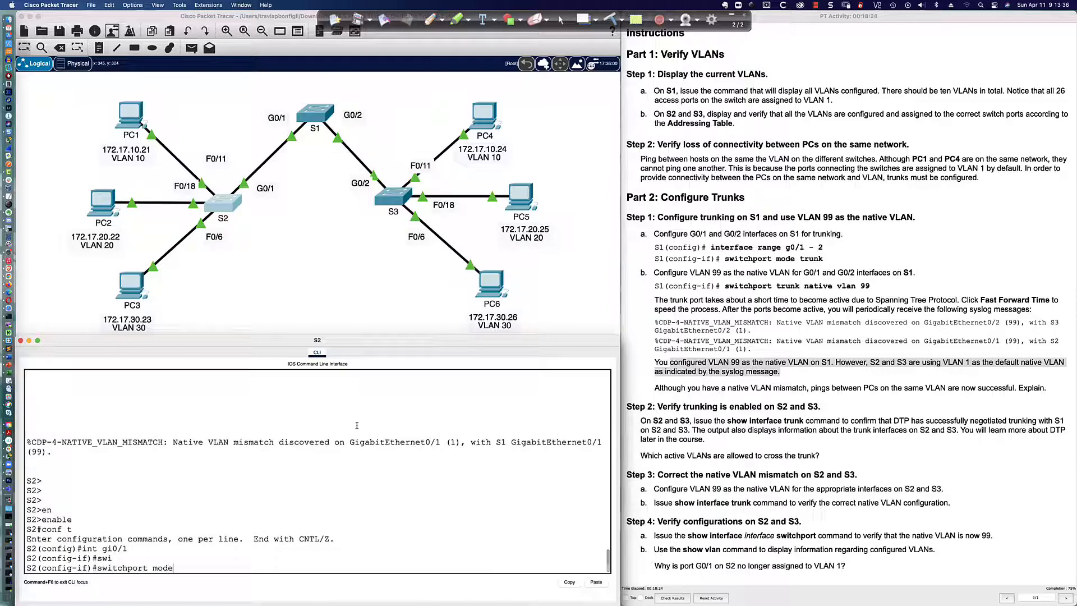
{"action": "type", "text": " trunk"}
{"action": "key", "text": "Tab"}
{"action": "key", "text": "Return"}
- Make VLAN 99 the native VLAN on S2's gi0/1 with switchport trunk native vlan 99
{"action": "type", "text": "sw"}
{"action": "key", "text": "Tab"}
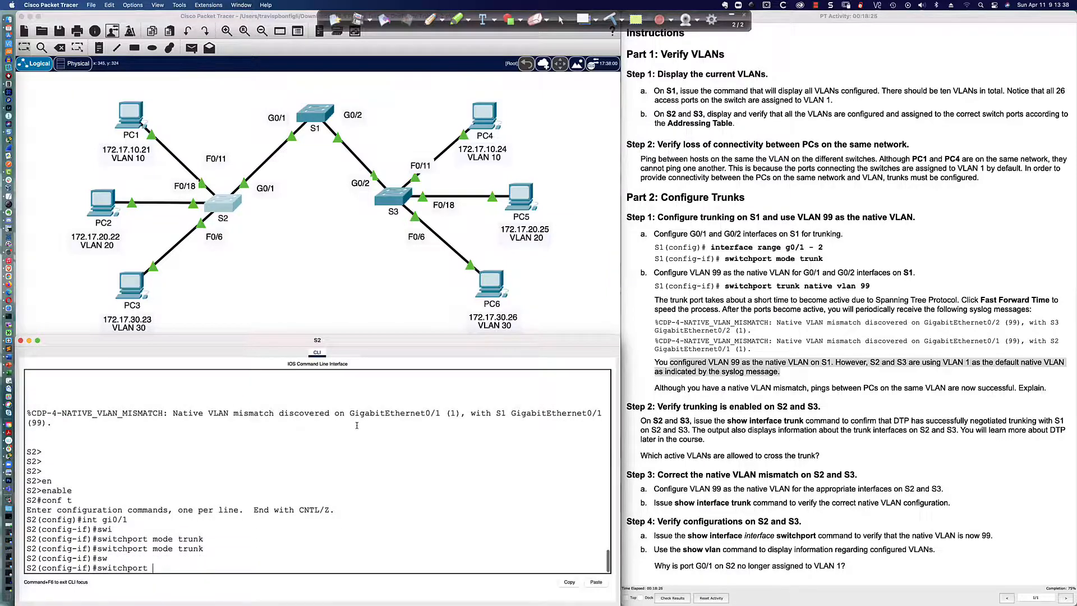
{"action": "type", "text": "tr"}
{"action": "key", "text": "Tab"}
{"action": "type", "text": "na"}
{"action": "key", "text": "Tab"}
{"action": "type", "text": "v"}
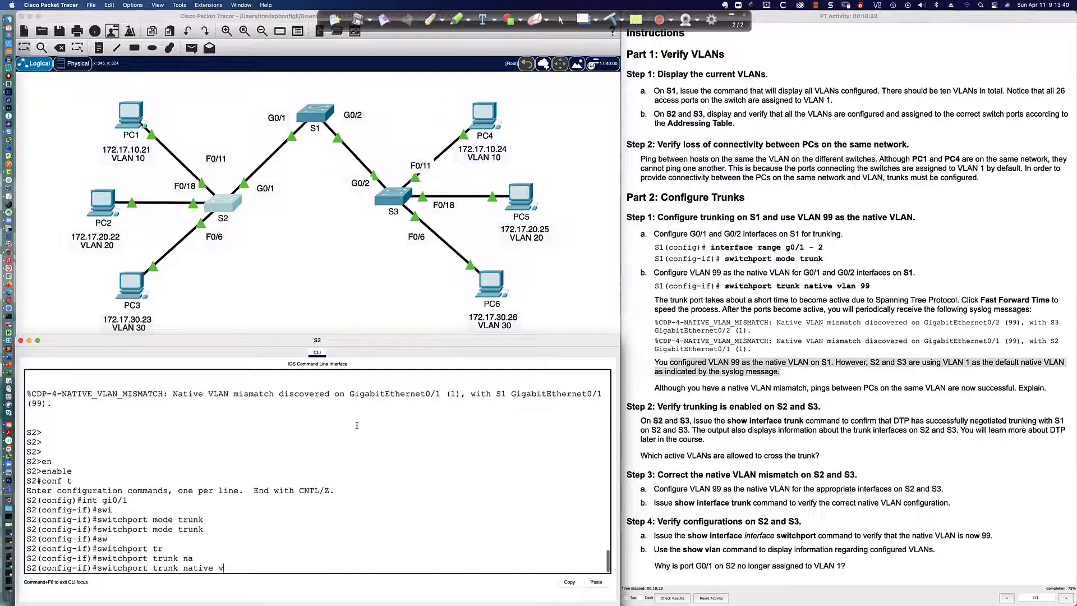
{"action": "type", "text": "lan 99"}
{"action": "key", "text": "Return"}
- Turn off DTP negotiation on S2's gi0/1 using the abbreviated command switchport non
{"action": "type", "text": "switchport no"}
{"action": "key", "text": "Tab"}
{"action": "type", "text": "non"}
{"action": "key", "text": "Return"}
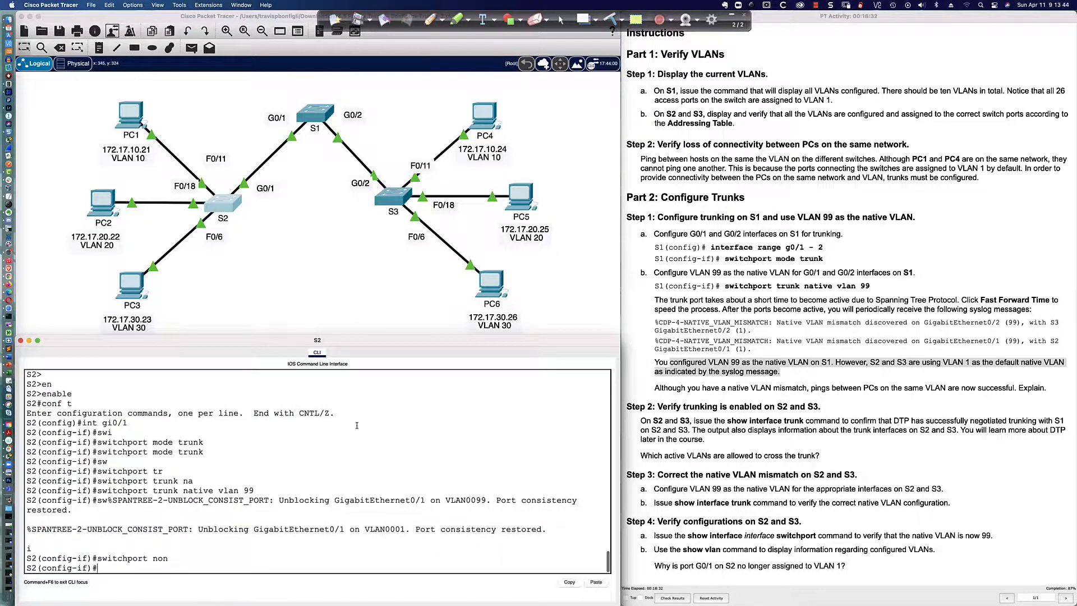
{"action": "key", "text": "Return"}
{"action": "key", "text": "Return"}
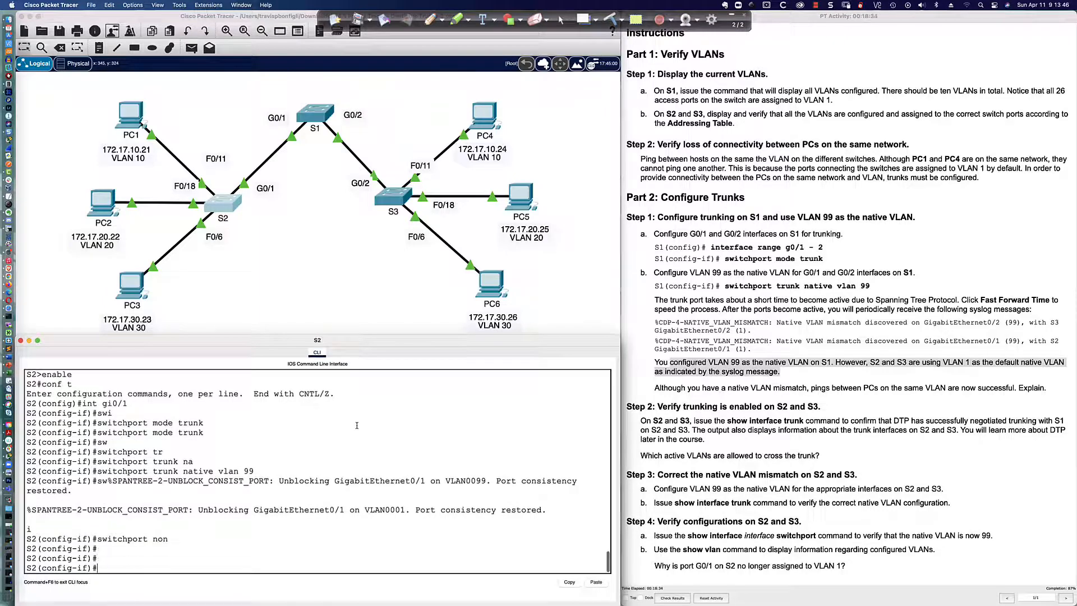
{"action": "key", "text": "Return"}
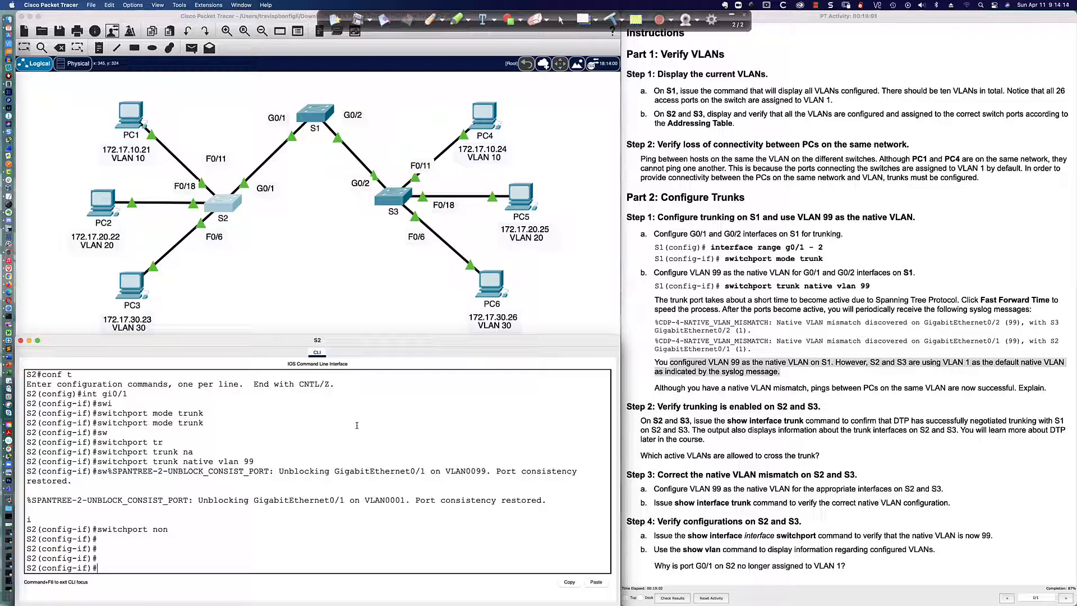
{"action": "key", "text": "Return"}
{"action": "key", "text": "Return"}
{"action": "key", "text": "Return"}
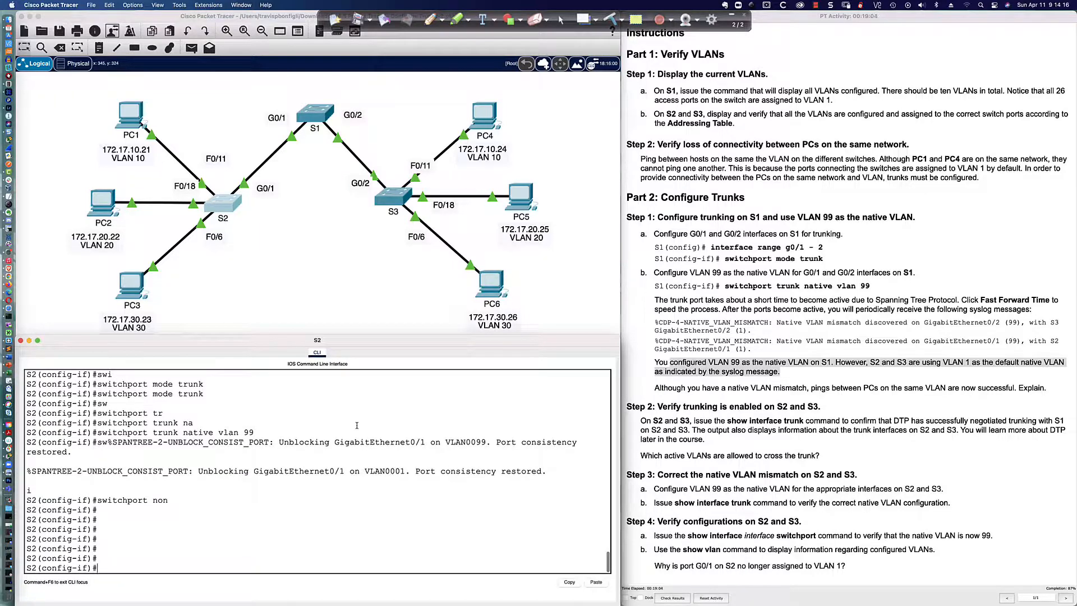
- Exit configuration mode on S2 with end and save the running configuration with wri mem
{"action": "type", "text": "end"}
{"action": "key", "text": "Return"}
{"action": "key", "text": "Return"}
{"action": "key", "text": "Return"}
{"action": "key", "text": "Return"}
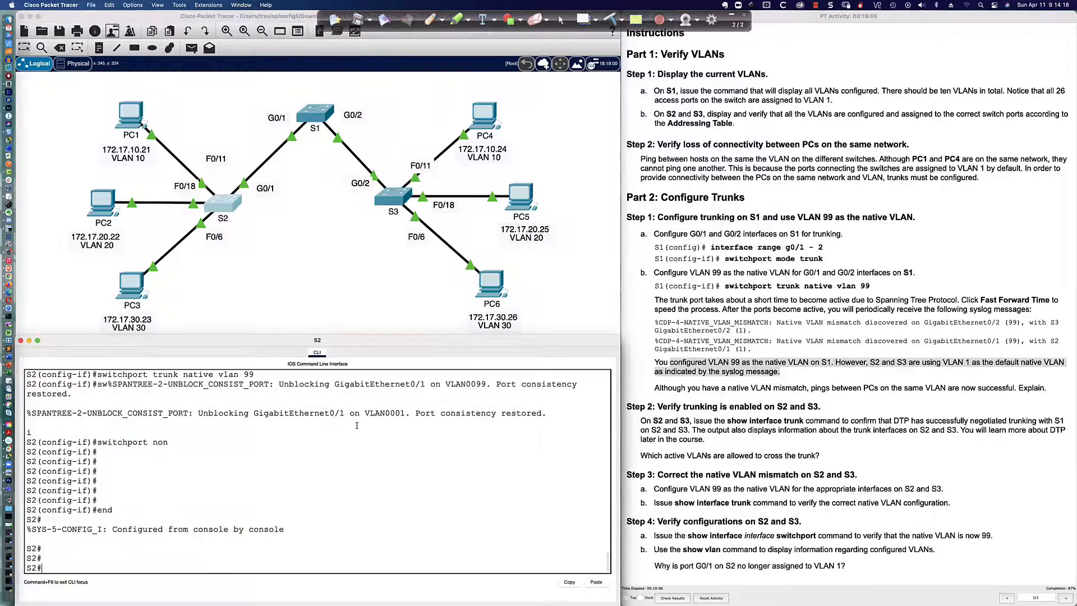
{"action": "type", "text": "wri mem"}
{"action": "key", "text": "Return"}
{"action": "key", "text": "Return"}
{"action": "key", "text": "Return"}
- Display S2's trunk information with sh int trun and review Gig0/1's mode, encapsulation, native VLAN and forwarding VLANs
{"action": "type", "text": "sh int trun"}
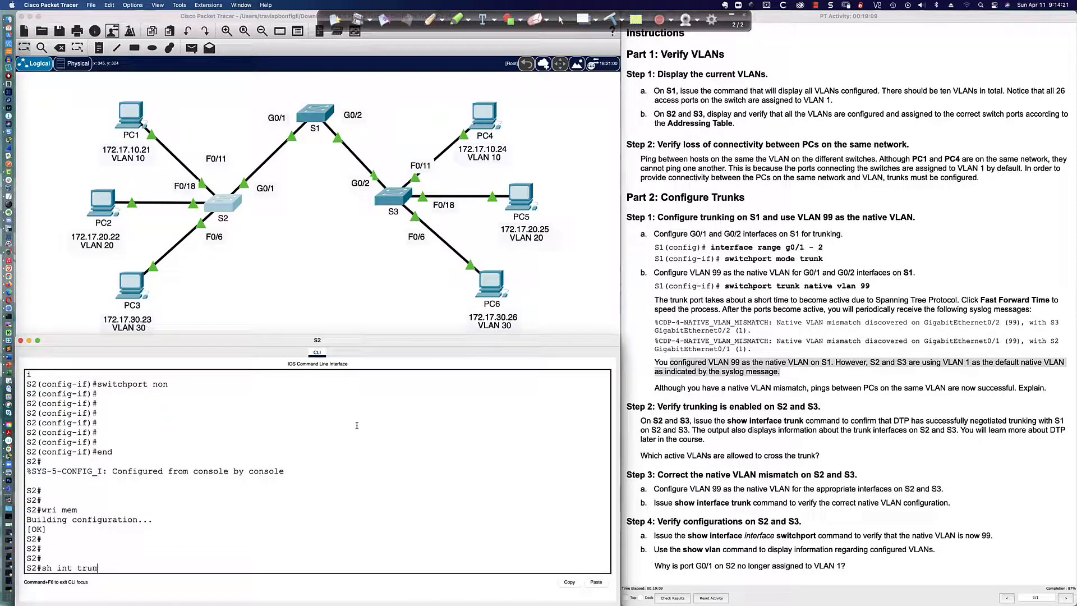
{"action": "key", "text": "Return"}
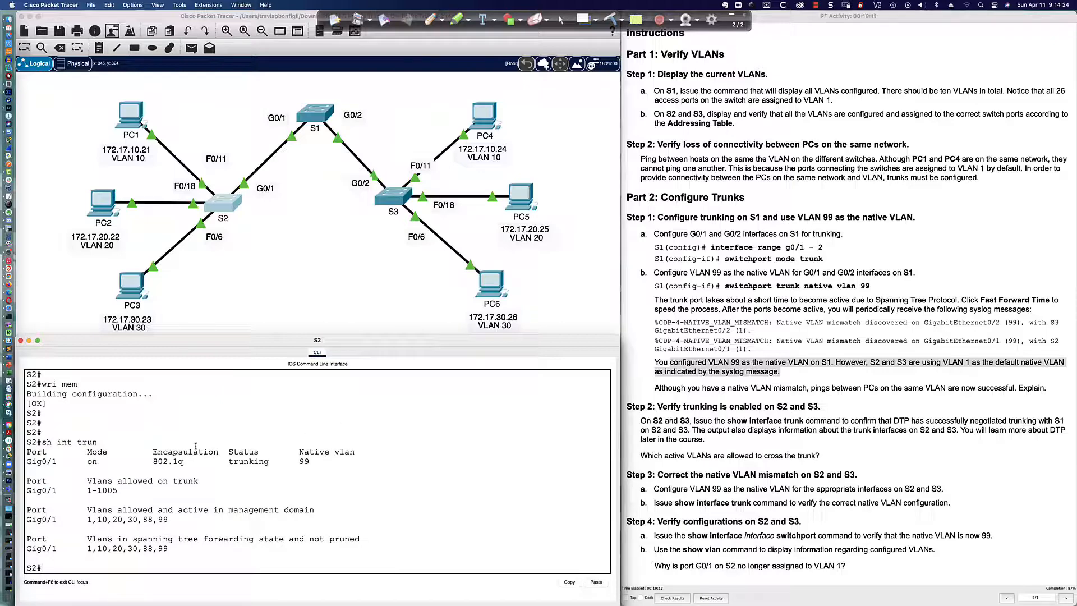
{"action": "left_click_drag", "start_coordinate": [27, 460], "coordinate": [331, 464]}
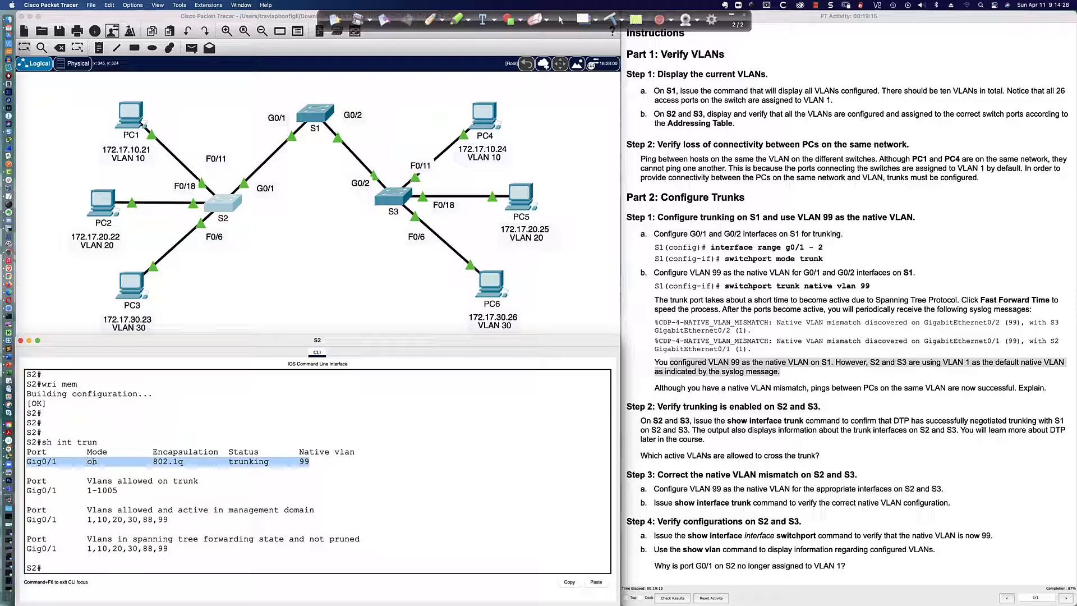
{"action": "left_click_drag", "start_coordinate": [183, 461], "coordinate": [155, 461]}
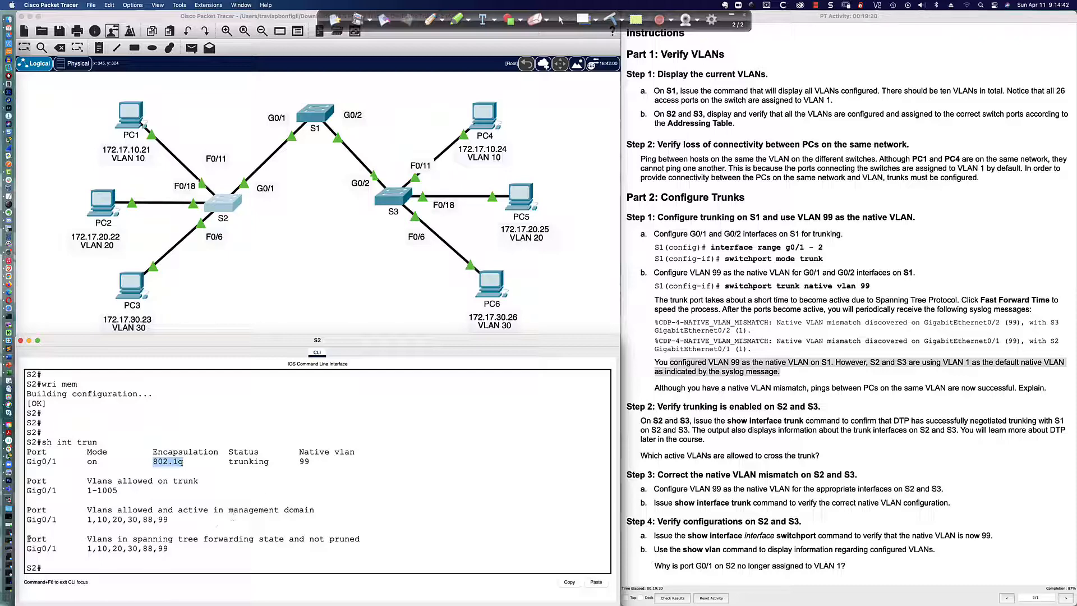
{"action": "left_click_drag", "start_coordinate": [29, 538], "coordinate": [173, 553]}
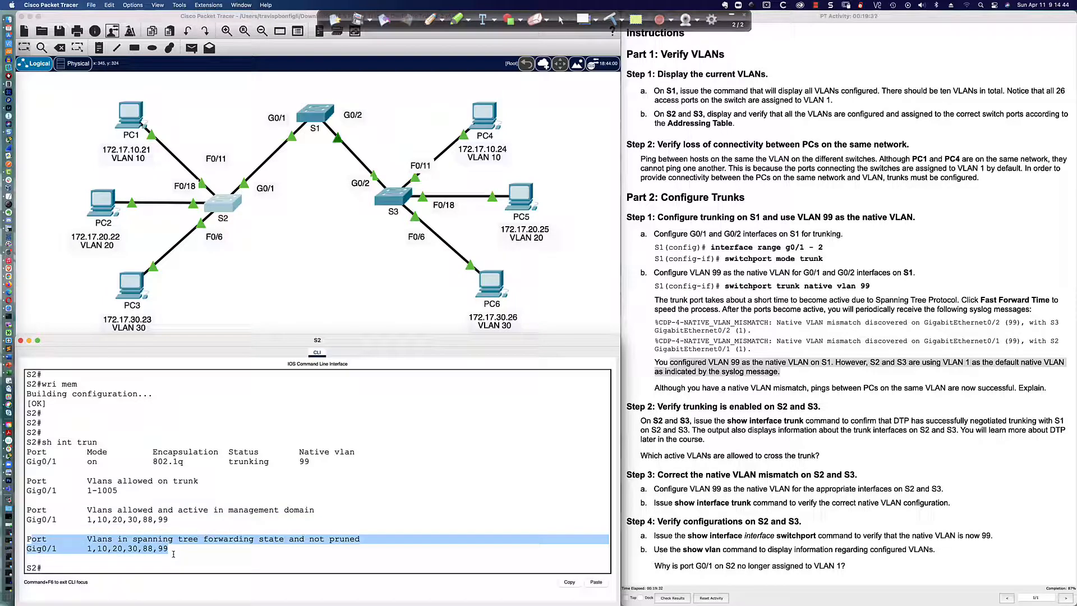
{"action": "left_click", "coordinate": [212, 555]}
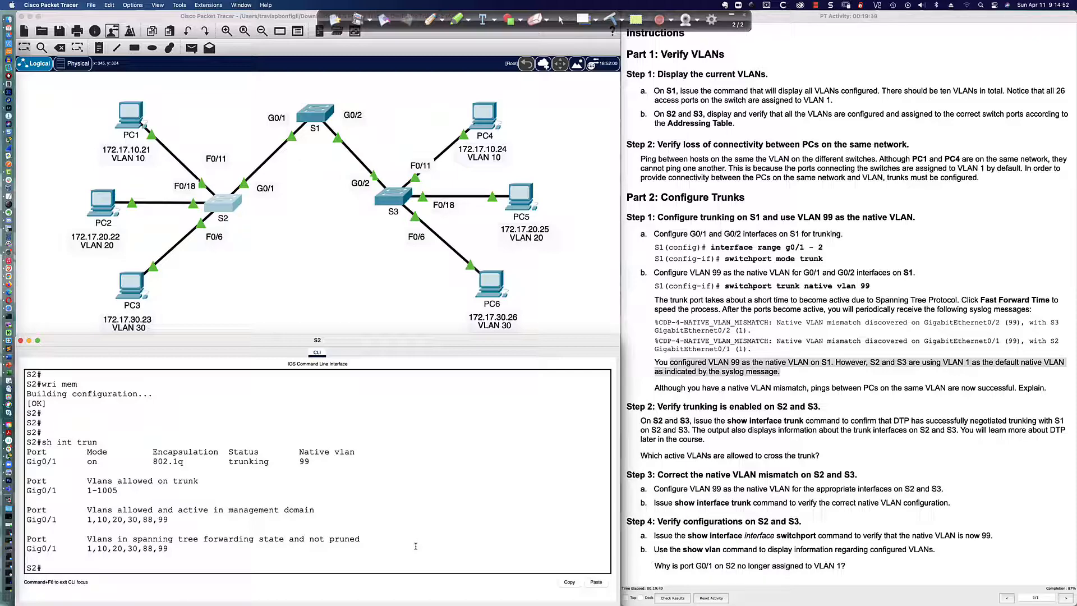
- Open the CLI of switch S3 and enter privileged EXEC mode with en
{"action": "left_click", "coordinate": [394, 196]}
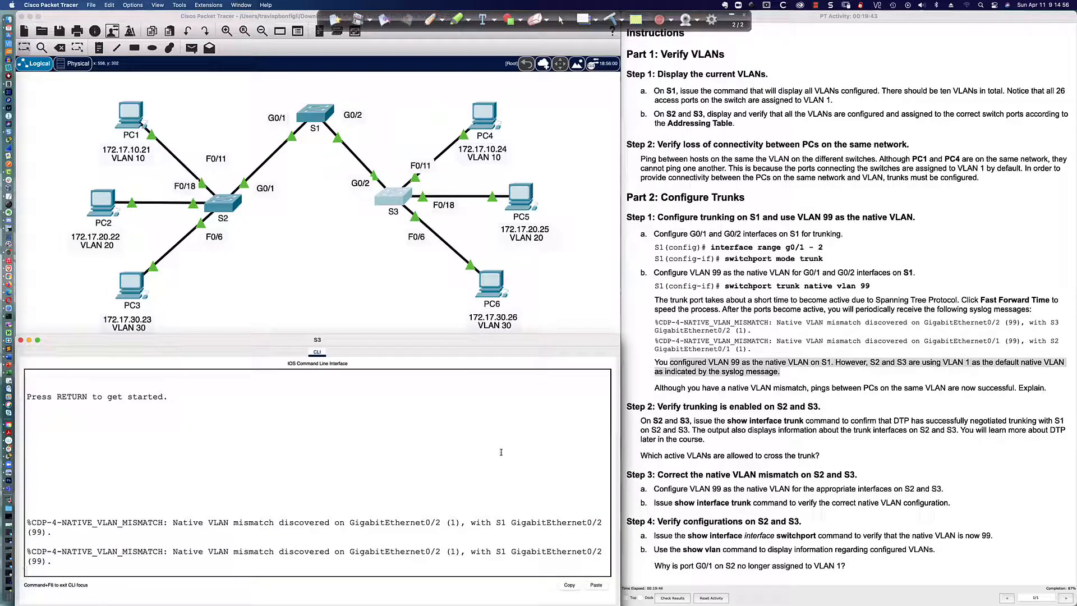
{"action": "key", "text": "Return"}
{"action": "key", "text": "Return"}
{"action": "key", "text": "Return"}
{"action": "key", "text": "Return"}
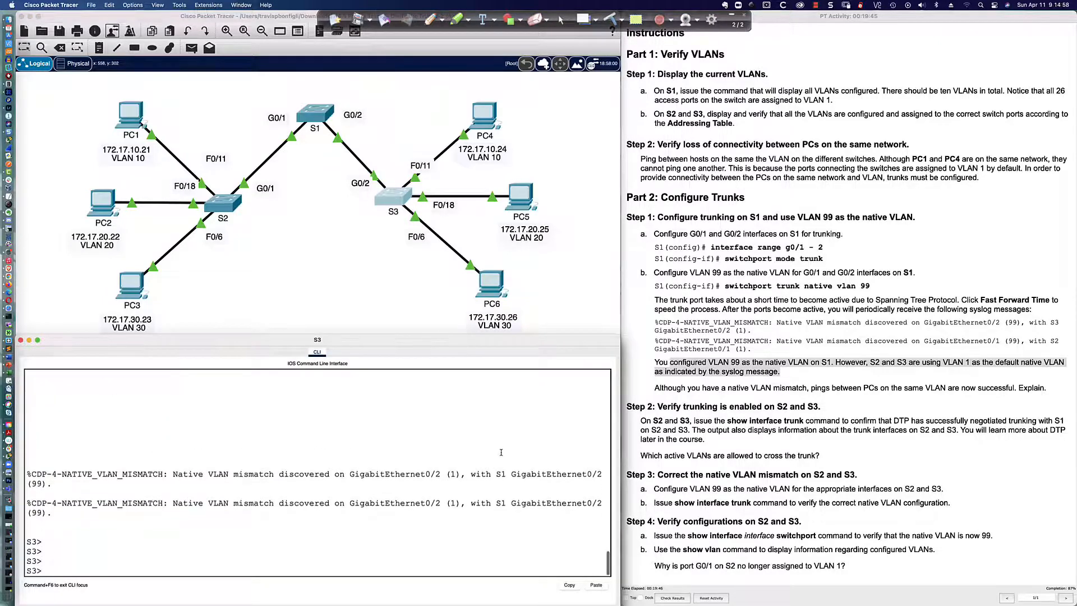
{"action": "type", "text": "en"}
{"action": "key", "text": "Return"}
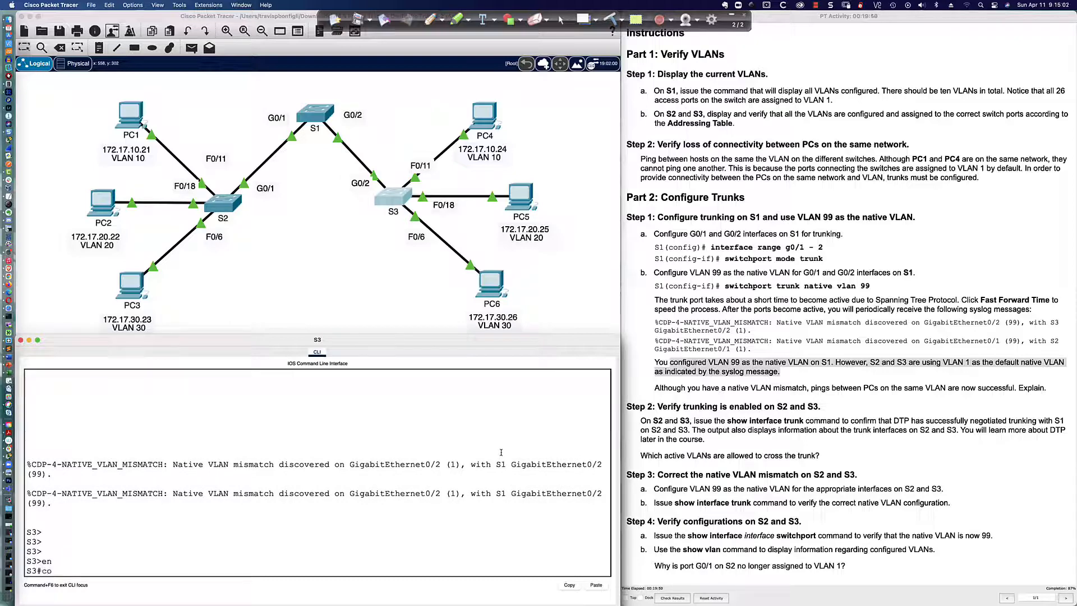
- Enter configuration mode on S3, select interface gi0/2 and set it to trunk mode with switchport mode trunk
{"action": "type", "text": "conf t"}
{"action": "key", "text": "Return"}
{"action": "type", "text": "int"}
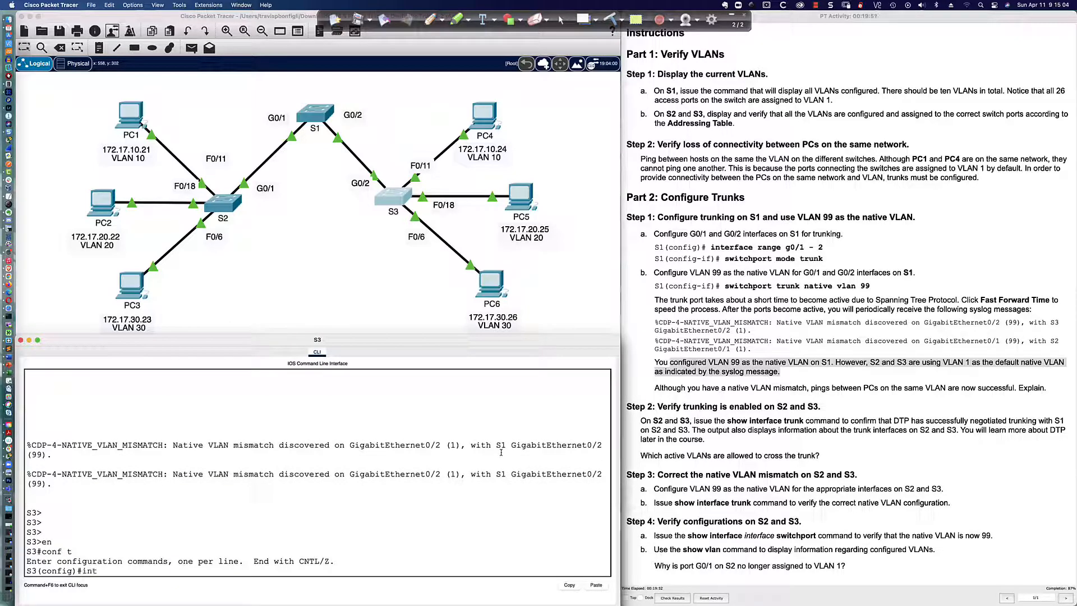
{"action": "type", "text": " gi0/2"}
{"action": "key", "text": "Return"}
{"action": "type", "text": "sw"}
{"action": "key", "text": "Tab"}
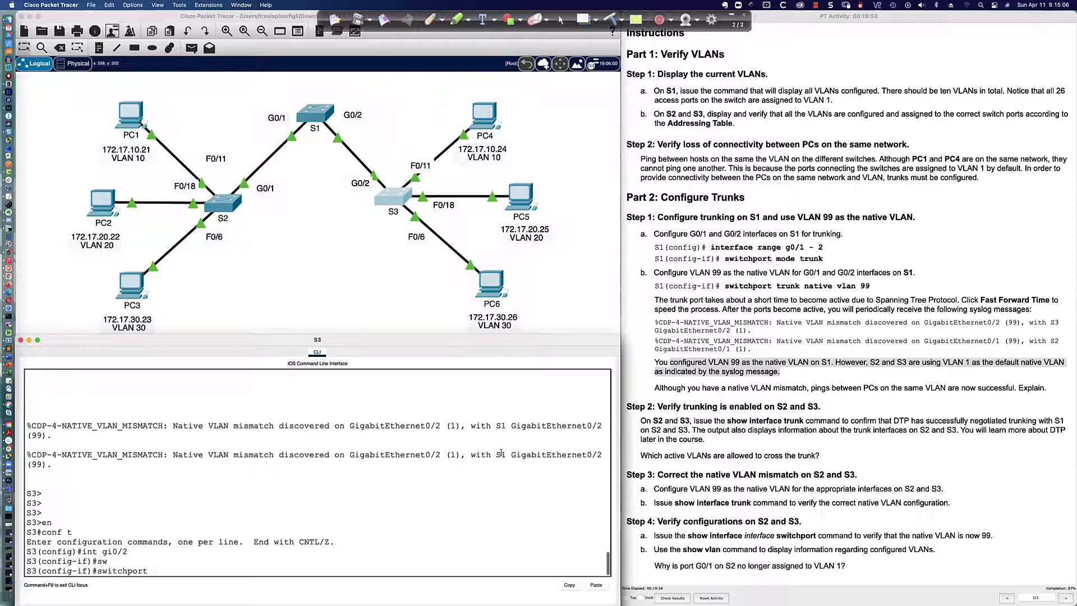
{"action": "type", "text": "mode trunk"}
{"action": "key", "text": "Return"}
- Disable DTP negotiation on S3's gi0/2 with switchport nonegotiate
{"action": "type", "text": "sw"}
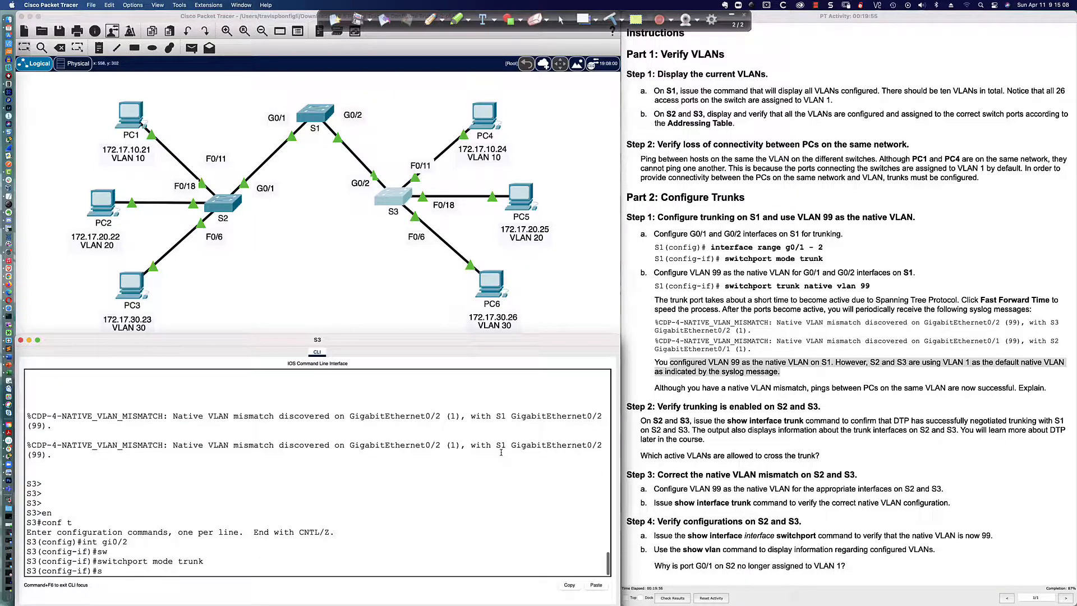
{"action": "key", "text": "Tab"}
{"action": "type", "text": "non"}
{"action": "key", "text": "Tab"}
{"action": "key", "text": "Return"}
- Make VLAN 99 the native VLAN on S3's gi0/2 with switchport trunk native vlan 99
{"action": "type", "text": "sw"}
{"action": "key", "text": "Tab"}
{"action": "type", "text": "tru"}
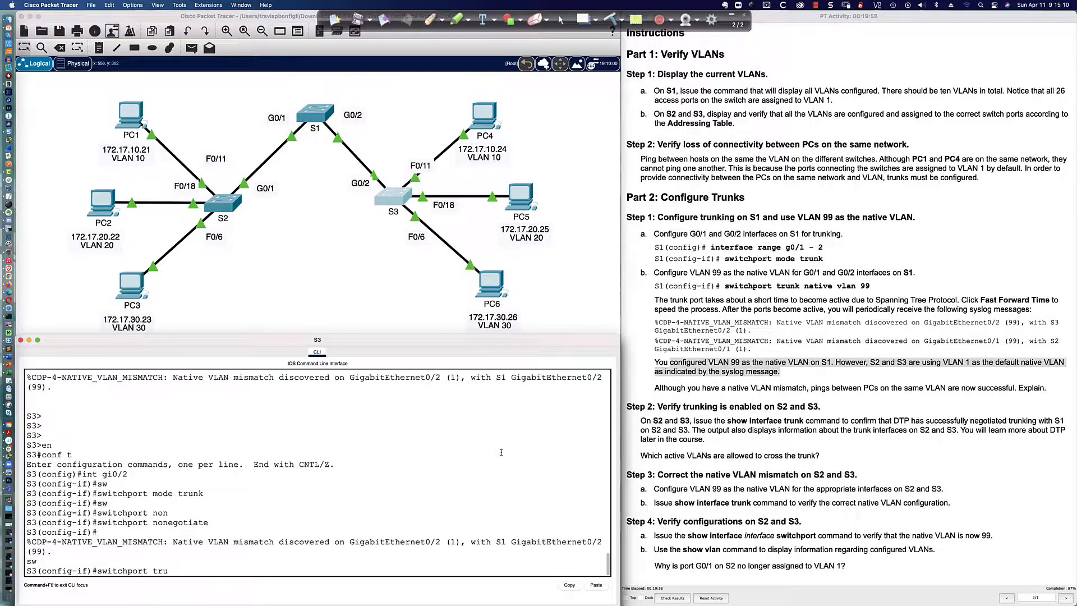
{"action": "key", "text": "Tab"}
{"action": "type", "text": "na"}
{"action": "key", "text": "Tab"}
{"action": "type", "text": "vlan "}
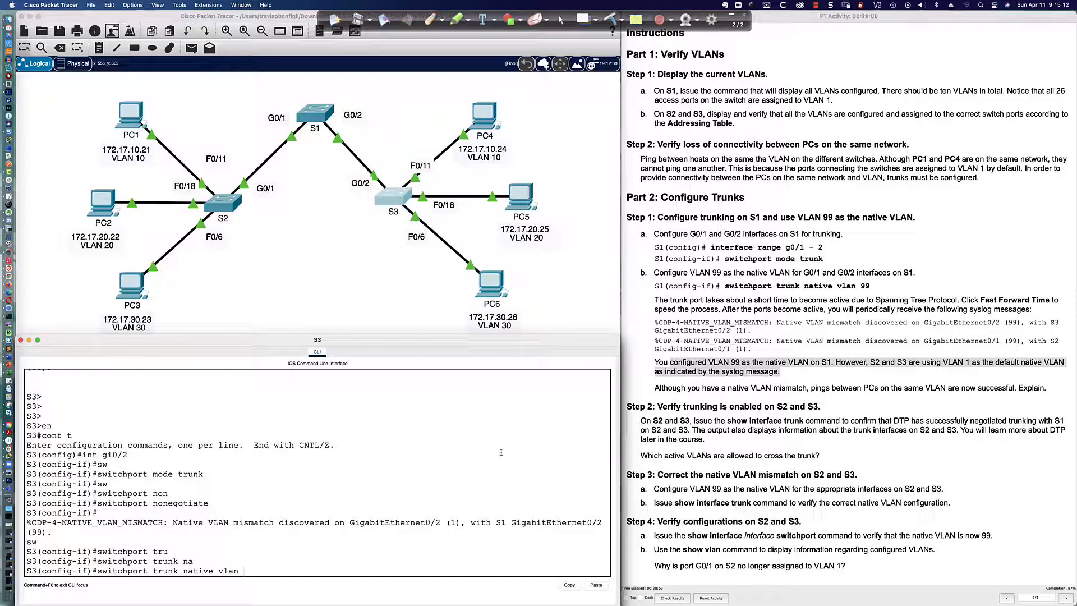
{"action": "type", "text": "99"}
{"action": "key", "text": "Return"}
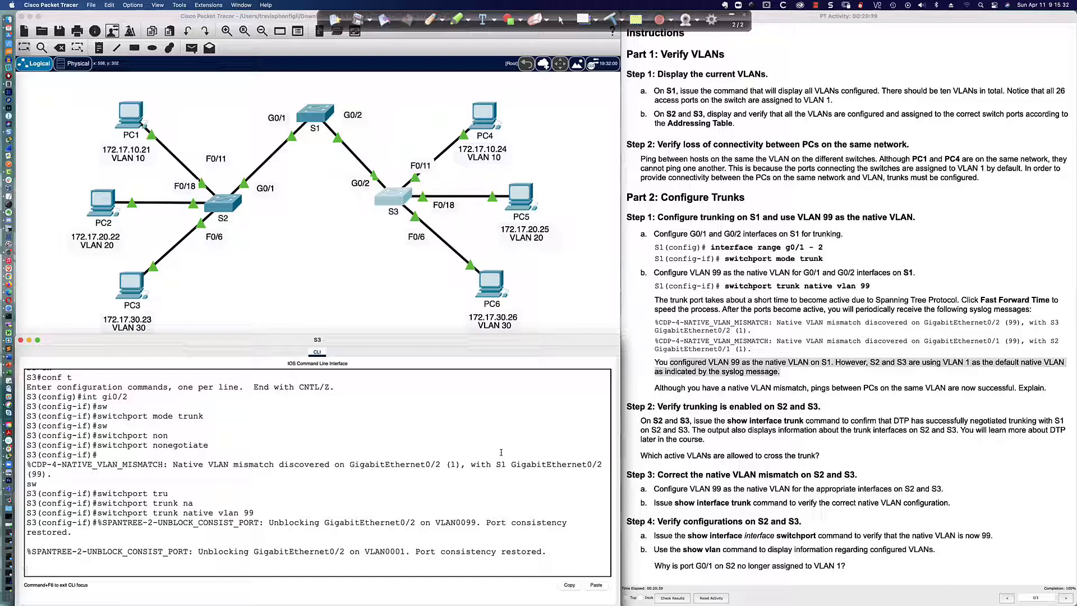
{"action": "key", "text": "Return"}
{"action": "key", "text": "Return"}
{"action": "key", "text": "Return"}
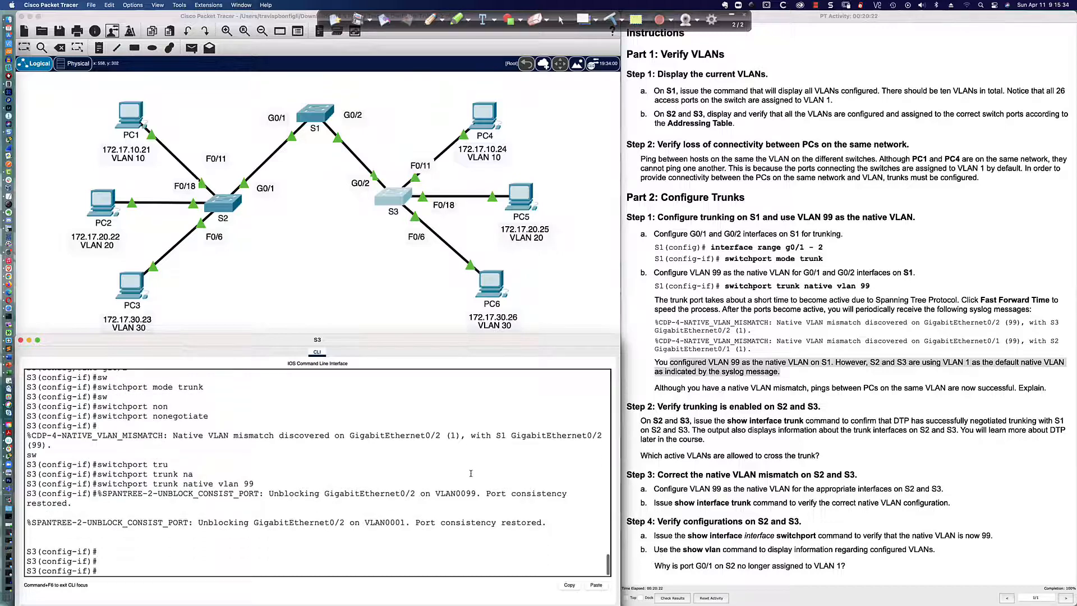
- Exit configuration mode on S3 with end and save the running configuration with wri mem
{"action": "type", "text": "end"}
{"action": "key", "text": "Return"}
{"action": "type", "text": "wri mem"}
{"action": "key", "text": "Return"}
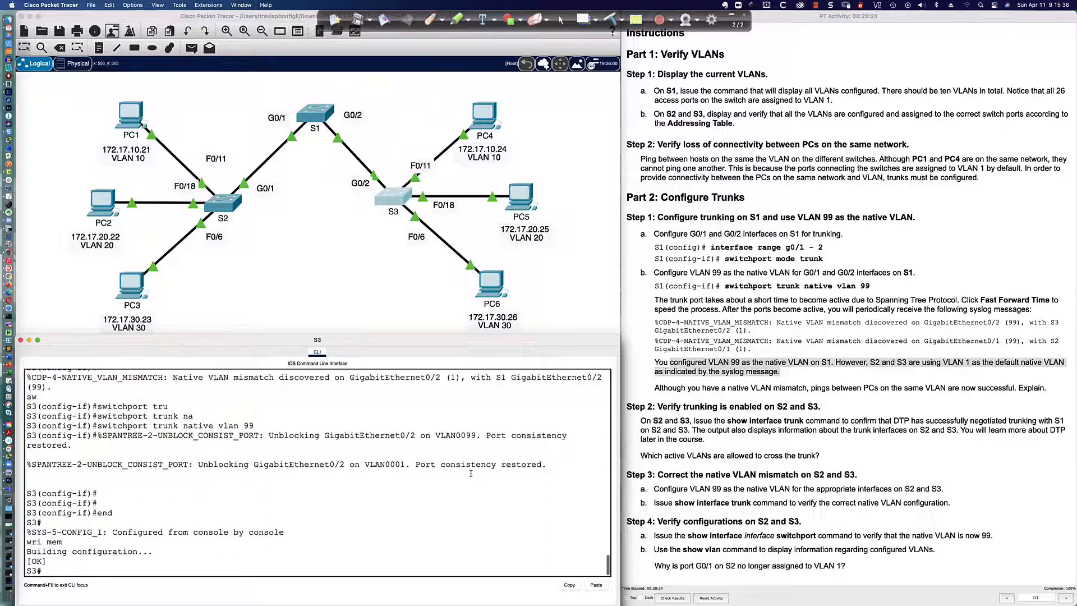
- Display the trunk interfaces on S3 with sh int trunk and repeat the ping from PC1 to 172.17.10.24
{"action": "type", "text": "sh int trunk"}
{"action": "key", "text": "Return"}
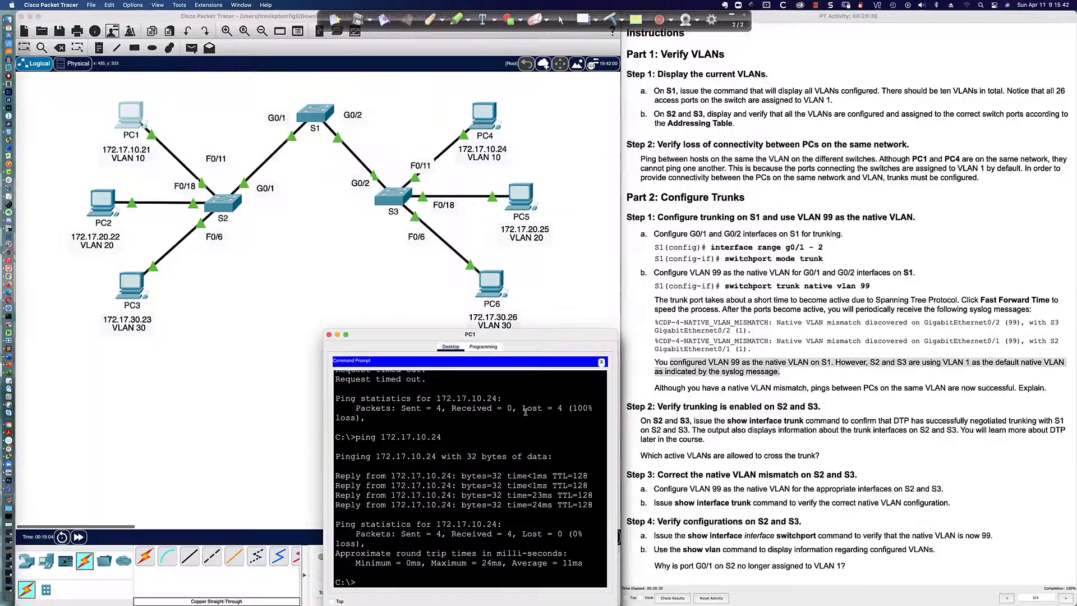
{"action": "key", "text": "Up"}
{"action": "key", "text": "Return"}
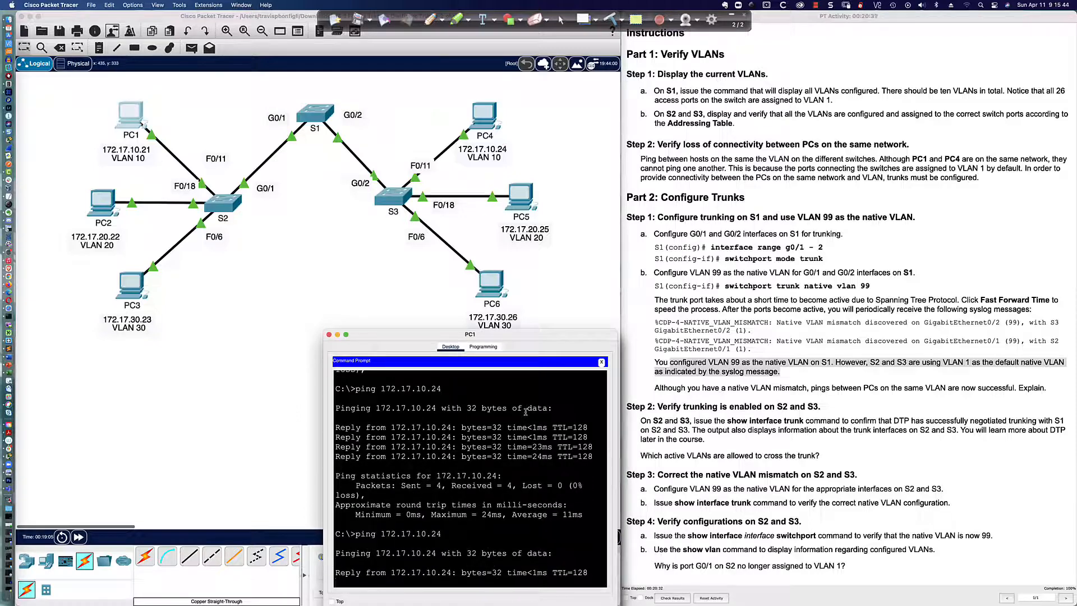
- Test same-VLAN connectivity from PC2's Command Prompt by pinging PC5 at 172.17.20.25
{"action": "left_click", "coordinate": [102, 202]}
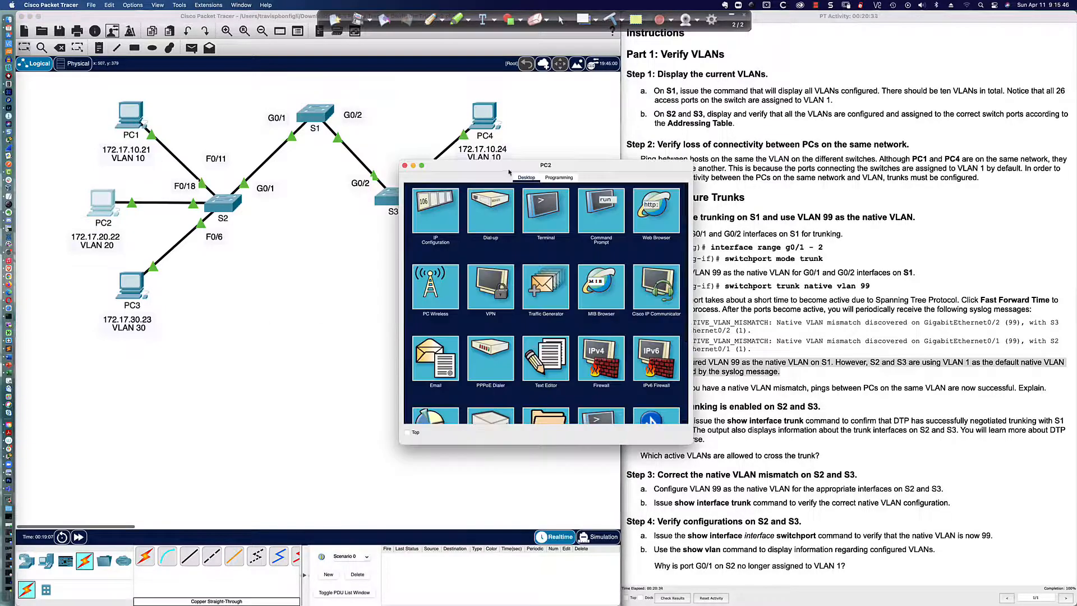
{"action": "left_click_drag", "start_coordinate": [576, 164], "coordinate": [444, 338]}
{"action": "left_click", "coordinate": [539, 387]}
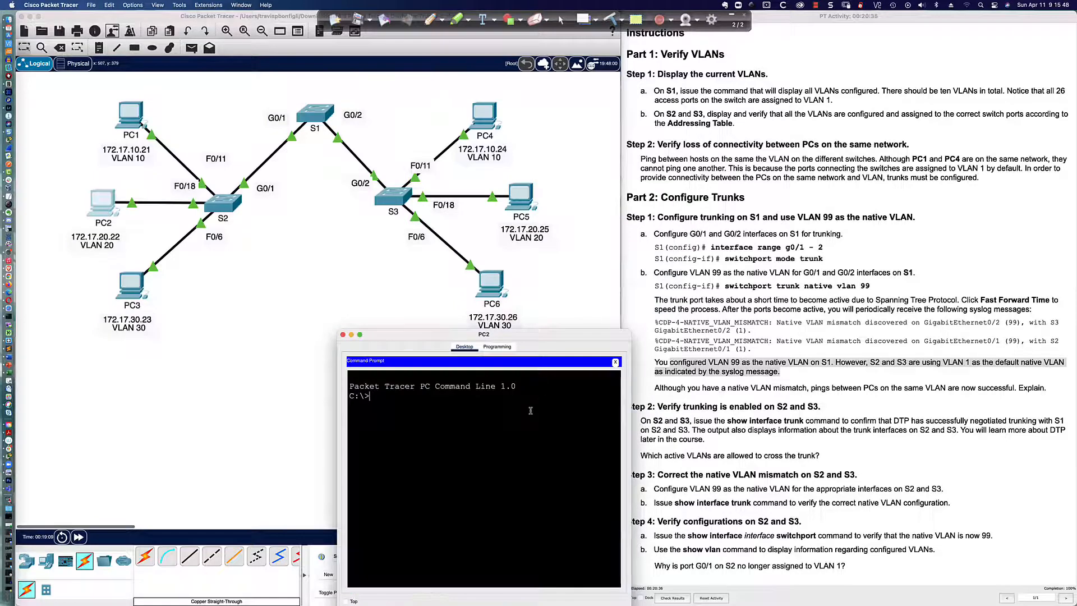
{"action": "type", "text": "ping 172.17.2"}
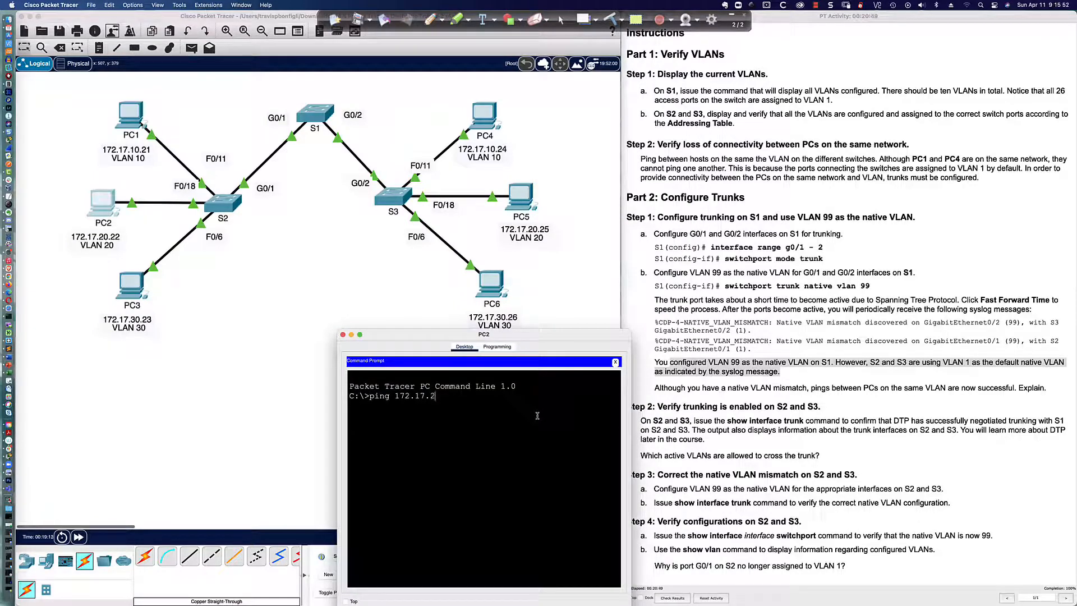
{"action": "type", "text": "0.22"}
{"action": "key", "text": "Return"}
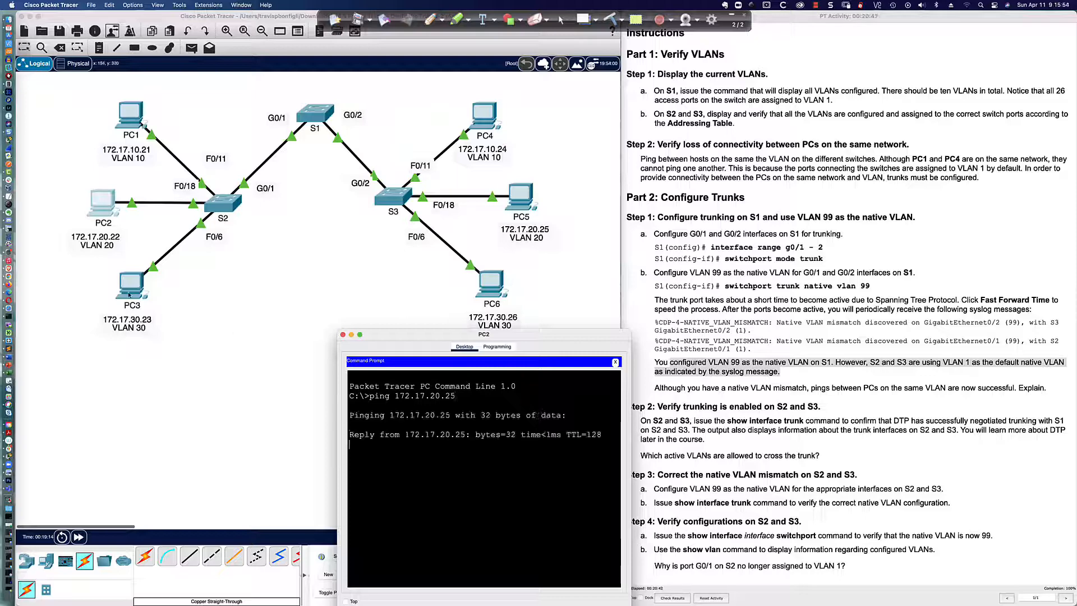
{"action": "left_click", "coordinate": [342, 335]}
- Open PC3's Command Prompt and ping 172.17.30.23
{"action": "left_click", "coordinate": [132, 290]}
{"action": "left_click_drag", "start_coordinate": [568, 165], "coordinate": [493, 340]}
{"action": "left_click", "coordinate": [514, 381]}
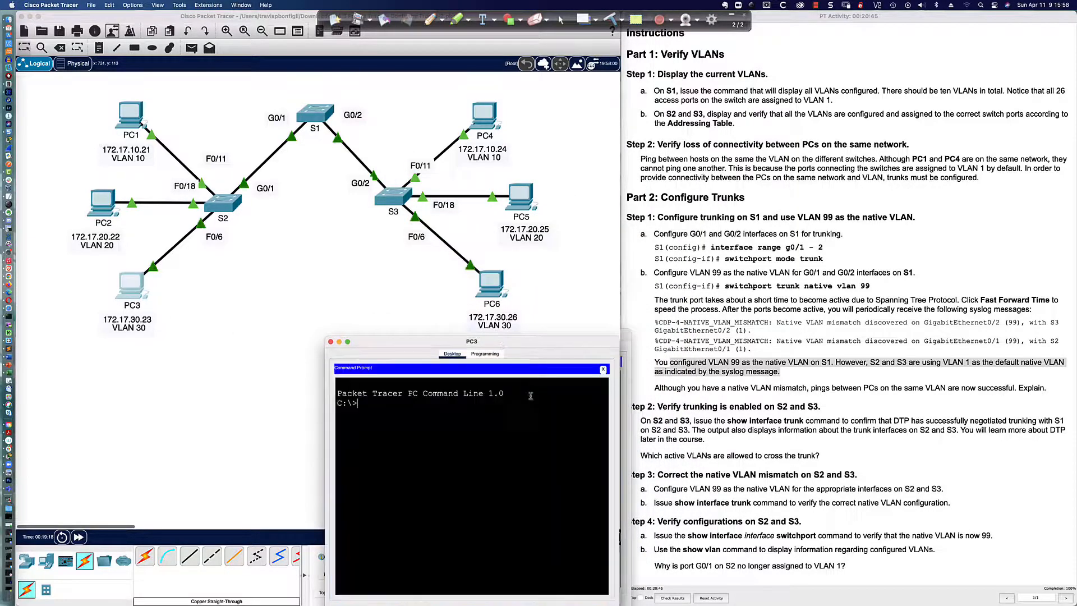
{"action": "type", "text": "ping"}
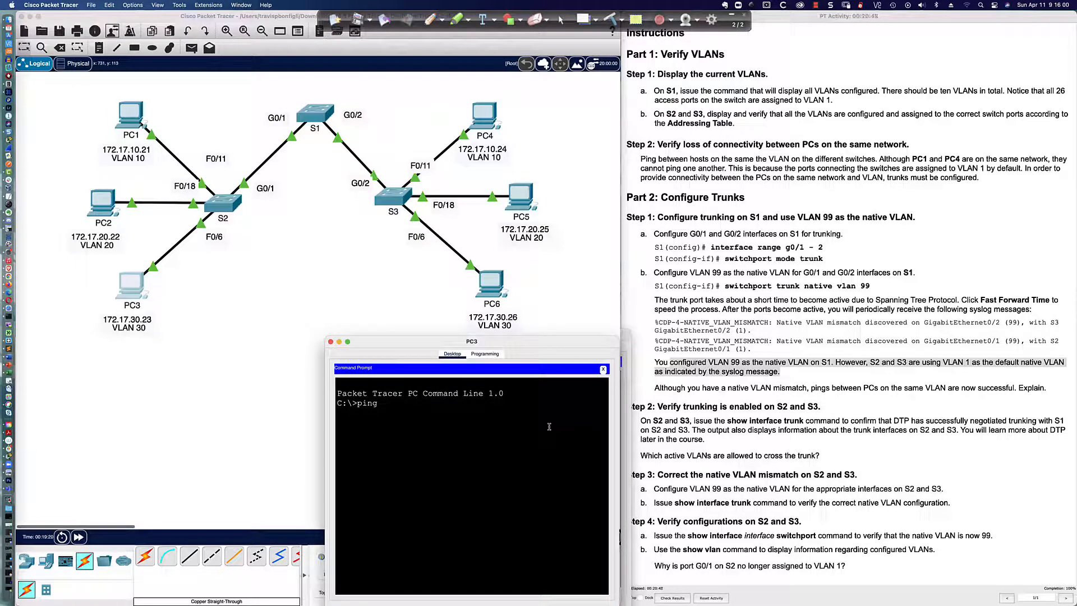
{"action": "type", "text": " 172.17.30.23"}
{"action": "key", "text": "Return"}
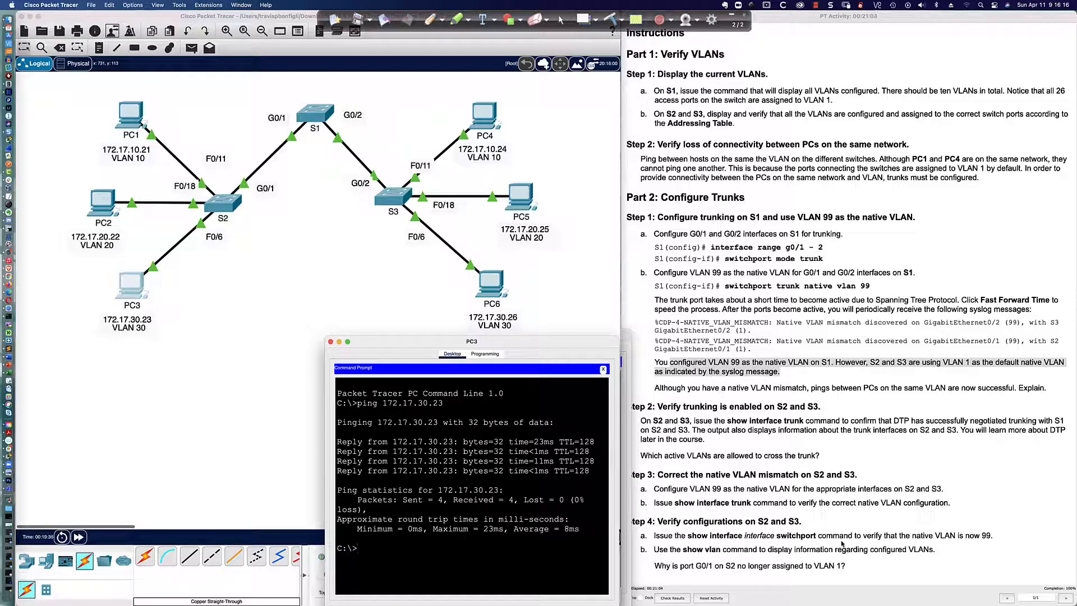
- Display the interface details of gi0/1 on S1 with sh int gi0/1
{"action": "left_click", "coordinate": [216, 208]}
{"action": "left_click", "coordinate": [317, 121]}
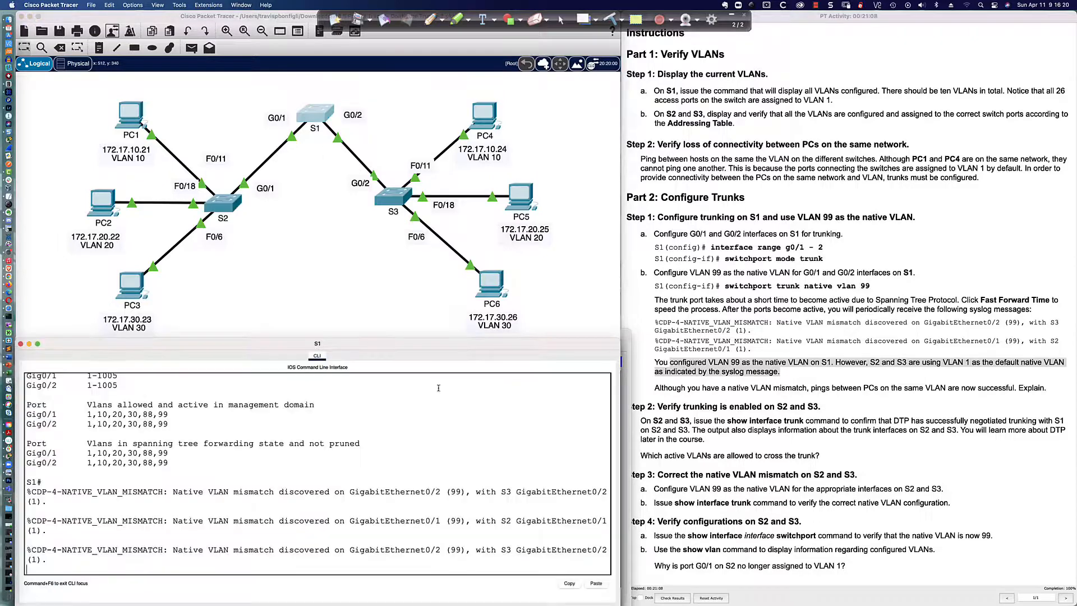
{"action": "key", "text": "Return"}
{"action": "key", "text": "Return"}
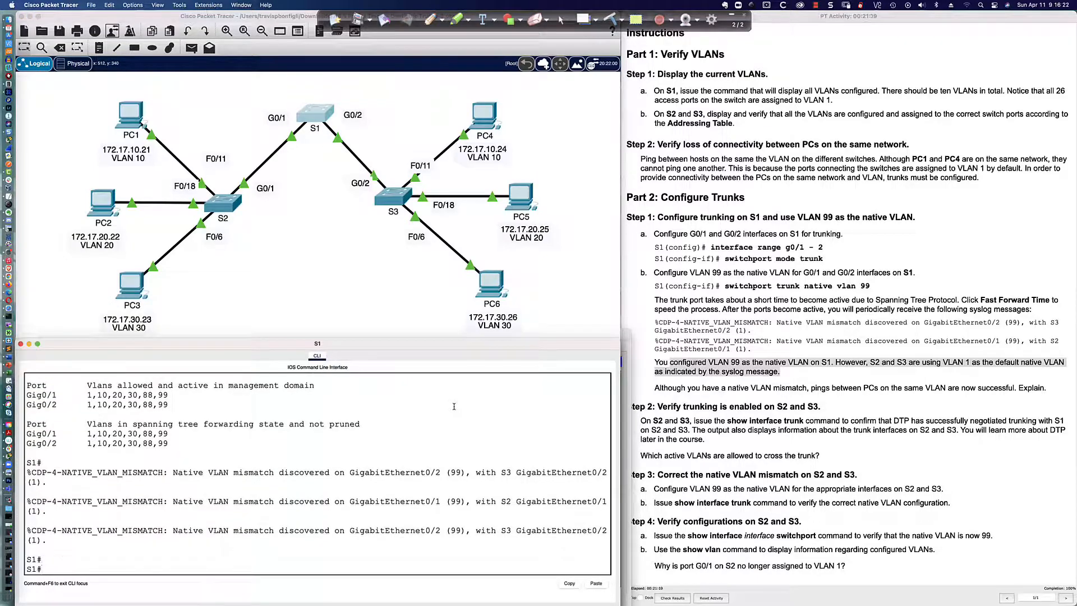
{"action": "type", "text": "sh int gi0/1"}
{"action": "key", "text": "Return"}
{"action": "key", "text": "ctrl+c"}
- Run sh int gi0/1 swi on S1 and examine the native VLAN, trunk modes, trunking encapsulation and negotiation of trunking
{"action": "key", "text": "Up"}
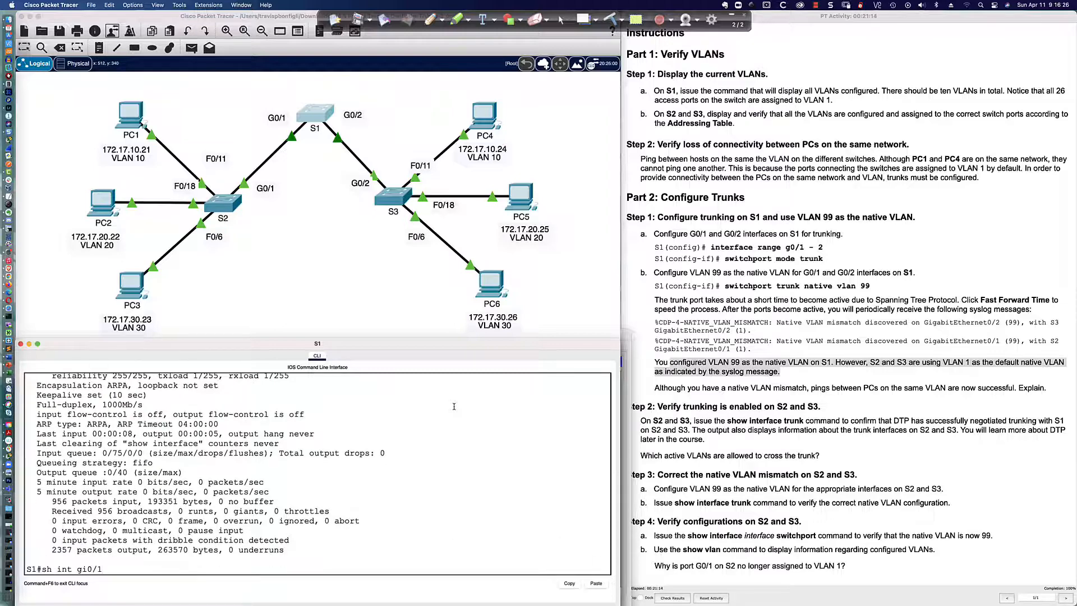
{"action": "type", "text": "swi"}
{"action": "key", "text": "Return"}
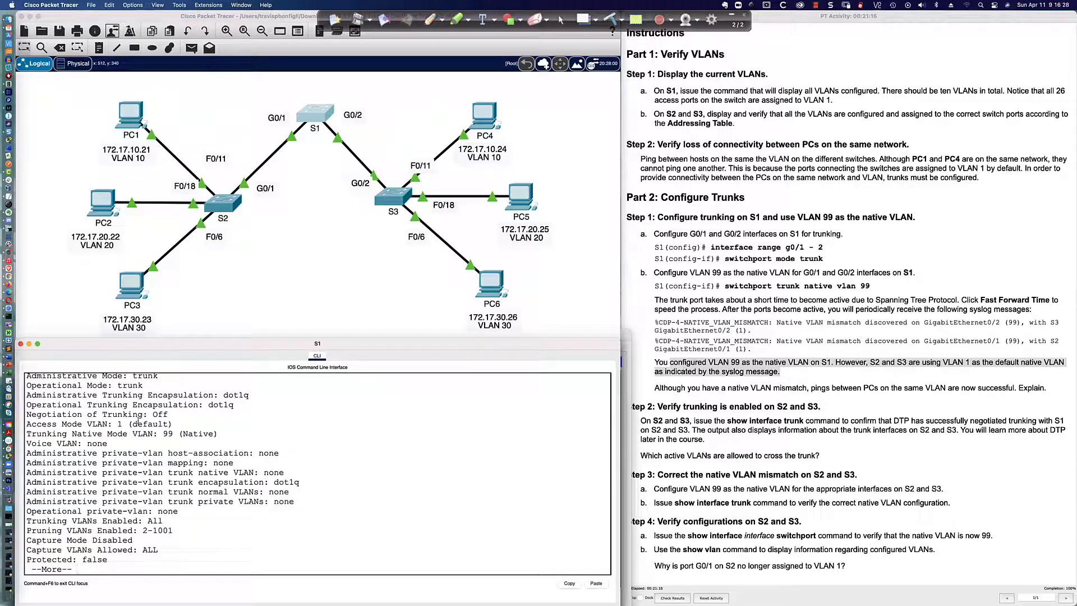
{"action": "left_click_drag", "start_coordinate": [26, 432], "coordinate": [217, 433]}
{"action": "scroll", "coordinate": [172, 444], "scroll_direction": "up", "scroll_amount": 3}
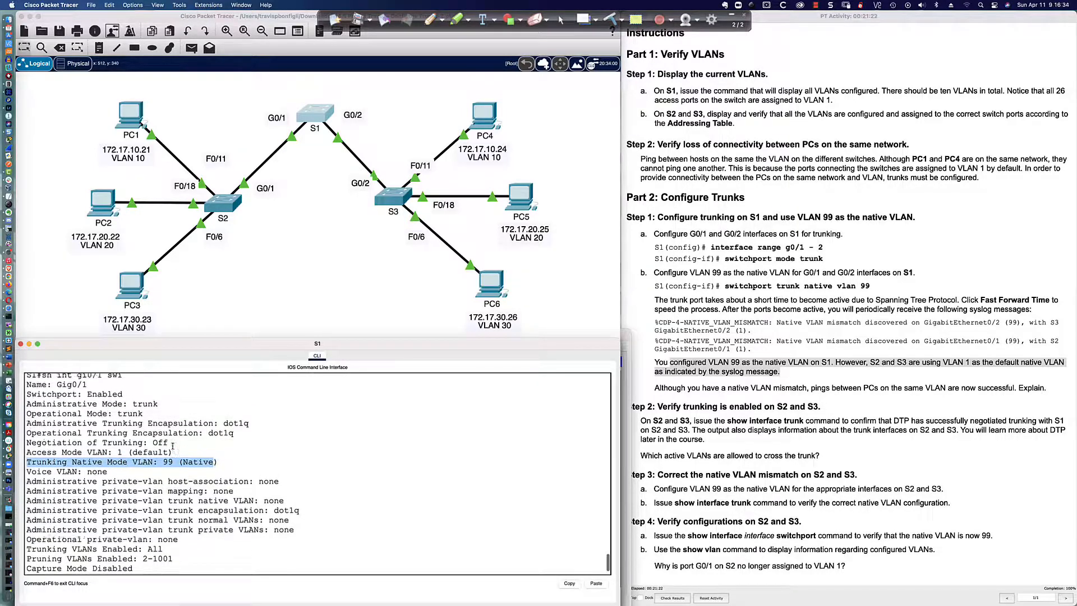
{"action": "left_click_drag", "start_coordinate": [26, 424], "coordinate": [158, 427]}
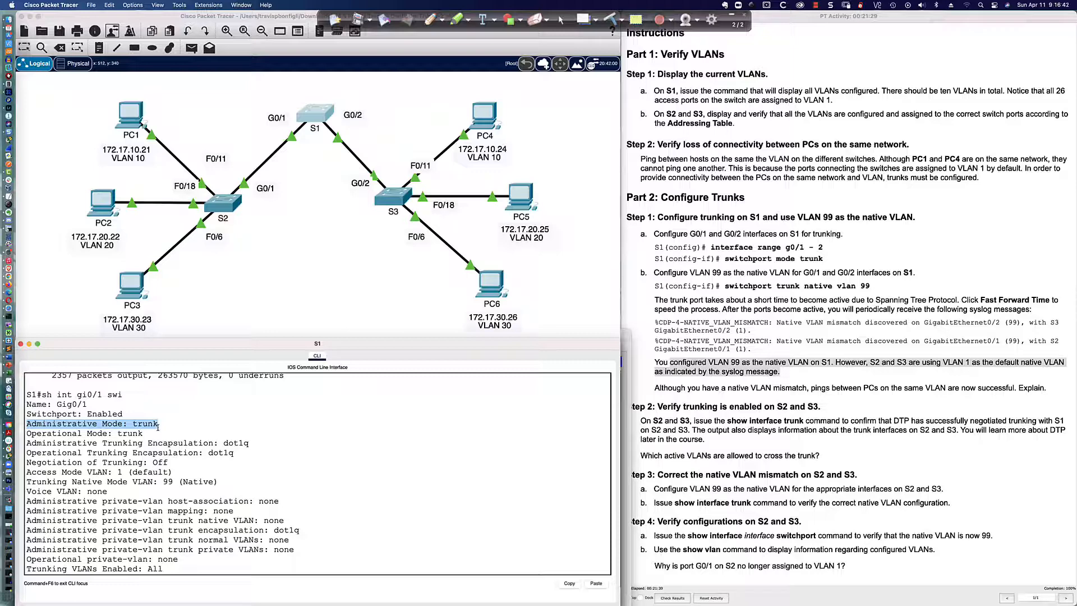
{"action": "left_click_drag", "start_coordinate": [158, 427], "coordinate": [163, 434]}
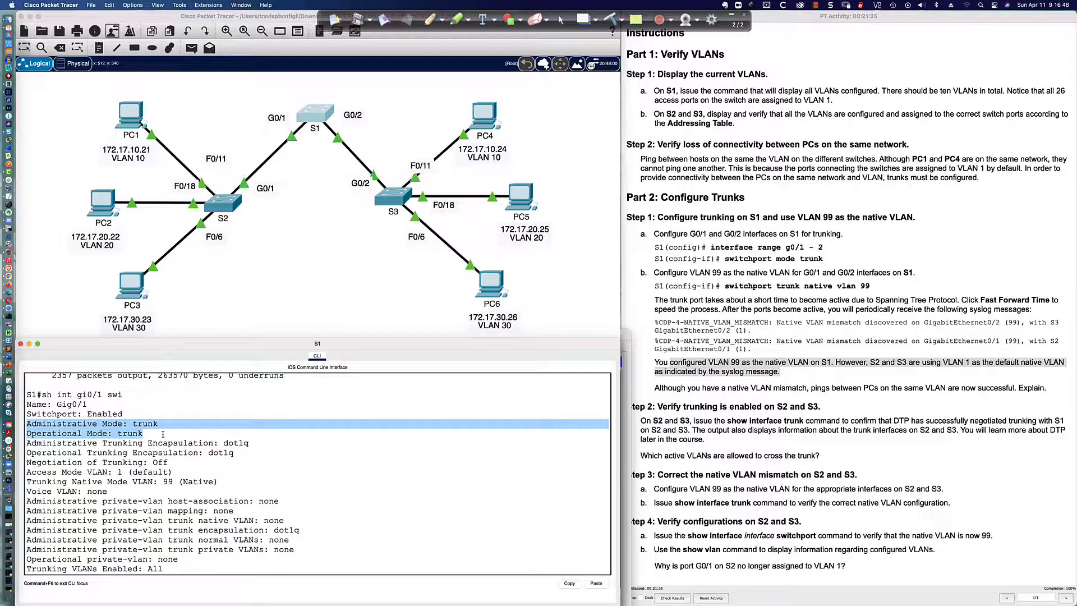
{"action": "left_click_drag", "start_coordinate": [162, 434], "coordinate": [253, 454]}
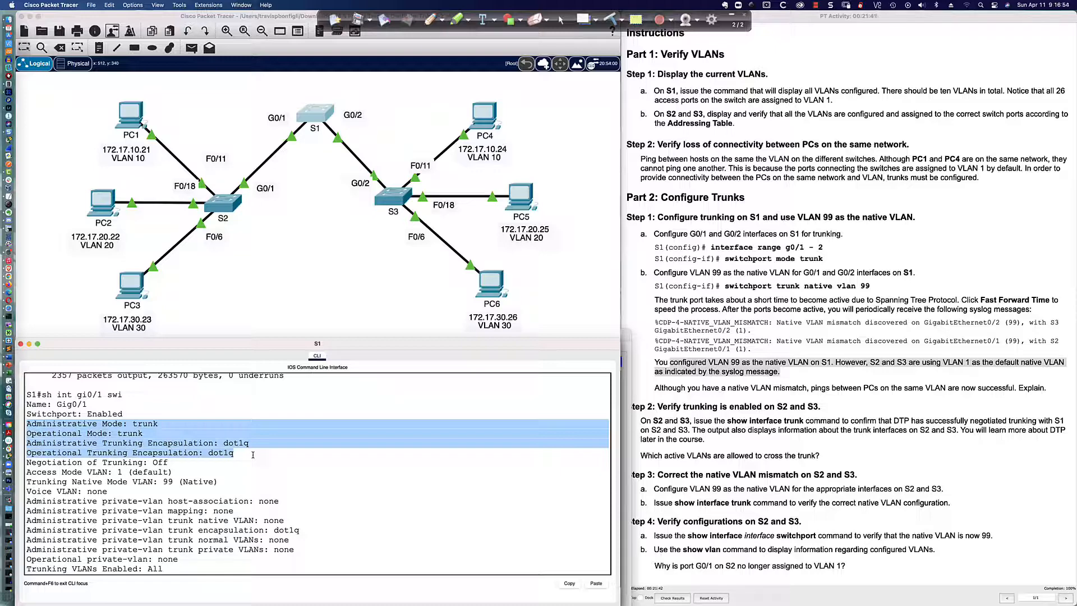
{"action": "left_click_drag", "start_coordinate": [253, 455], "coordinate": [253, 467]}
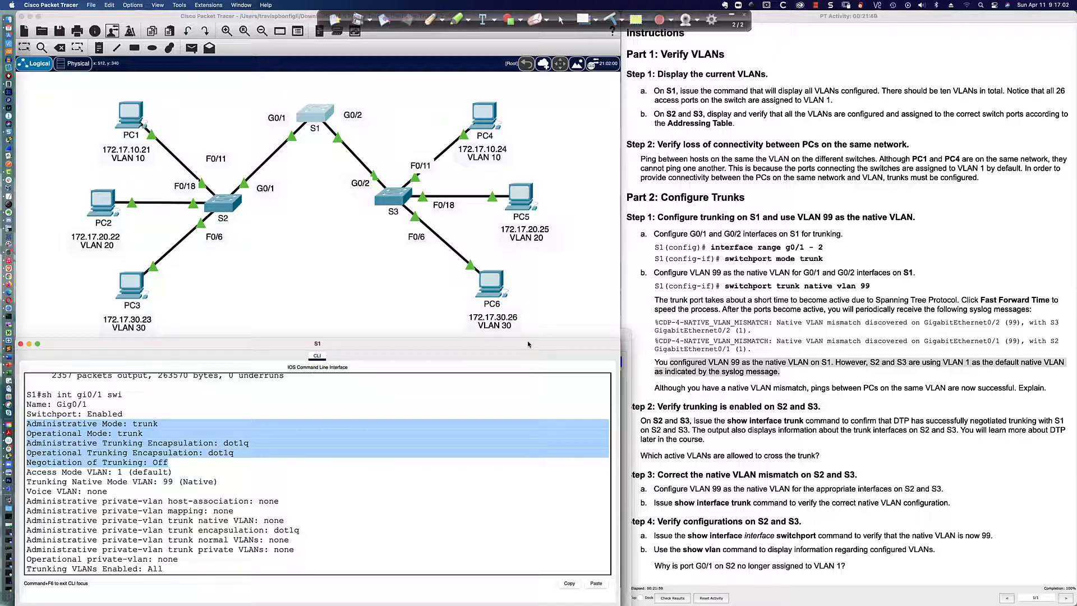
{"action": "key", "text": "super+Tab"}
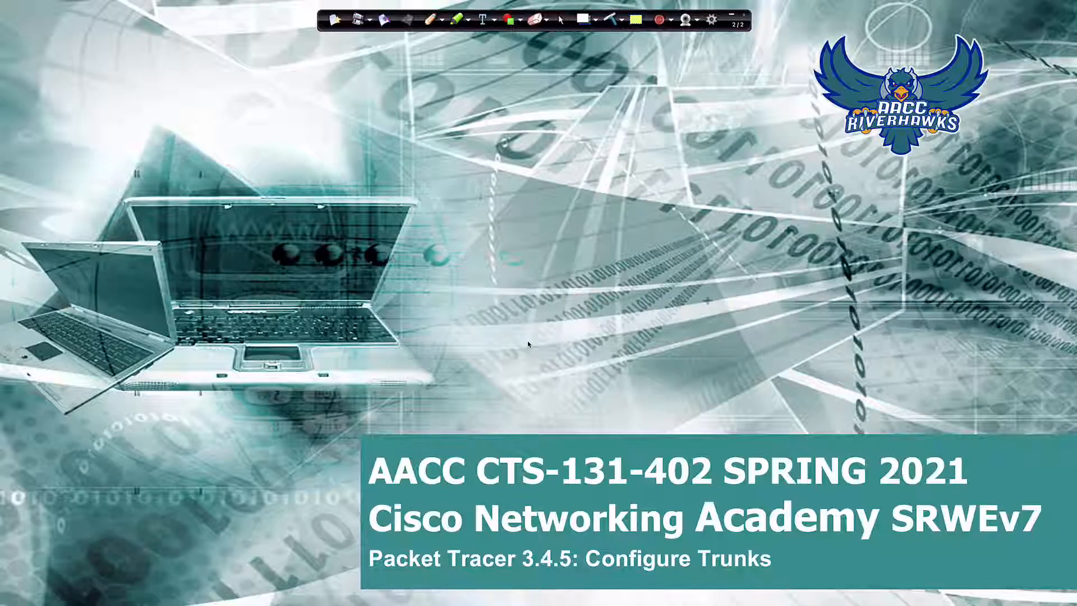
{"action": "left_click", "coordinate": [730, 15]}
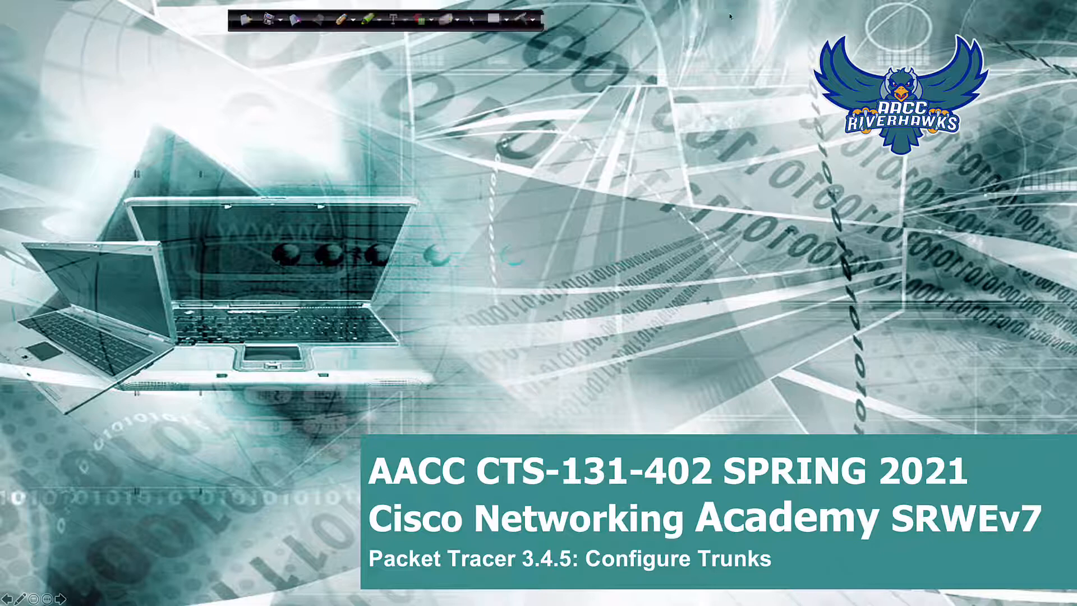